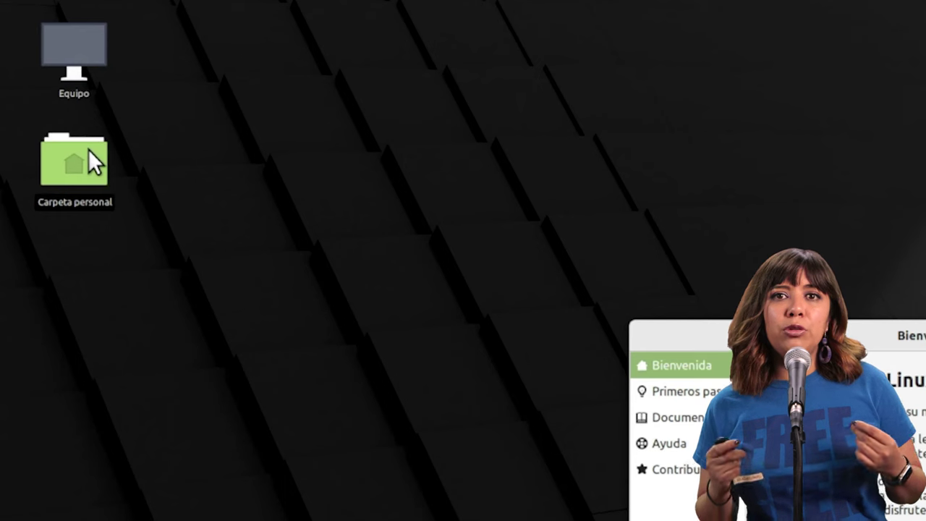
double_click(88, 152)
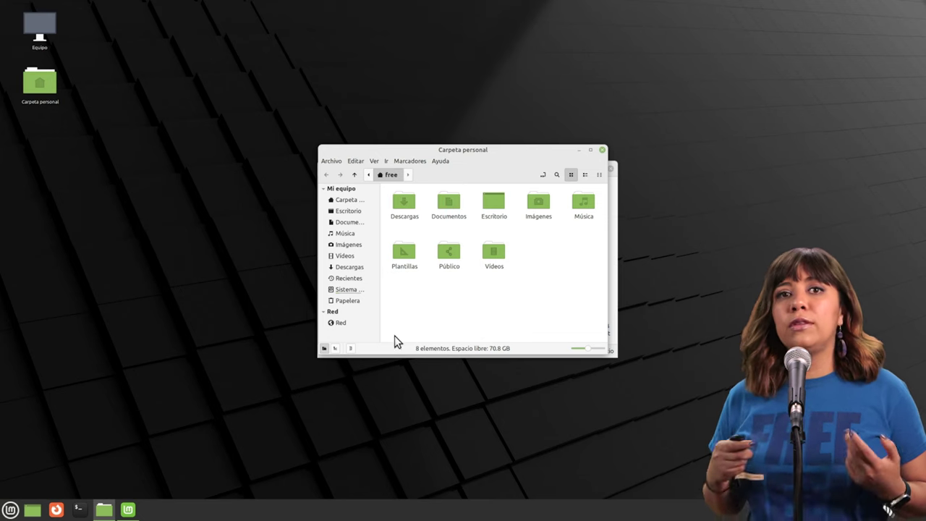
mouse_move(489, 153)
mouse_down()
mouse_move(411, 138)
mouse_move(390, 149)
mouse_move(325, 154)
mouse_move(527, 157)
mouse_move(500, 160)
mouse_up()
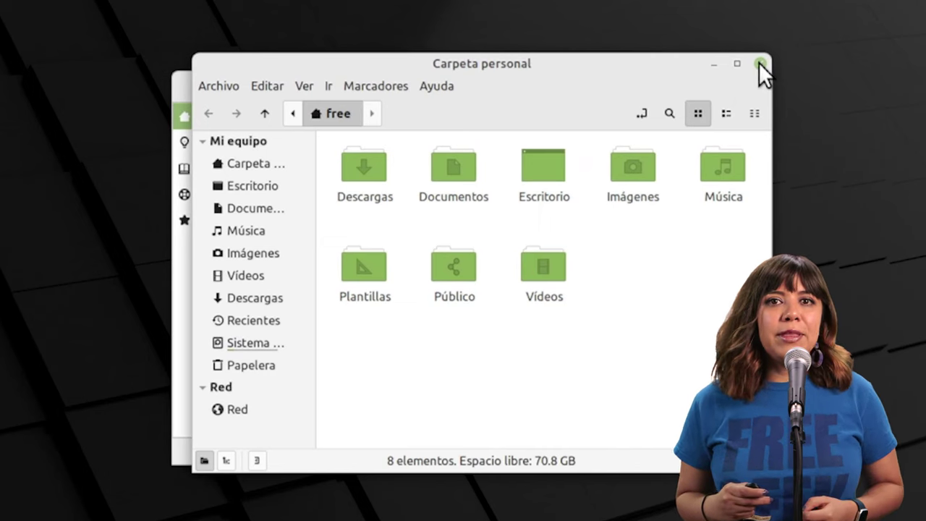
click(759, 63)
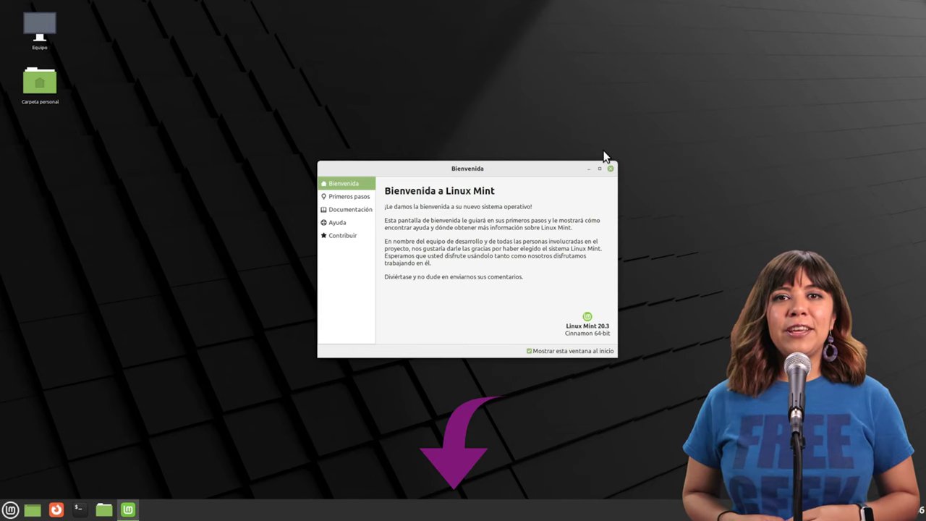
- Dismiss the panel options menu and hide all windows with Show Desktop
right_click(185, 515)
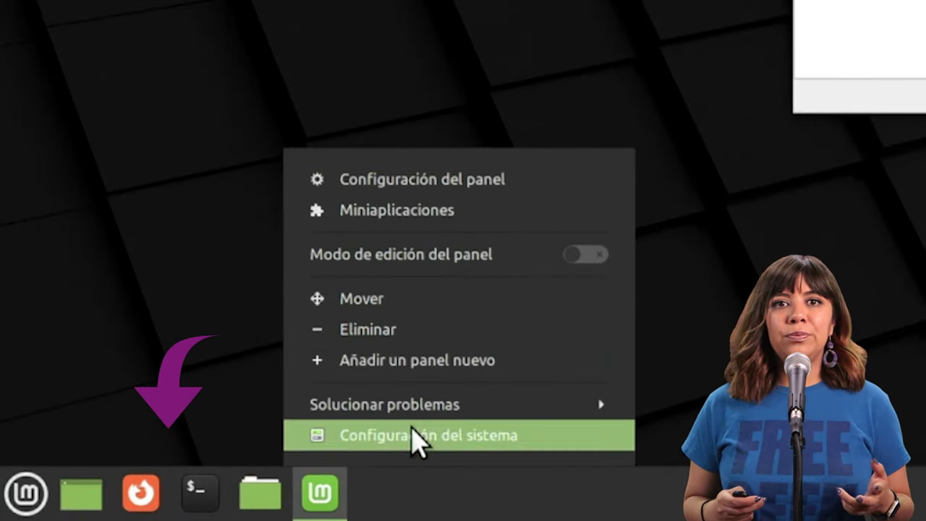
key(Escape)
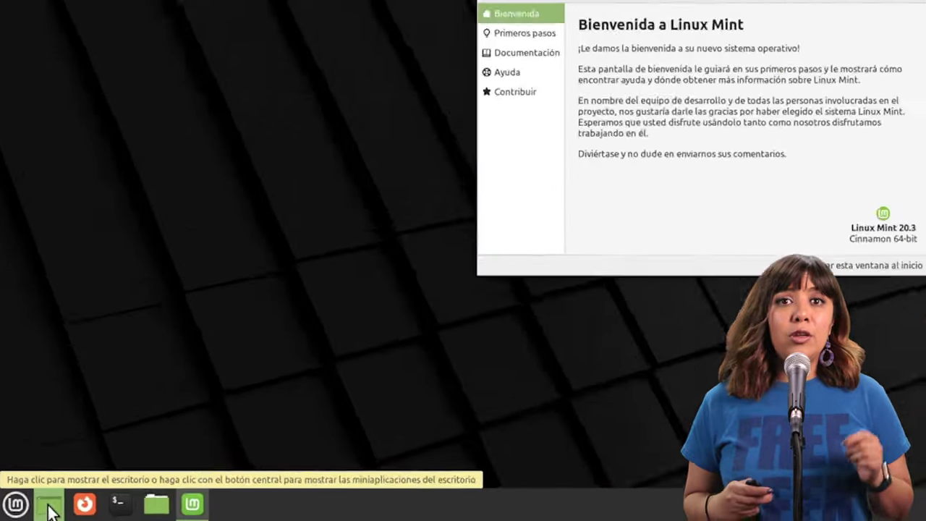
click(81, 499)
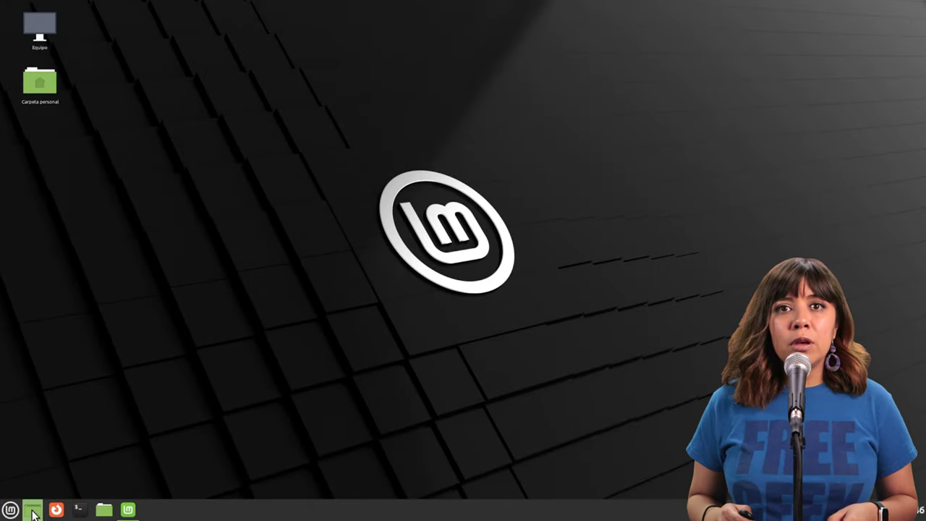
- Close the Update Manager, launch Firefox, and bring the Bienvenida welcome window back to front
click(32, 511)
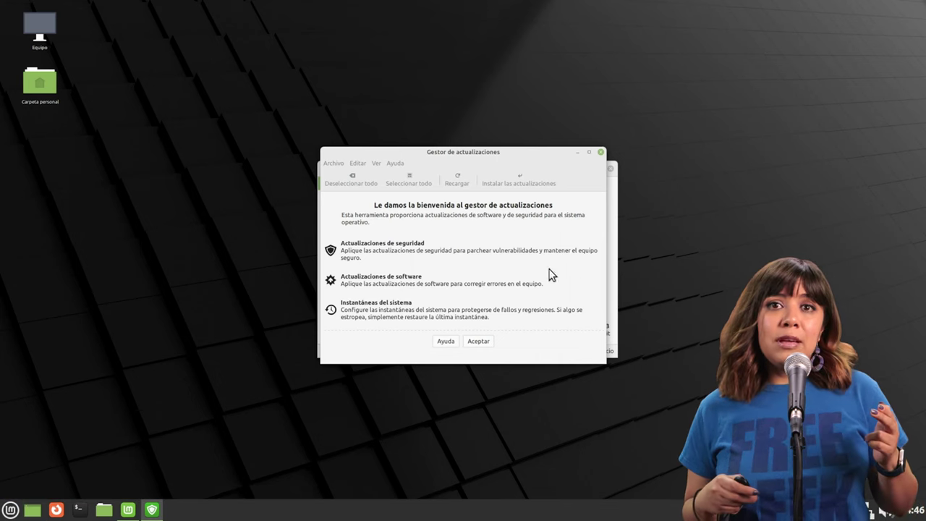
click(601, 152)
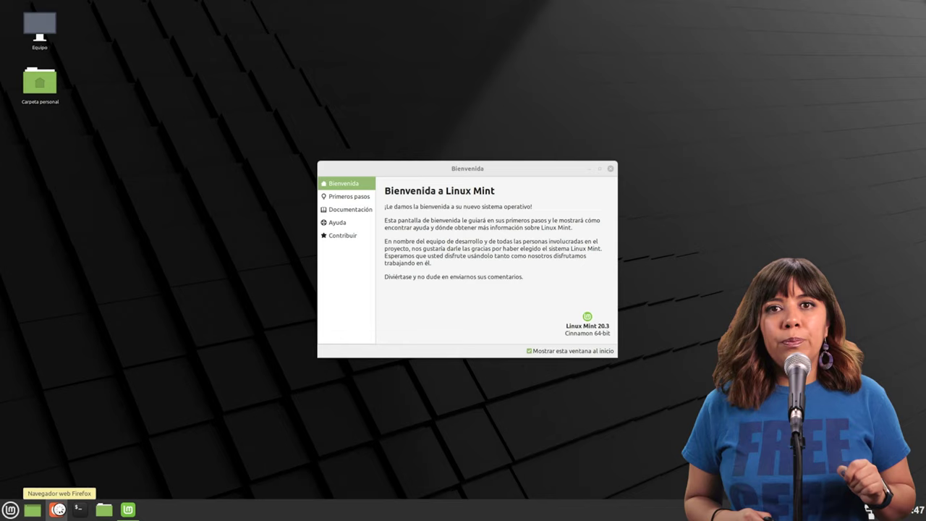
click(58, 509)
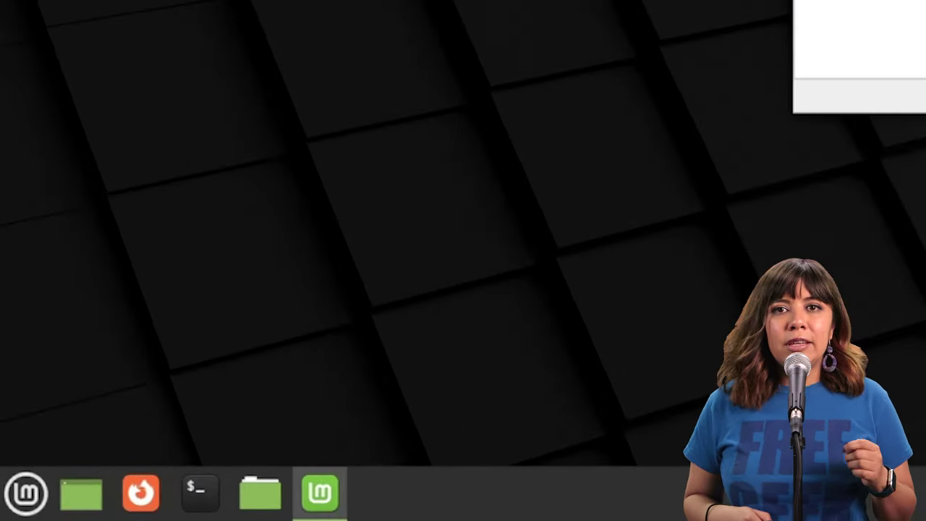
mouse_move(215, 513)
click(255, 500)
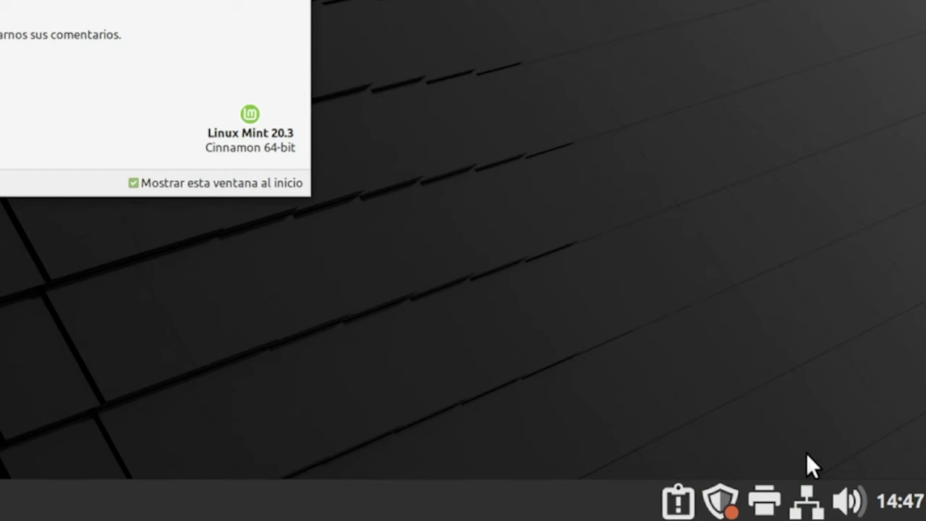
click(919, 505)
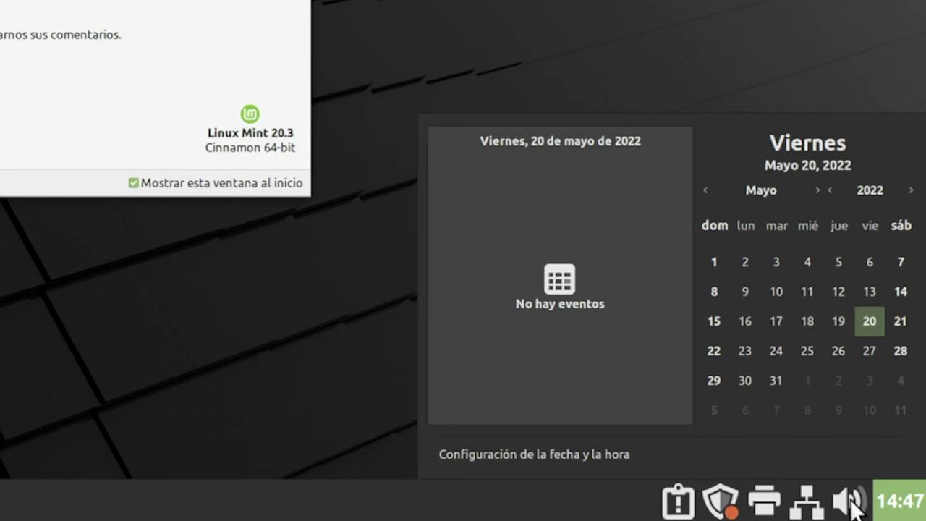
click(806, 506)
click(806, 506)
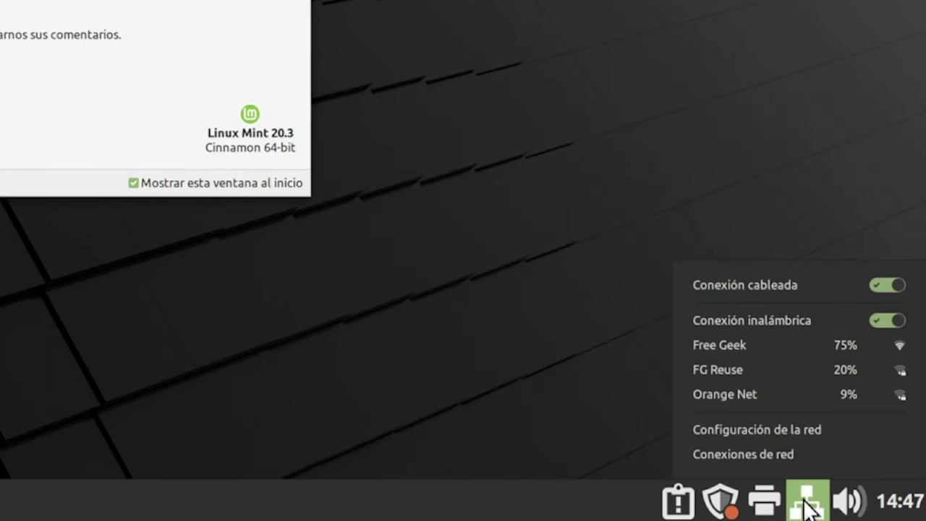
click(721, 500)
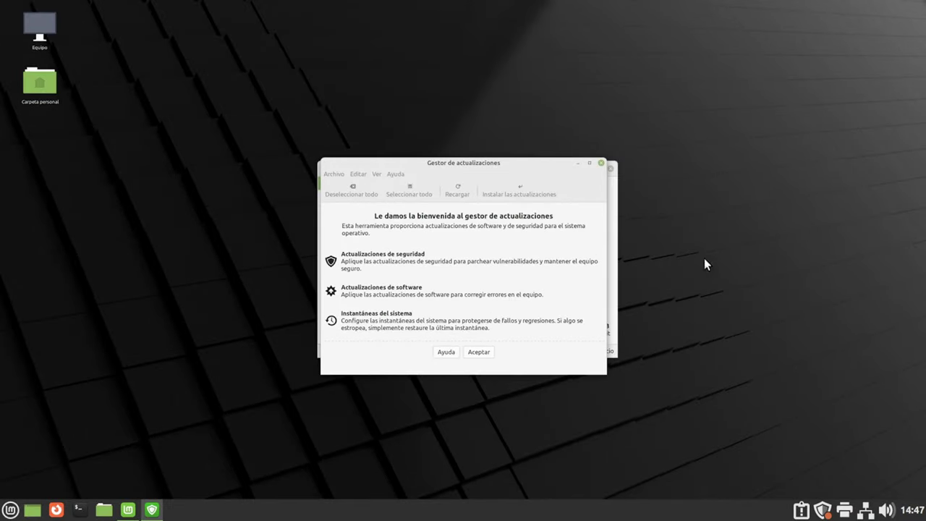
click(601, 164)
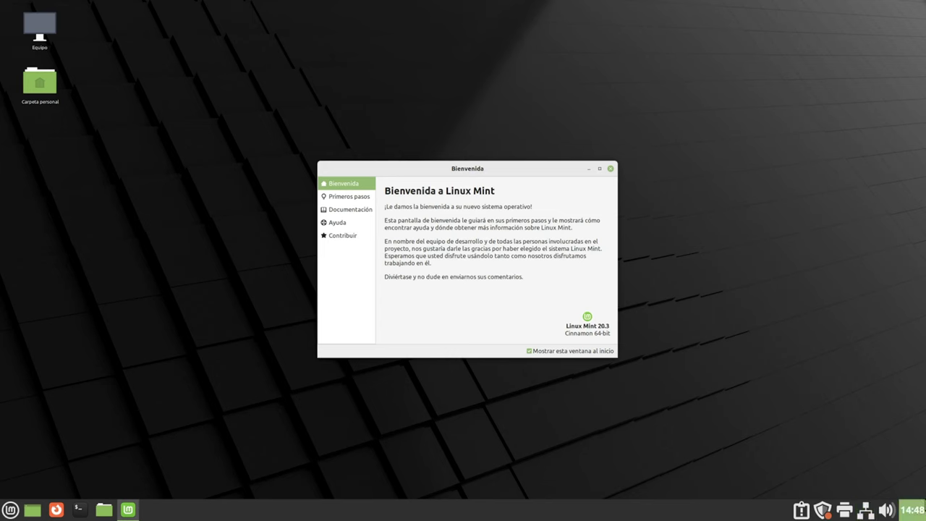
click(845, 510)
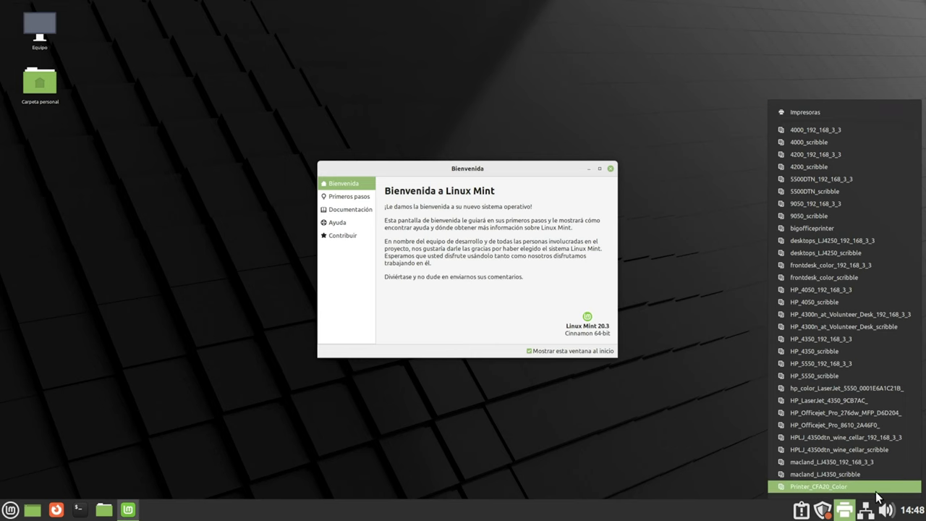
click(810, 511)
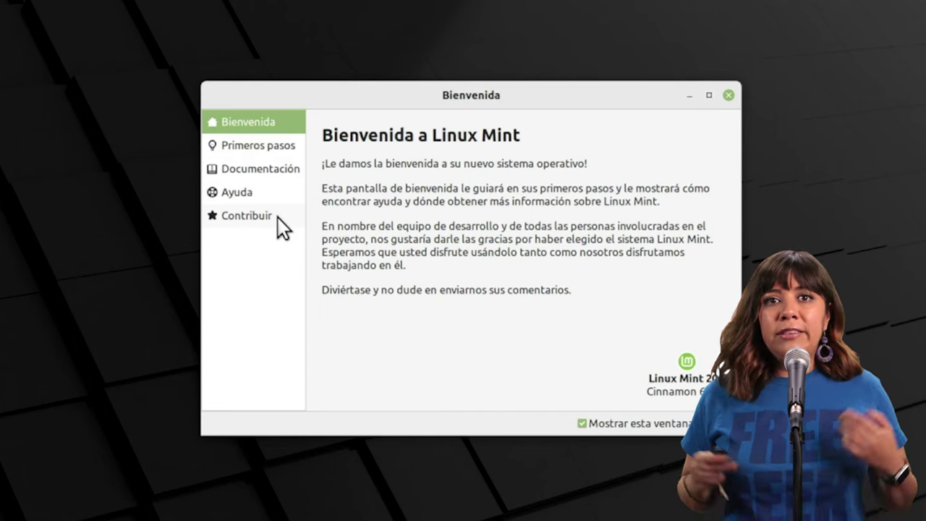
- Switch the Welcome Screen sidebar to the Primeros pasos page
click(260, 144)
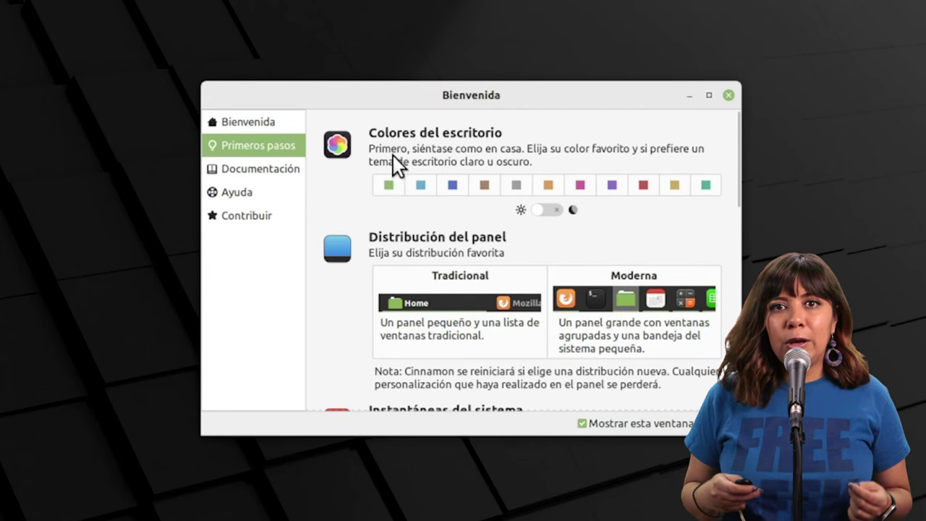
scroll(601, 257, down, 1)
scroll(604, 262, up, 1)
scroll(612, 309, down, 6)
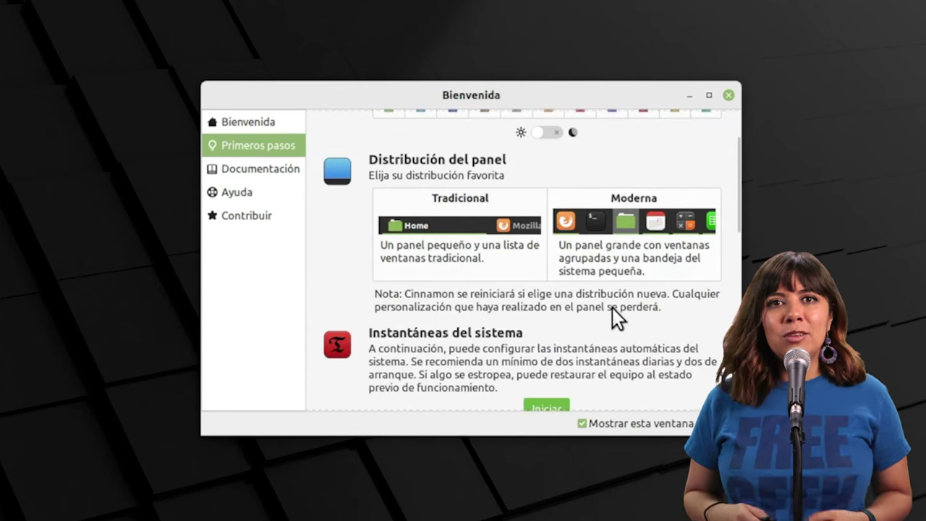
scroll(612, 299, up, 6)
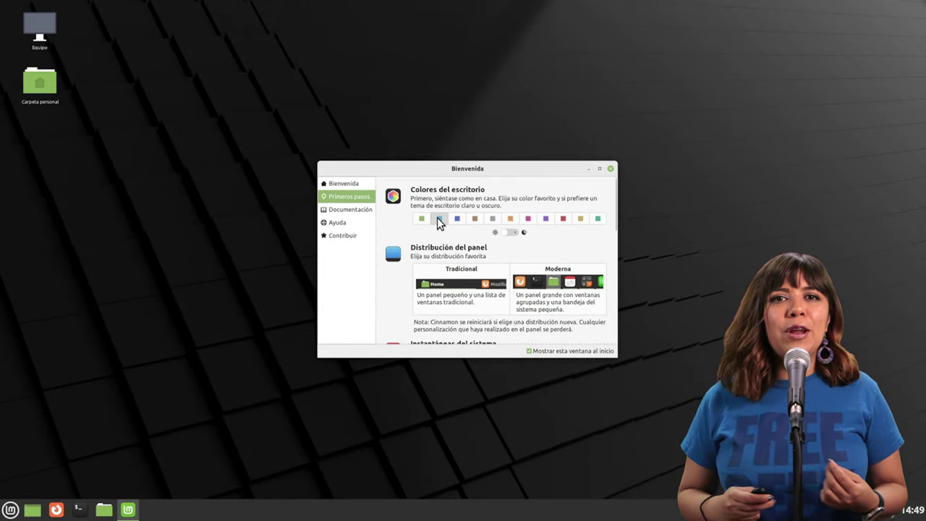
click(458, 218)
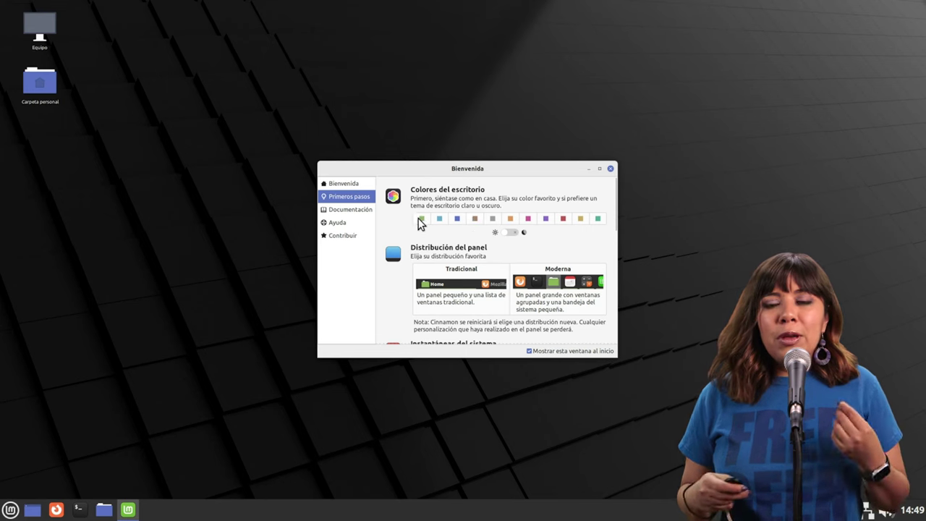
click(420, 219)
click(439, 218)
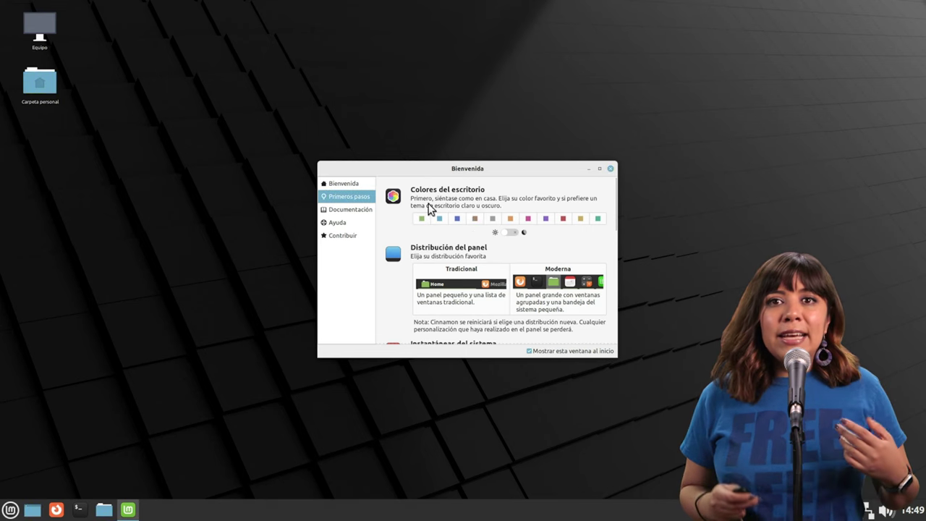
click(474, 218)
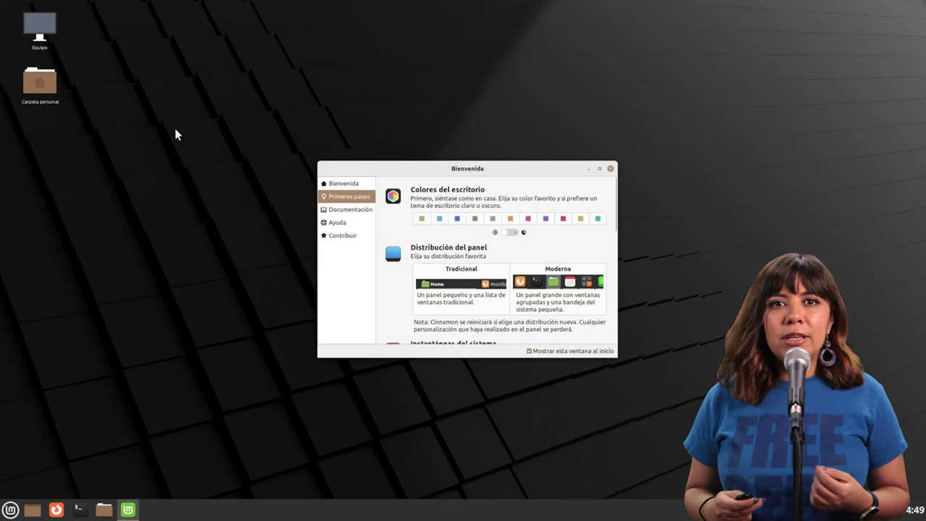
click(421, 218)
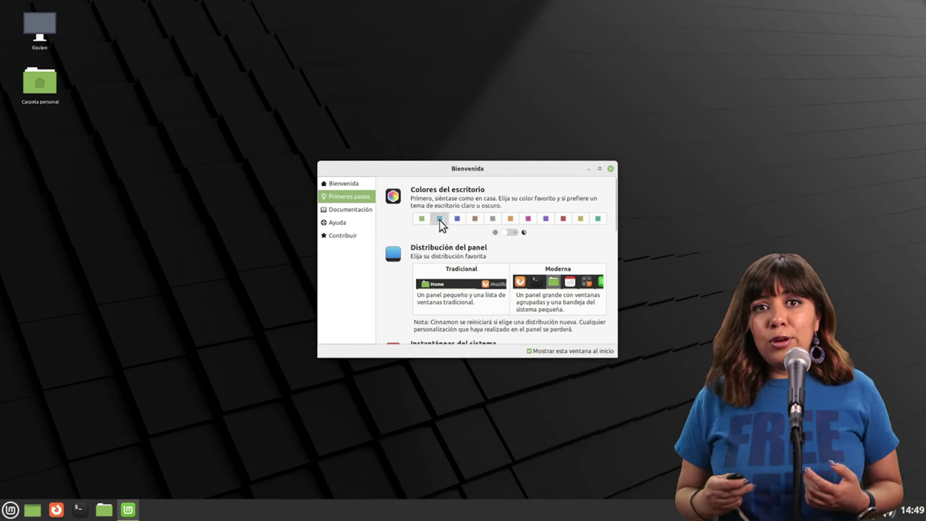
click(509, 219)
click(529, 218)
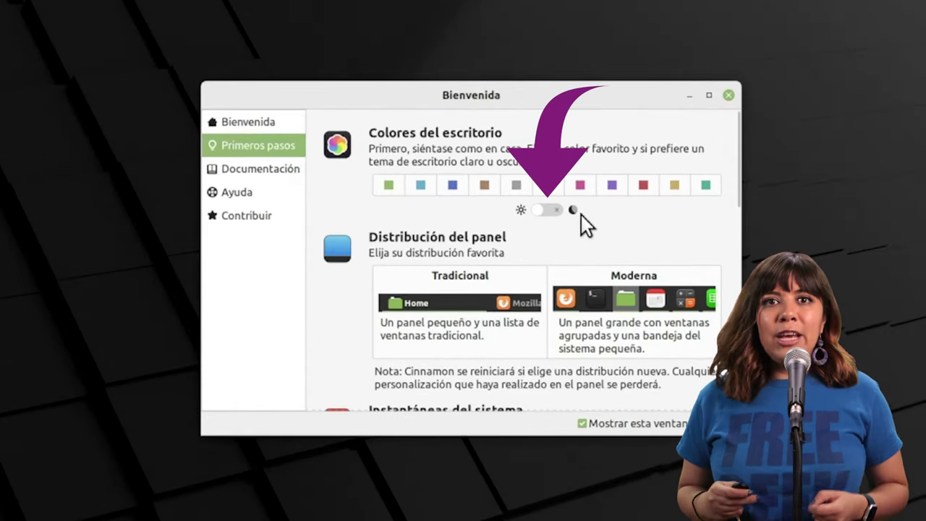
click(546, 209)
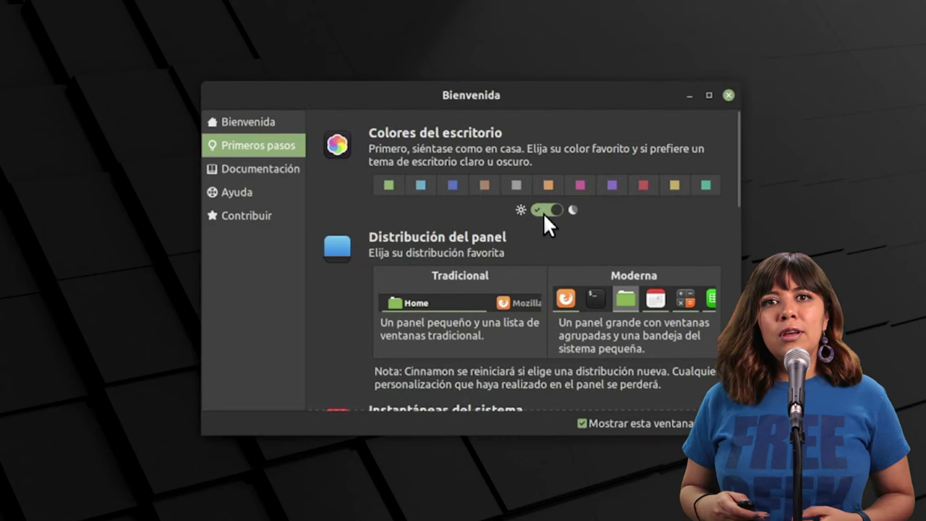
click(538, 209)
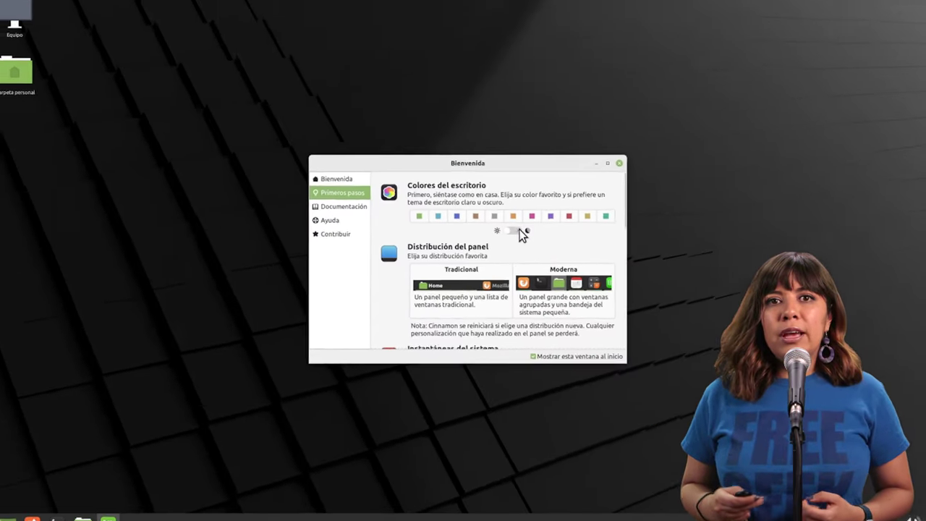
click(518, 230)
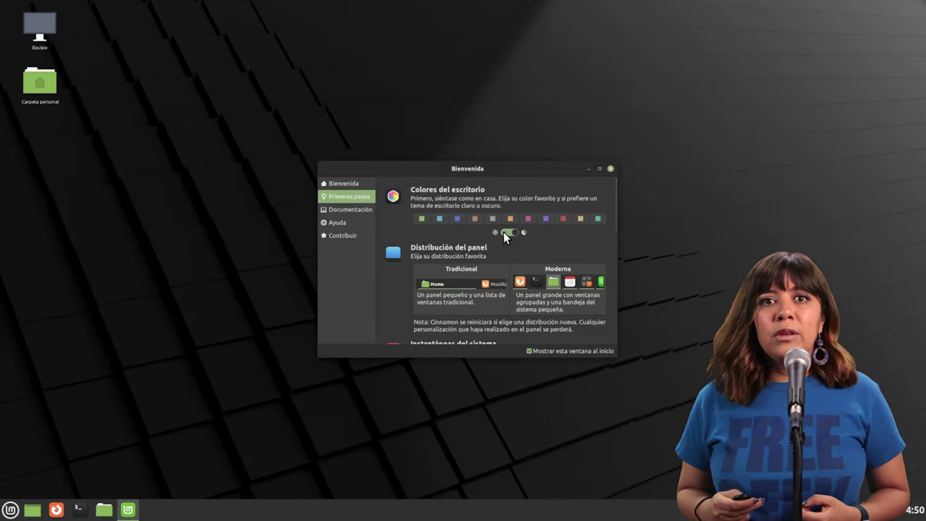
click(506, 232)
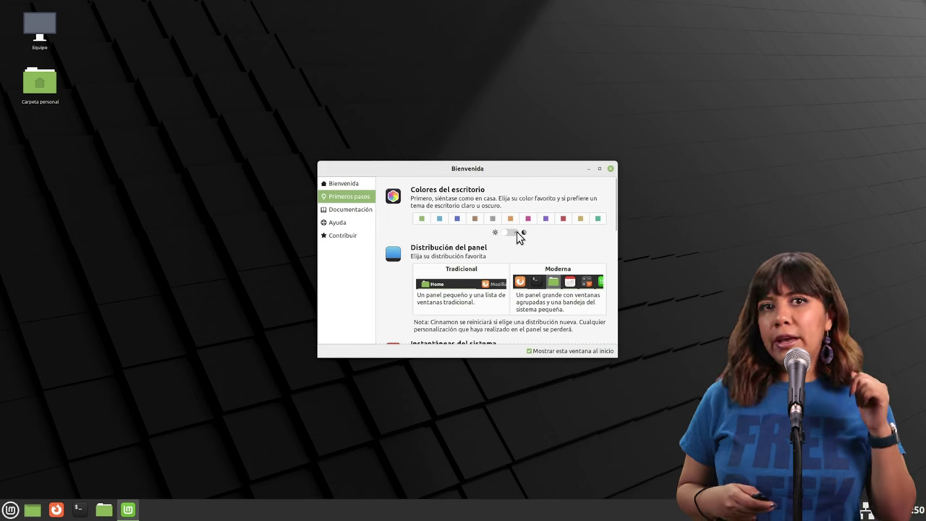
click(517, 232)
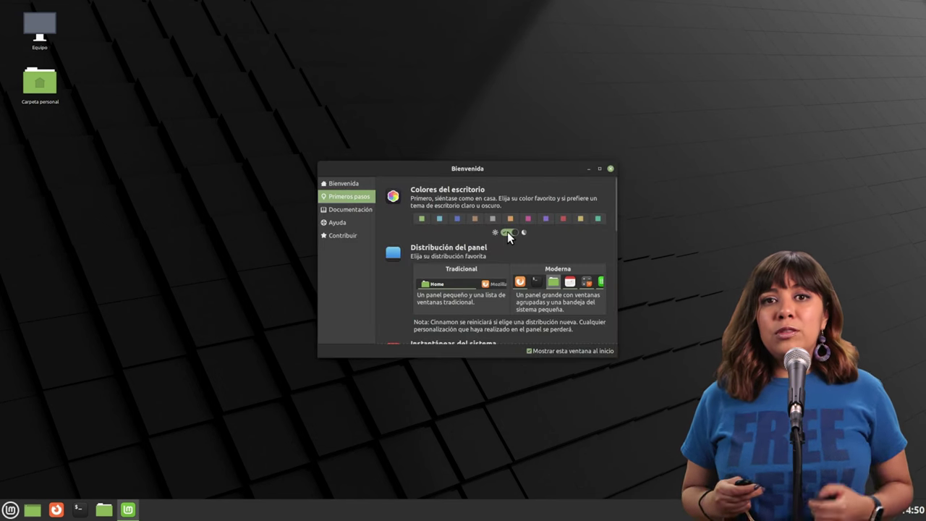
click(507, 232)
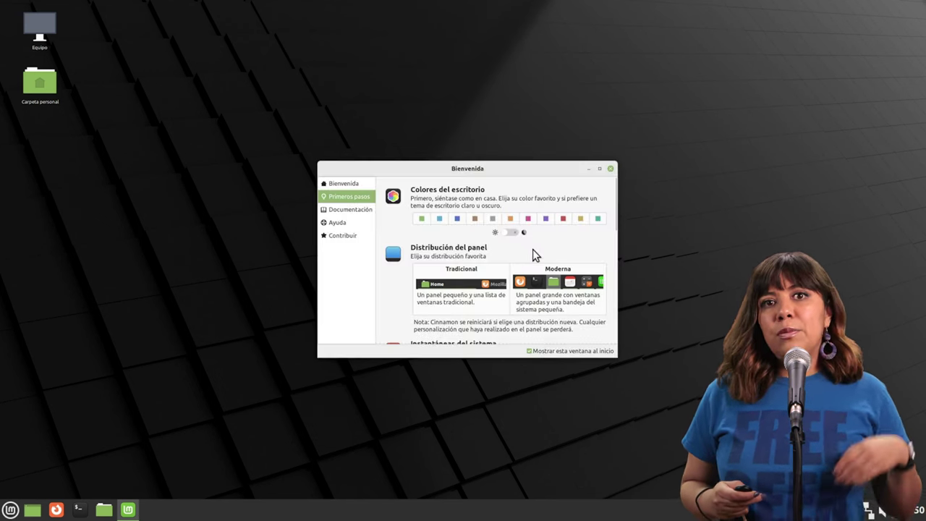
scroll(543, 268, down, 1)
scroll(545, 269, up, 1)
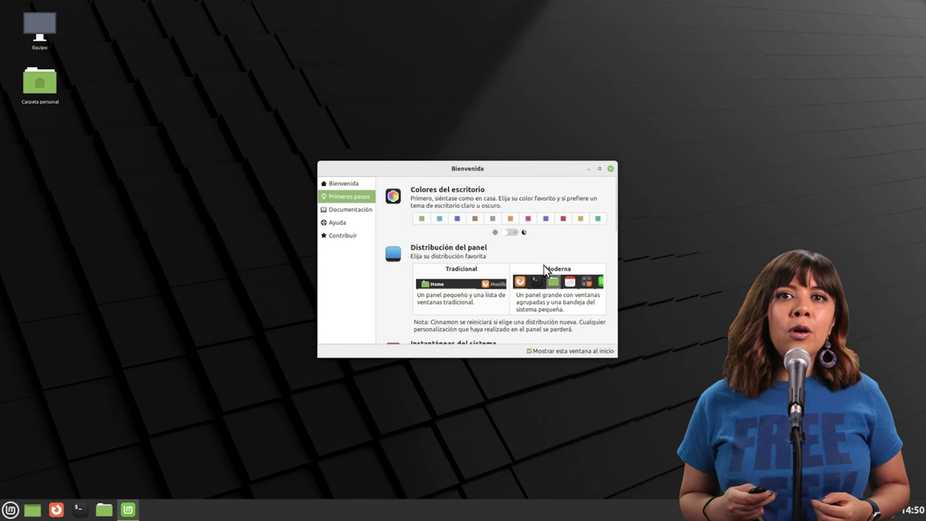
click(514, 231)
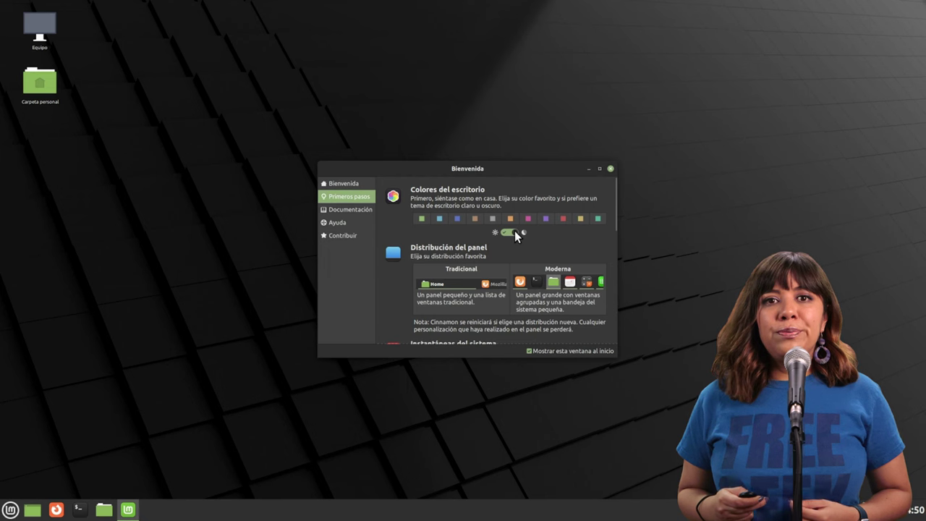
click(506, 231)
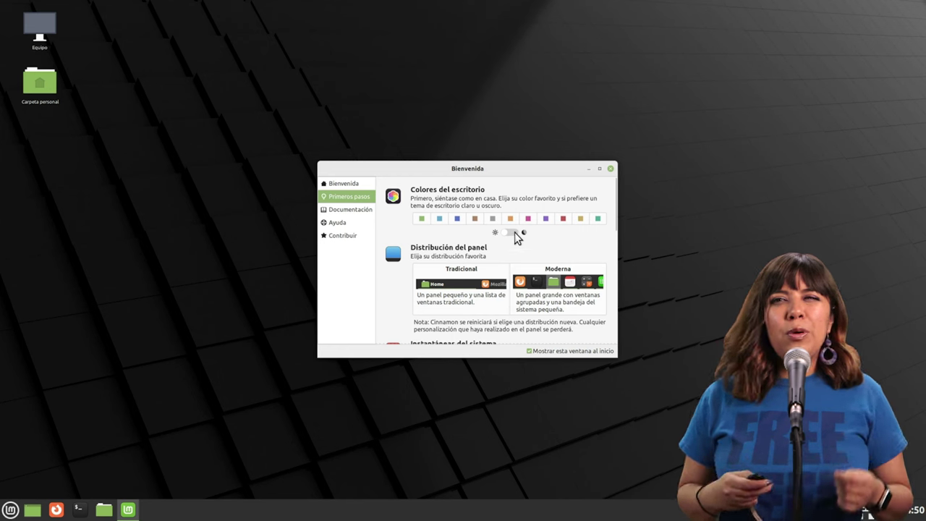
click(514, 232)
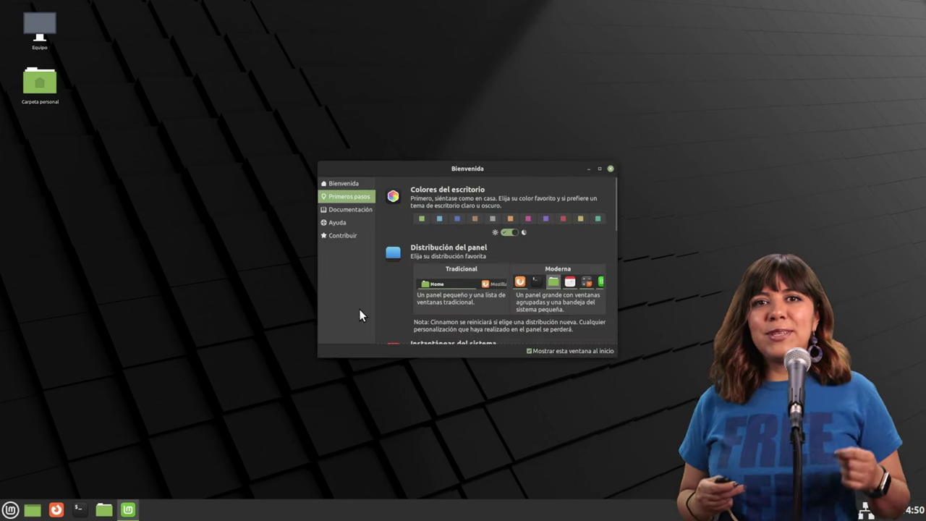
scroll(541, 294, down, 2)
scroll(541, 293, down, 5)
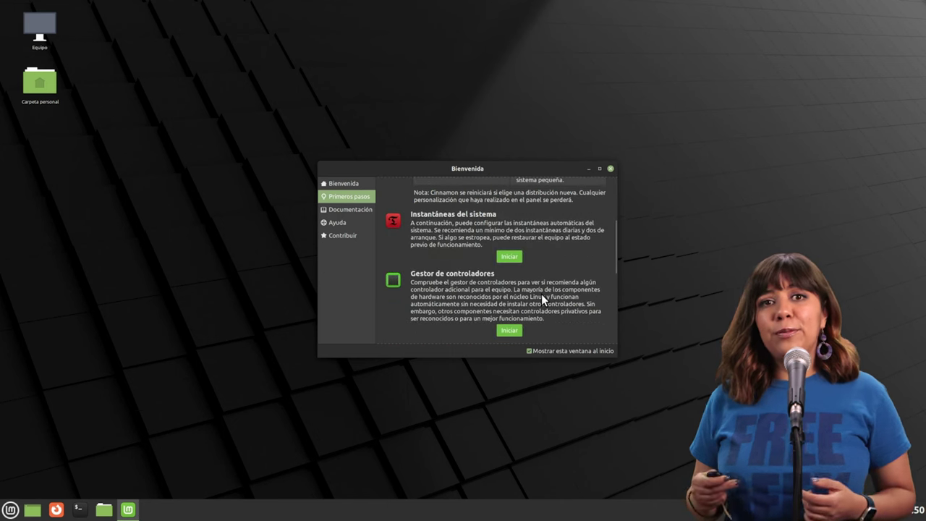
scroll(541, 294, up, 2)
scroll(541, 294, up, 6)
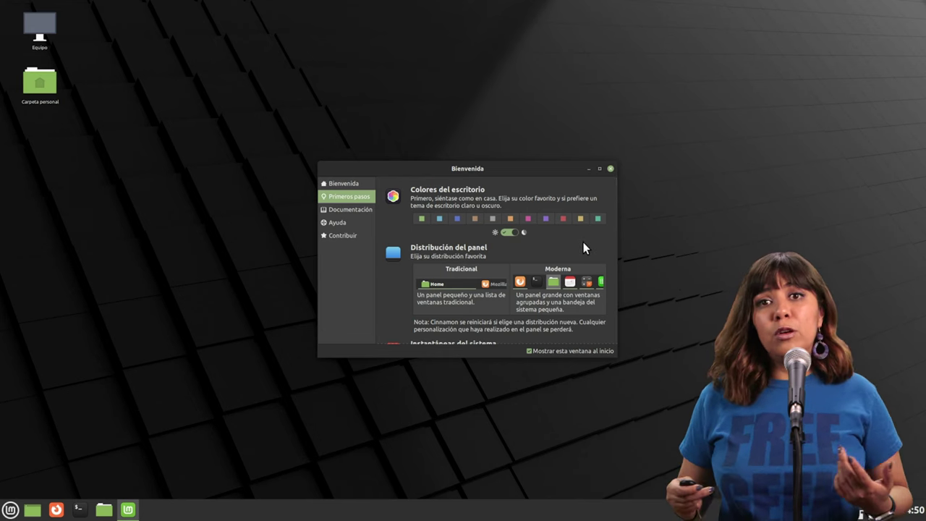
click(505, 232)
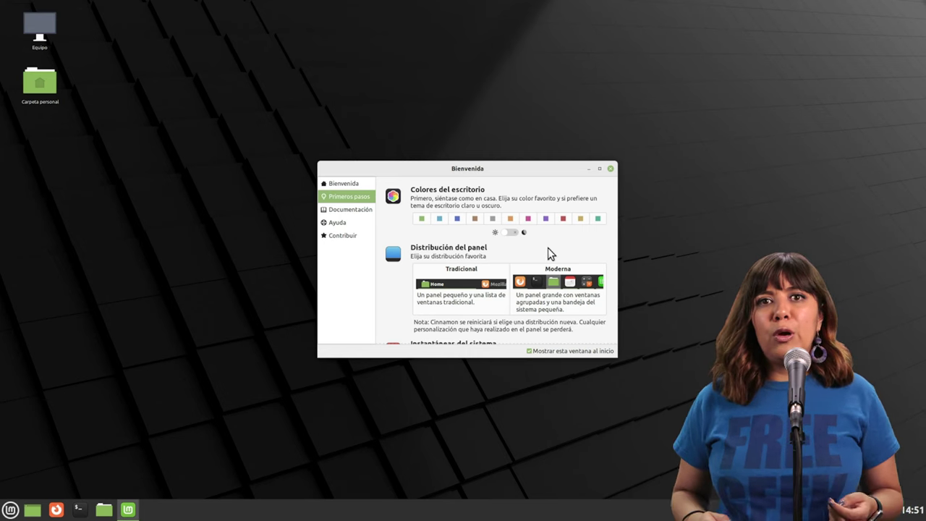
scroll(496, 256, down, 1)
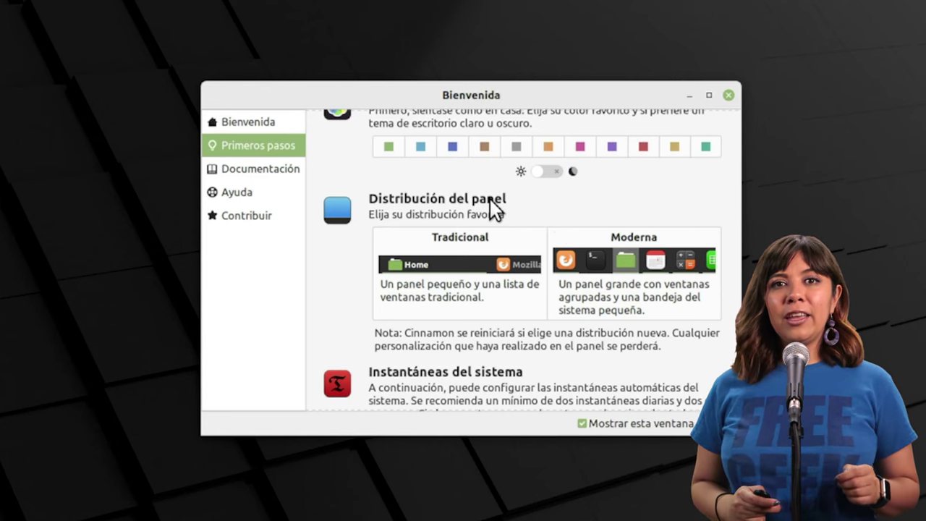
- Try the Moderna panel layout, then switch the panel back to Tradicional
click(661, 284)
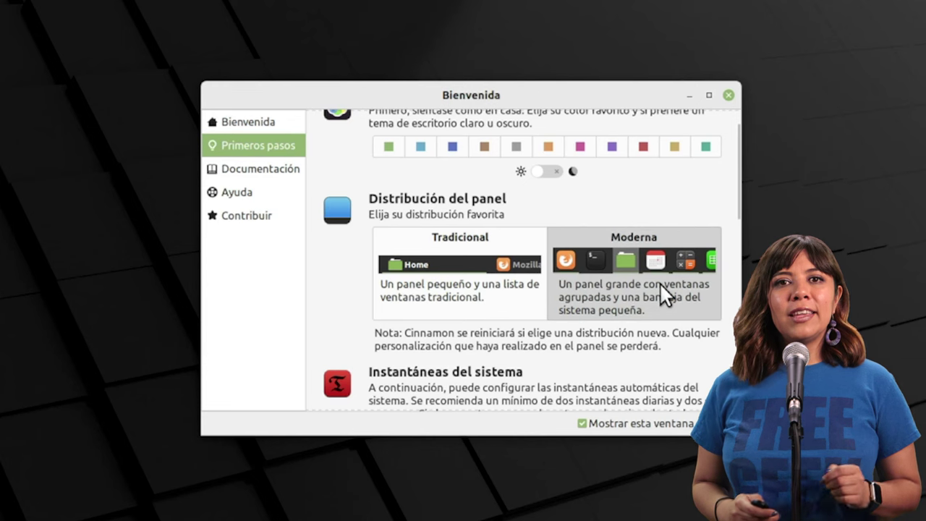
click(693, 264)
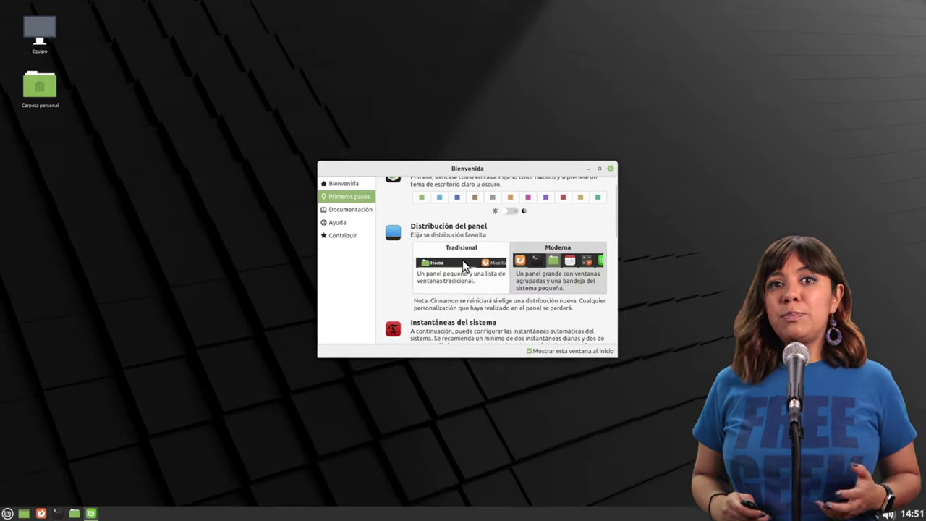
click(462, 260)
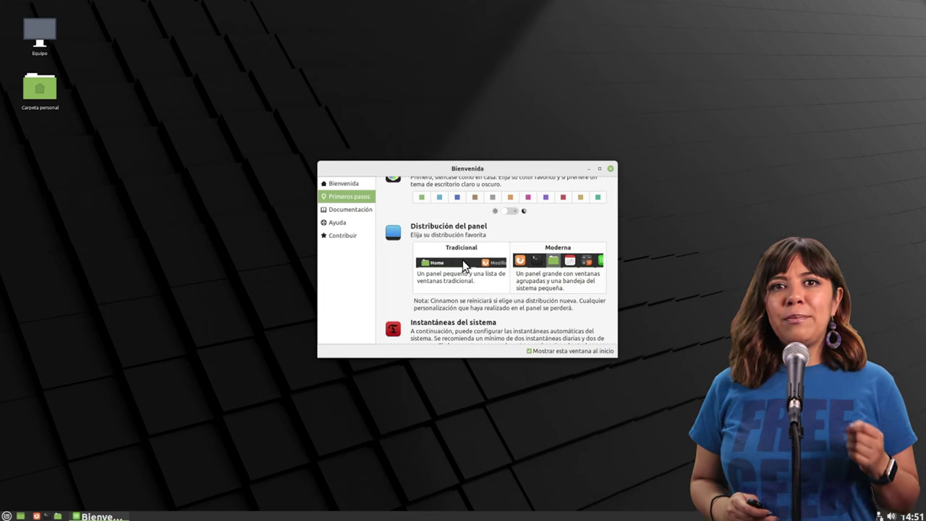
click(533, 273)
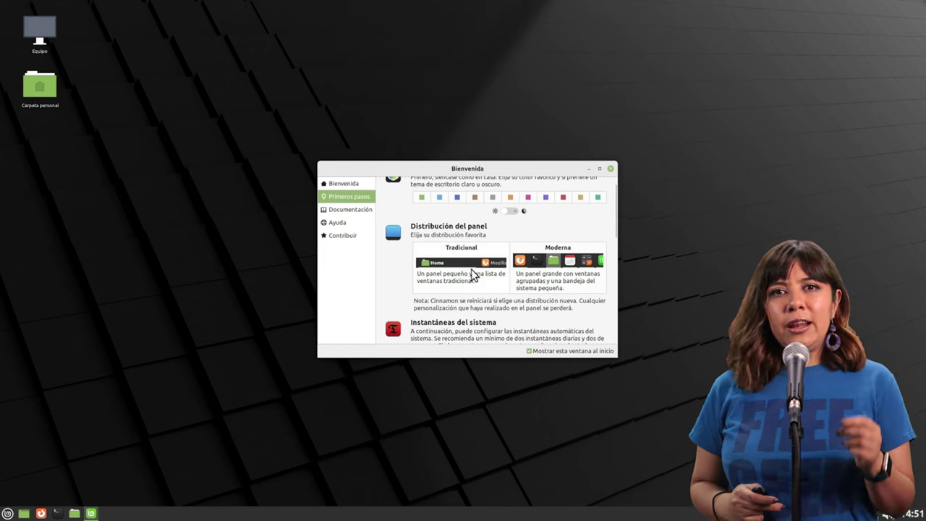
click(462, 260)
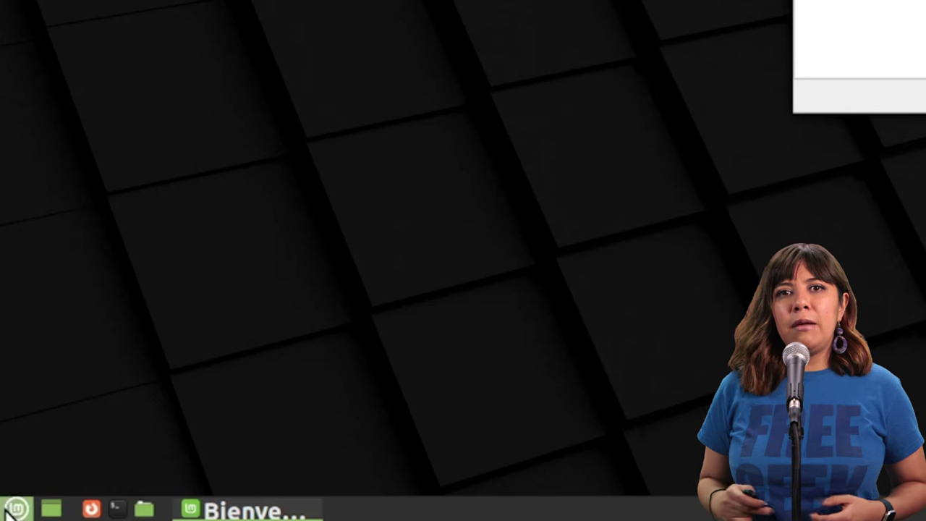
click(224, 511)
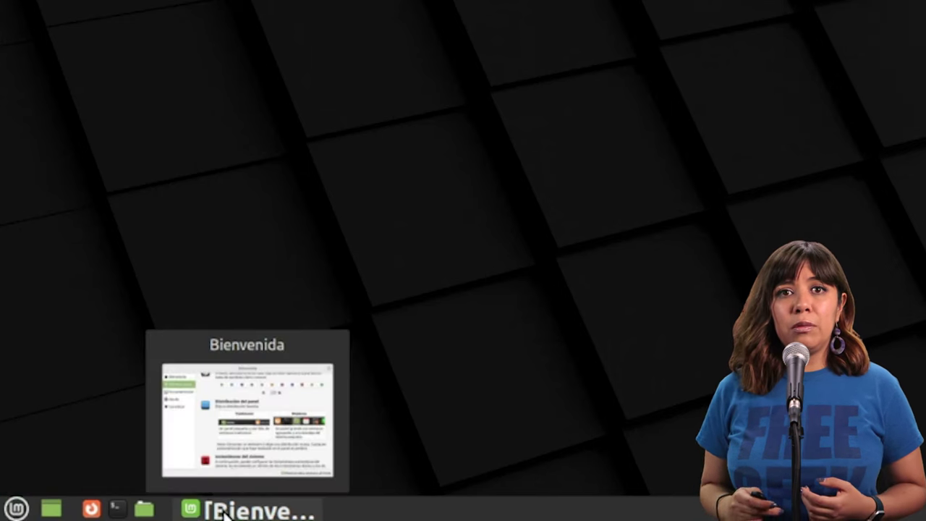
click(224, 512)
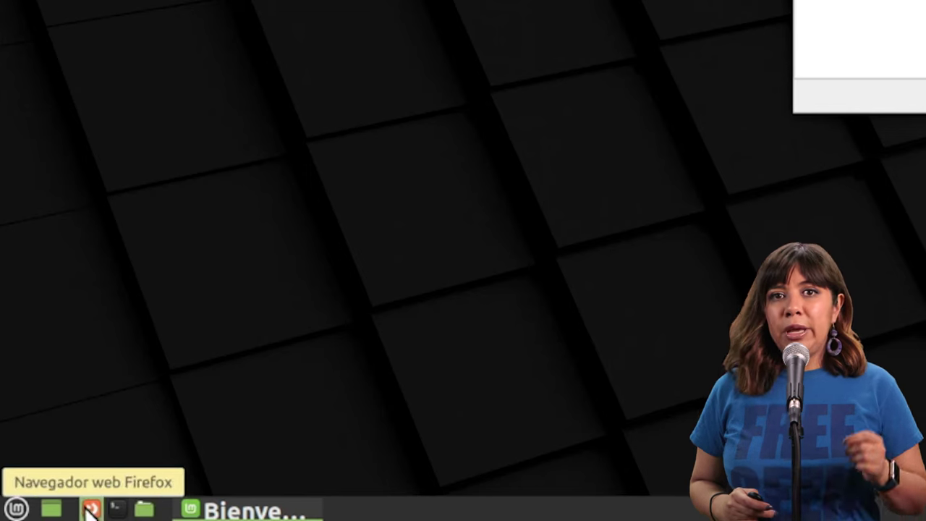
click(51, 510)
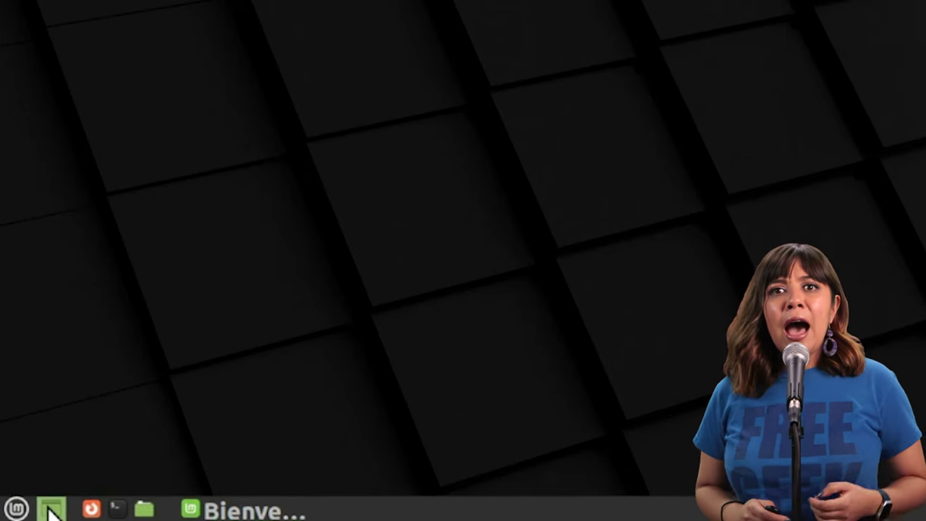
click(264, 514)
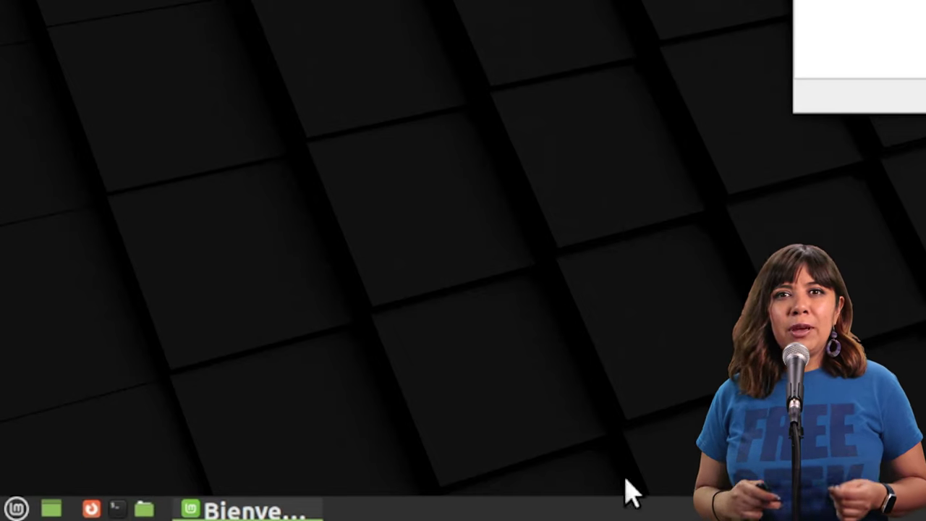
mouse_move(291, 510)
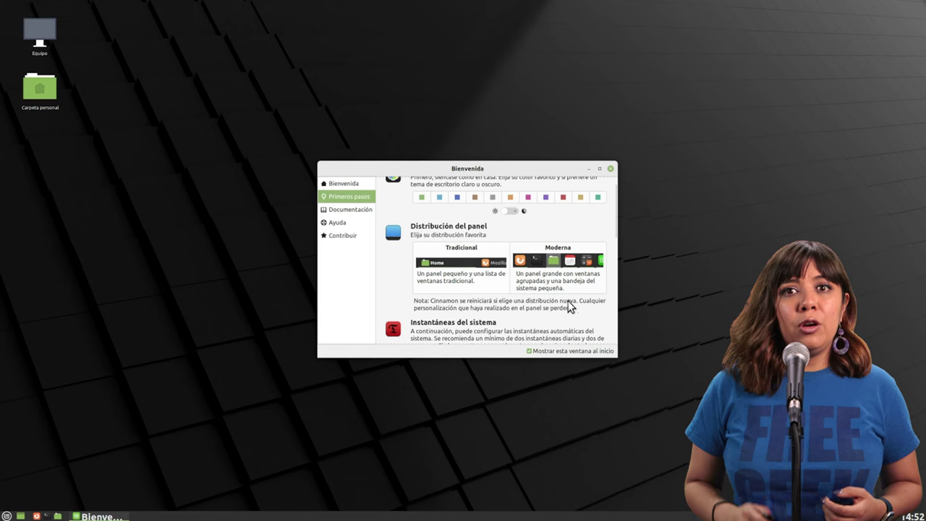
- Select the Moderna card under Distribución del panel and scroll down the page
click(527, 269)
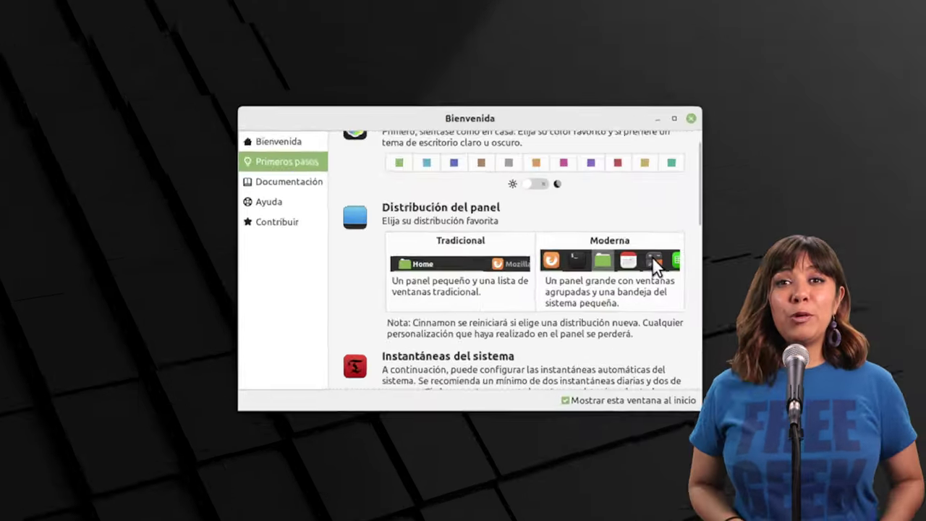
scroll(584, 259, down, 1)
scroll(683, 257, down, 3)
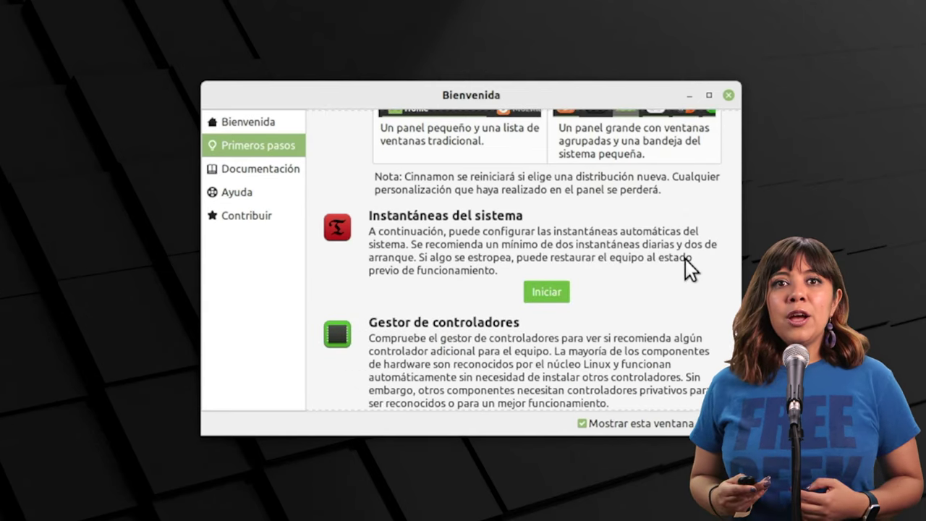
scroll(689, 268, down, 1)
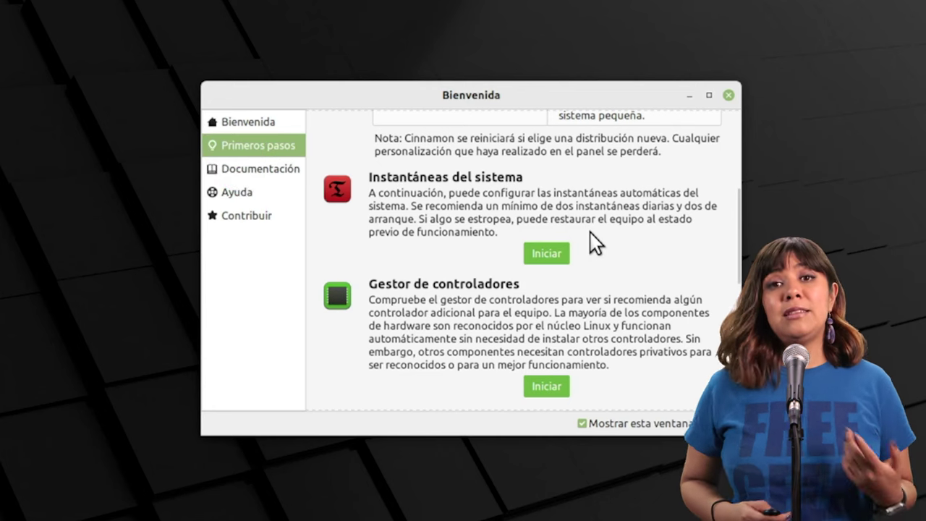
scroll(590, 233, down, 1)
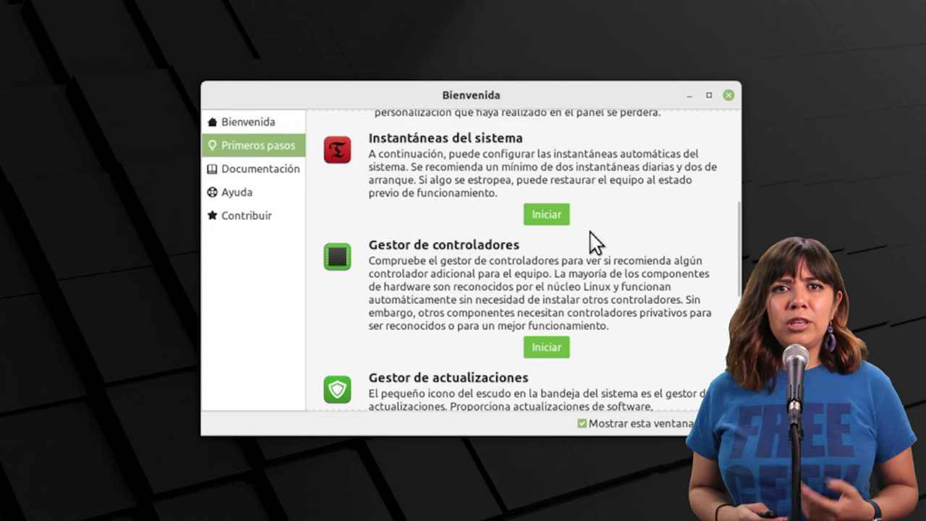
scroll(590, 232, down, 1)
scroll(590, 233, up, 1)
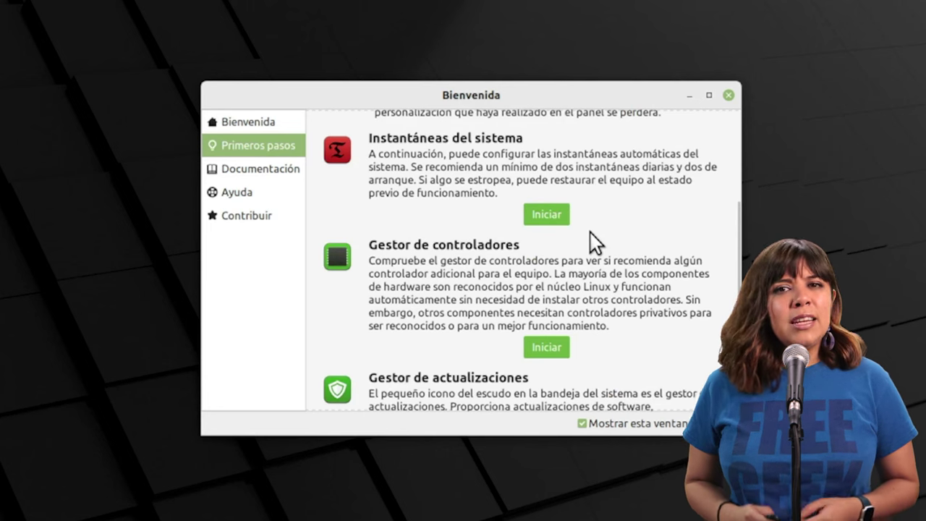
scroll(591, 232, down, 1)
scroll(590, 232, down, 2)
scroll(590, 232, up, 3)
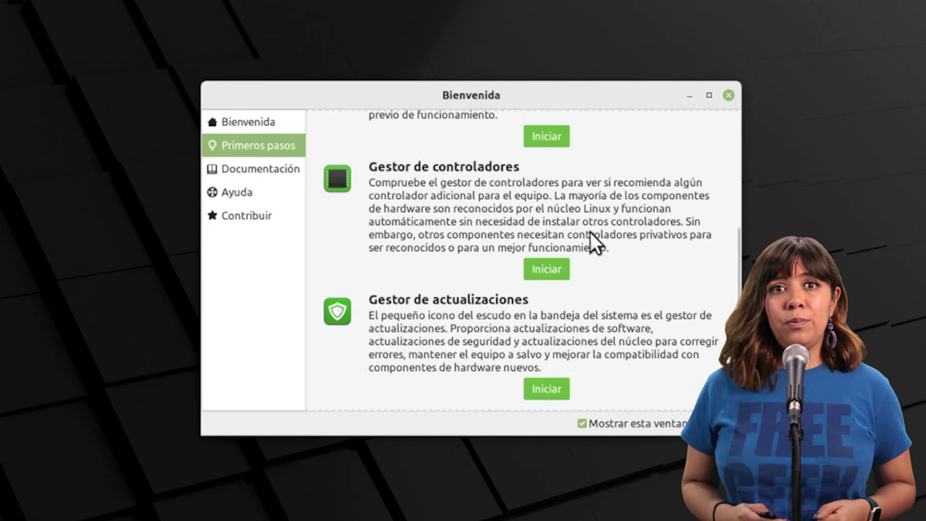
scroll(590, 232, up, 1)
scroll(591, 232, down, 1)
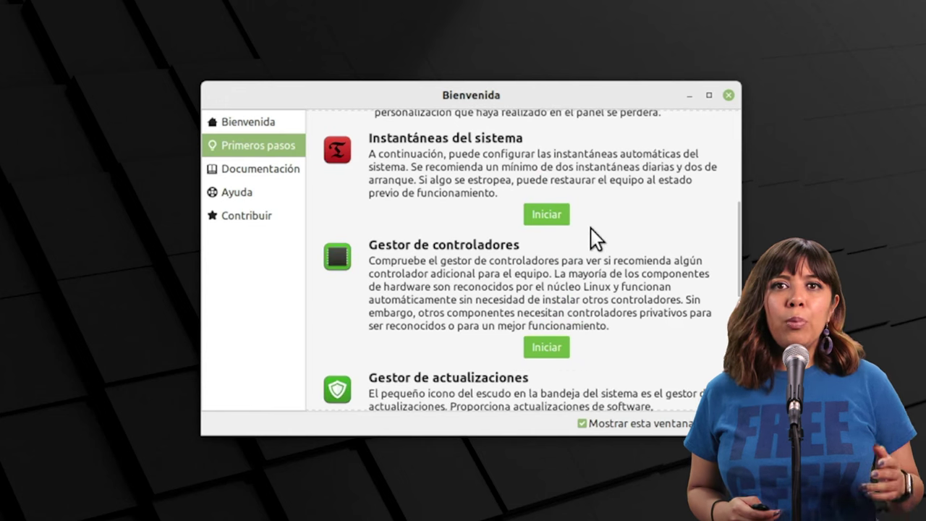
mouse_move(739, 235)
mouse_down()
mouse_move(744, 347)
mouse_move(735, 140)
mouse_move(736, 225)
mouse_up()
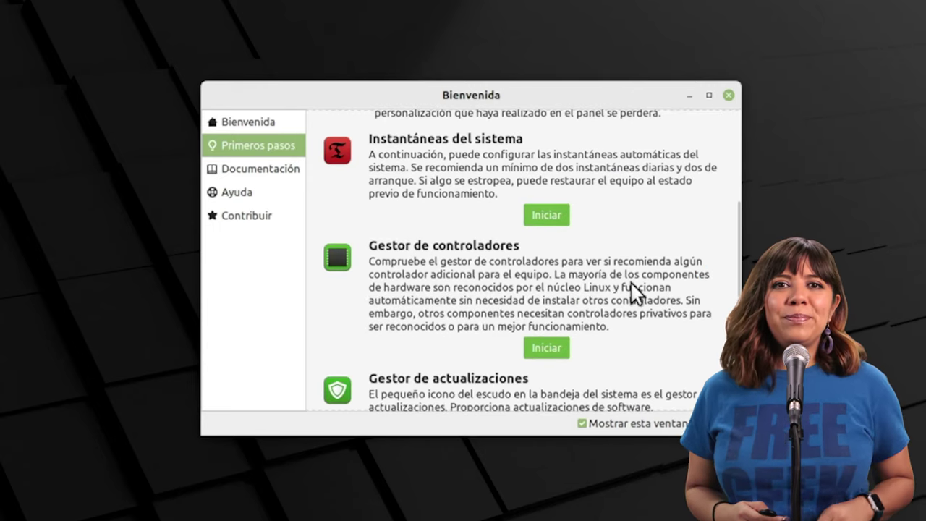
scroll(634, 296, down, 1)
scroll(627, 286, up, 3)
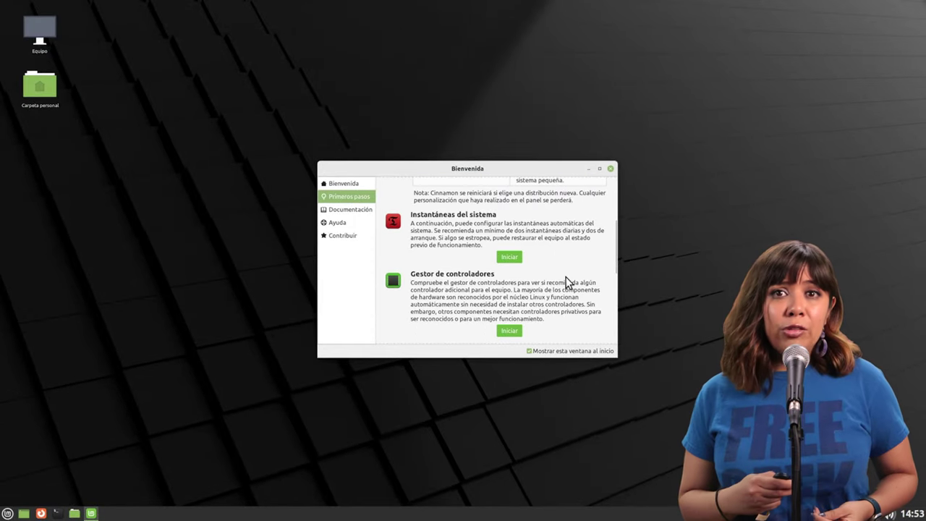
scroll(568, 283, down, 2)
scroll(566, 280, up, 3)
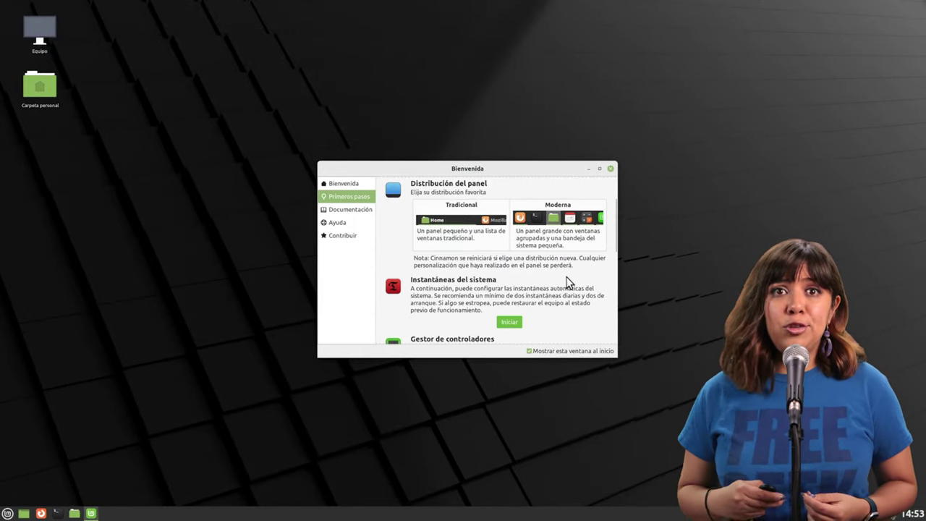
scroll(565, 281, down, 2)
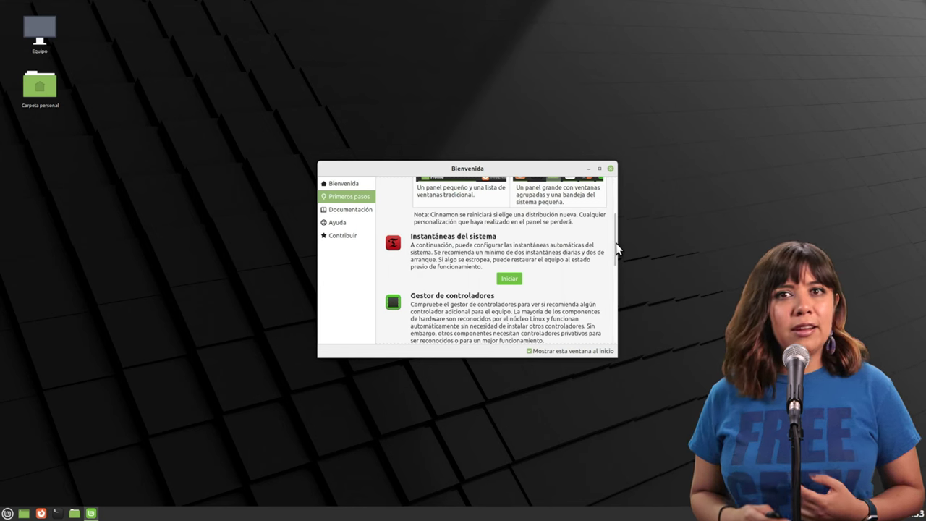
scroll(618, 256, down, 1)
scroll(618, 261, down, 2)
scroll(616, 250, up, 3)
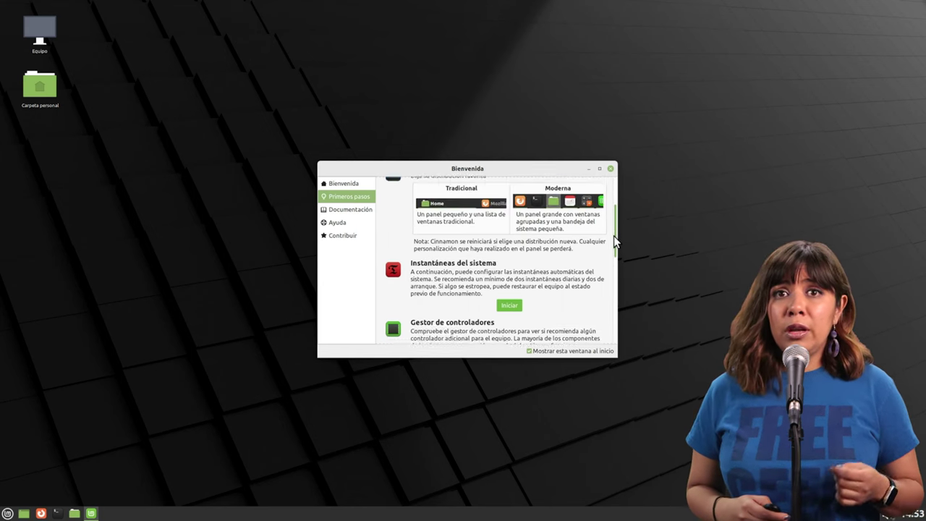
scroll(613, 246, down, 1)
scroll(613, 246, up, 3)
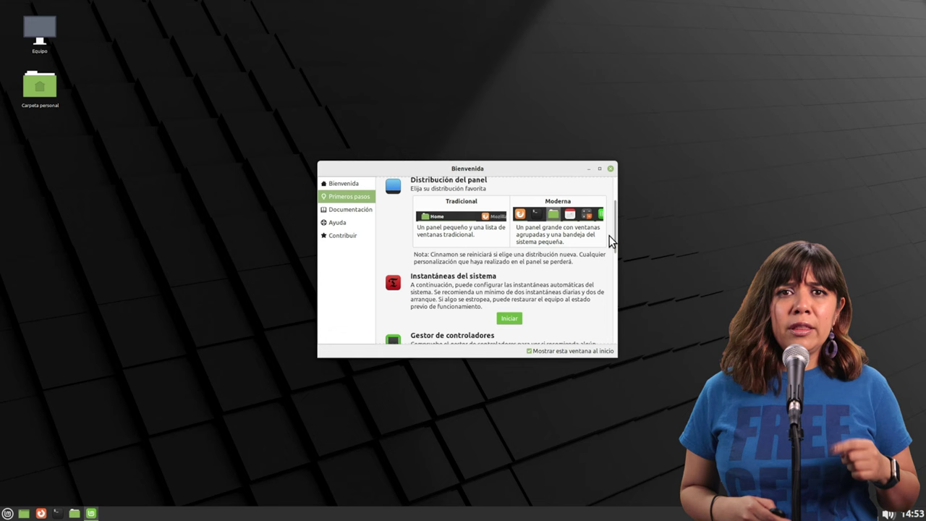
scroll(608, 246, down, 5)
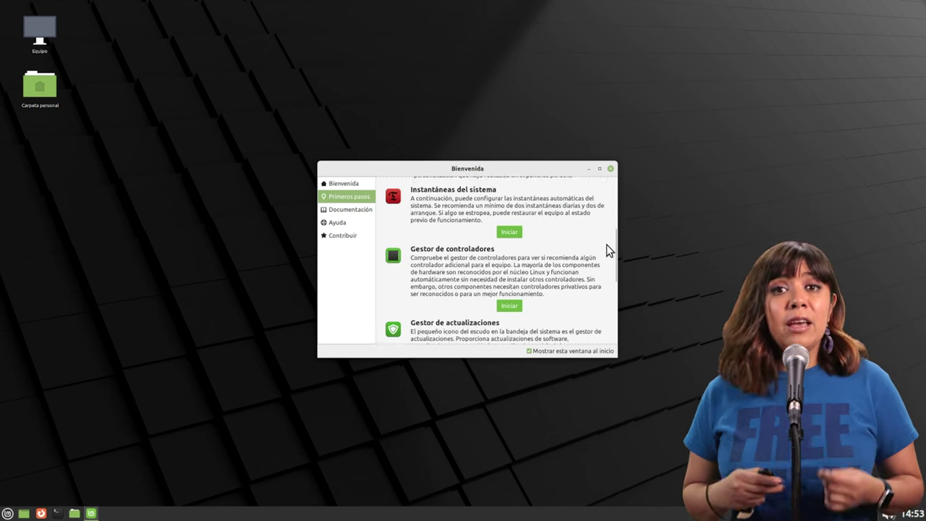
scroll(607, 246, down, 1)
scroll(607, 246, up, 3)
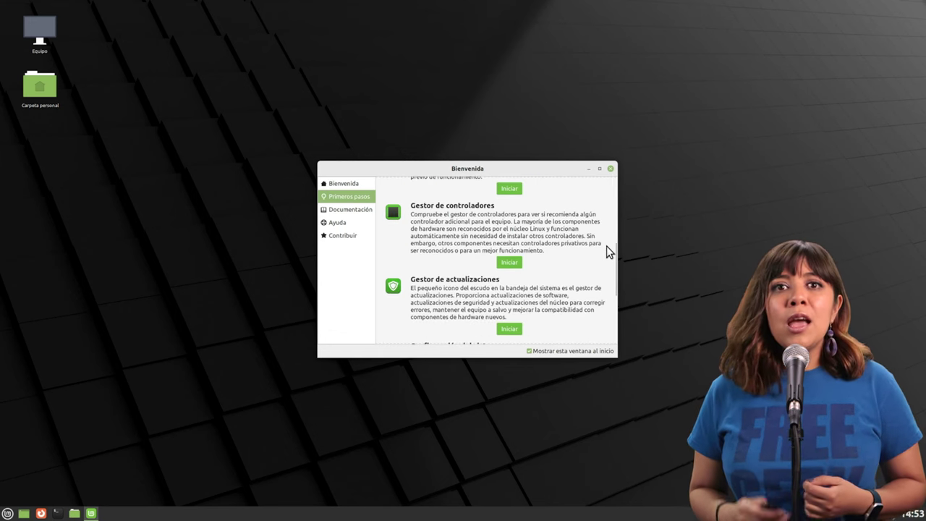
scroll(606, 248, up, 4)
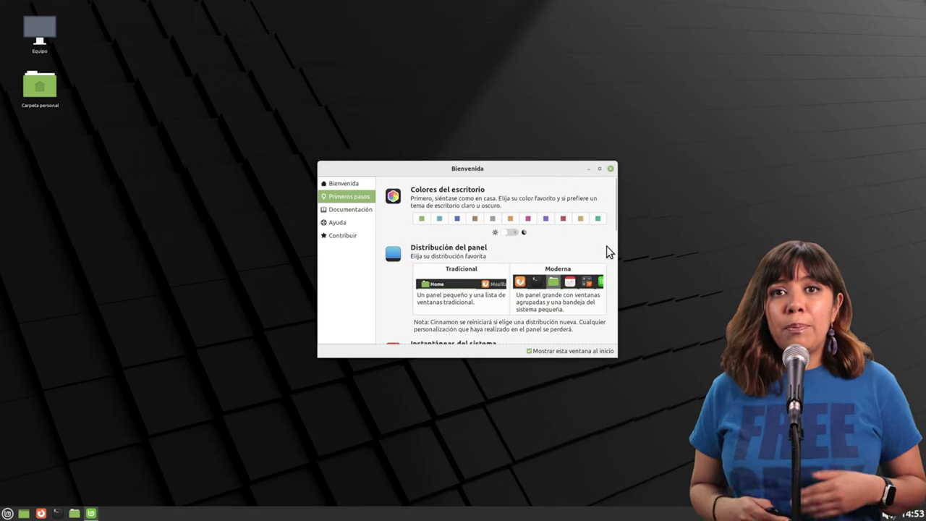
scroll(607, 246, down, 2)
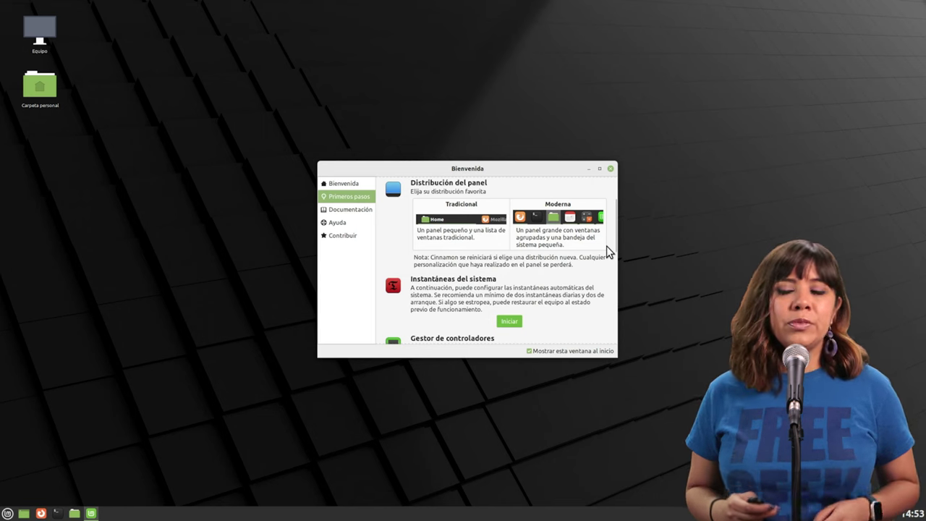
scroll(606, 251, down, 1)
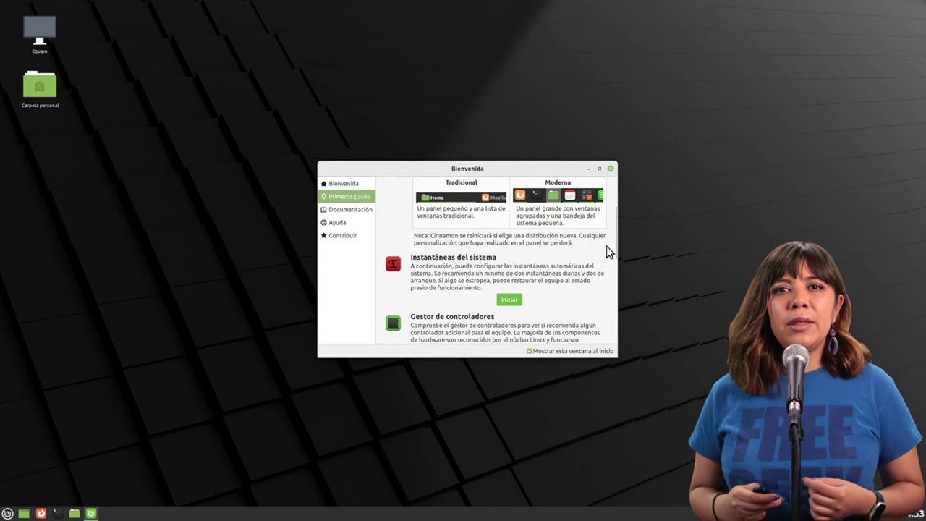
scroll(613, 251, down, 2)
scroll(614, 251, up, 3)
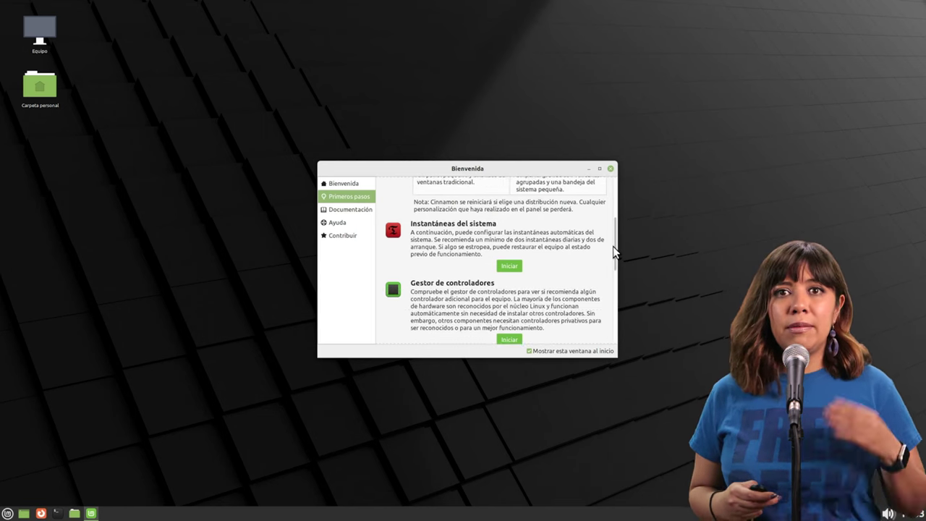
scroll(614, 251, down, 10)
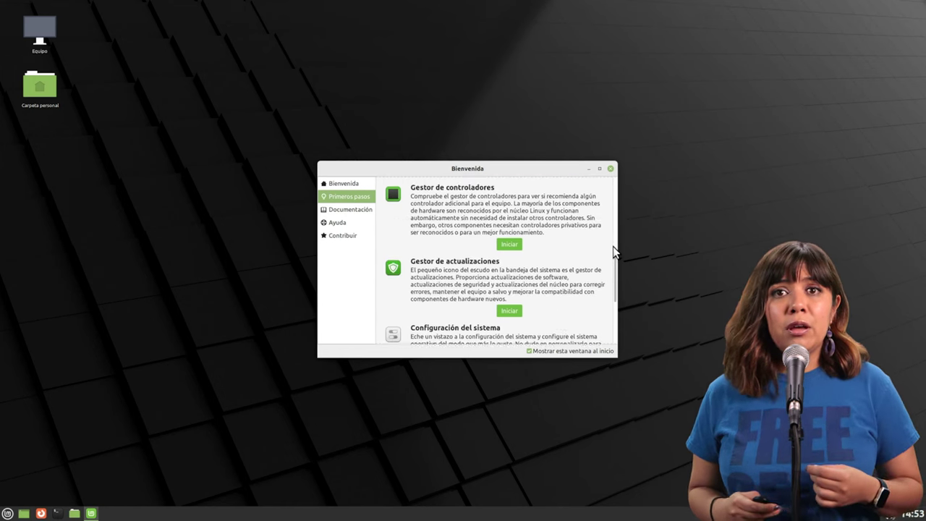
scroll(614, 251, up, 11)
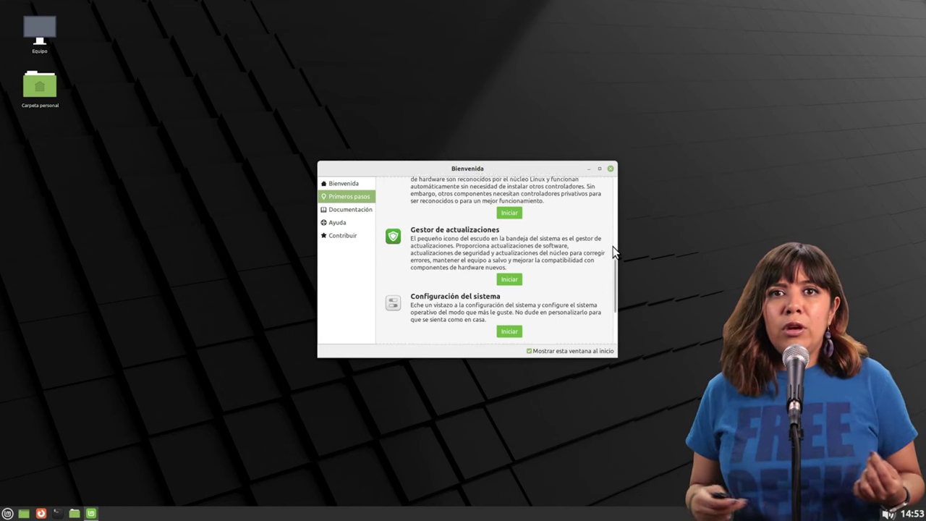
scroll(614, 251, up, 2)
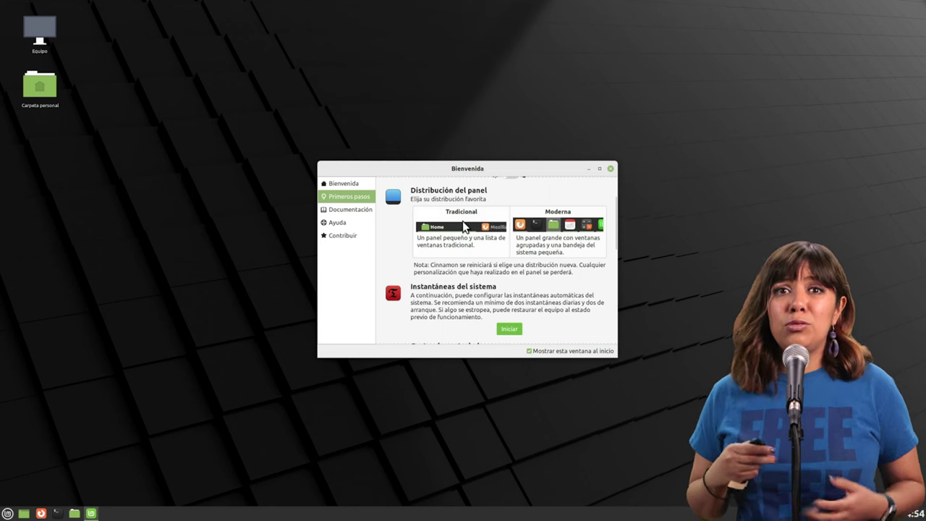
scroll(529, 250, down, 2)
scroll(529, 251, up, 3)
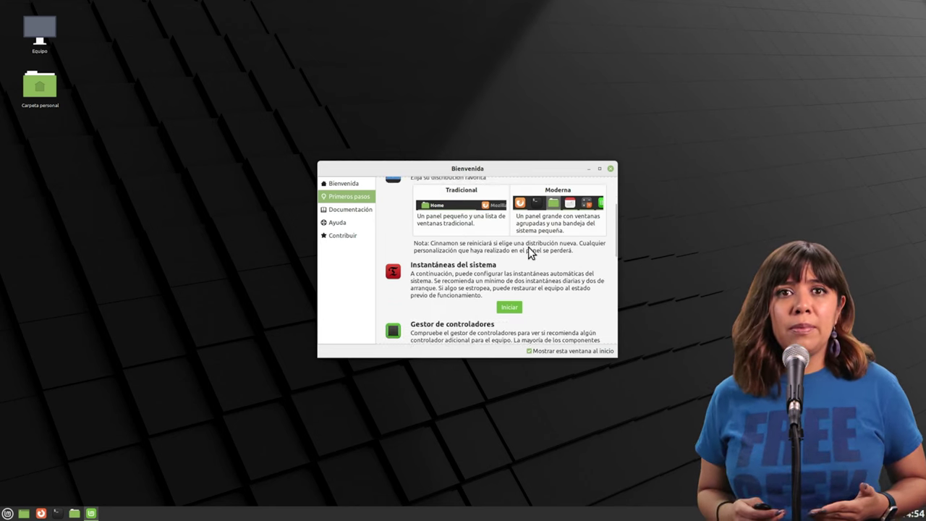
scroll(532, 235, down, 3)
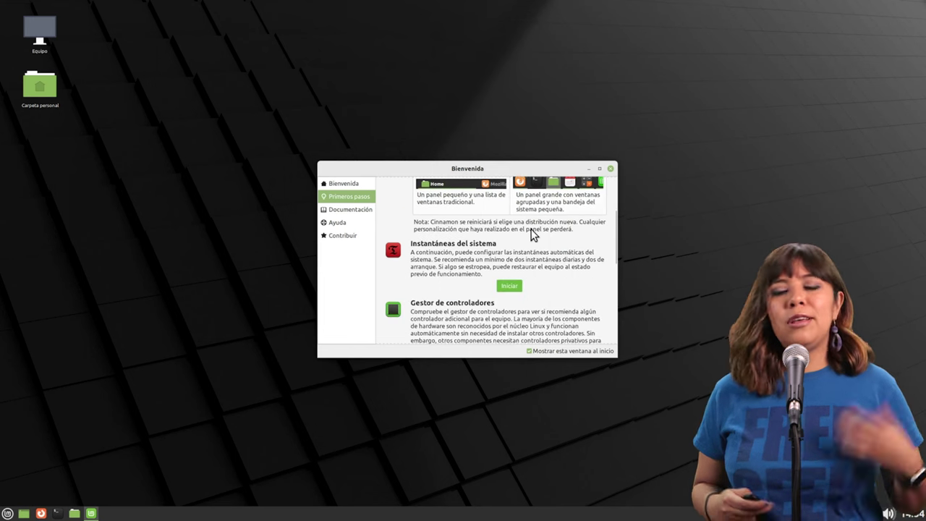
scroll(538, 253, down, 1)
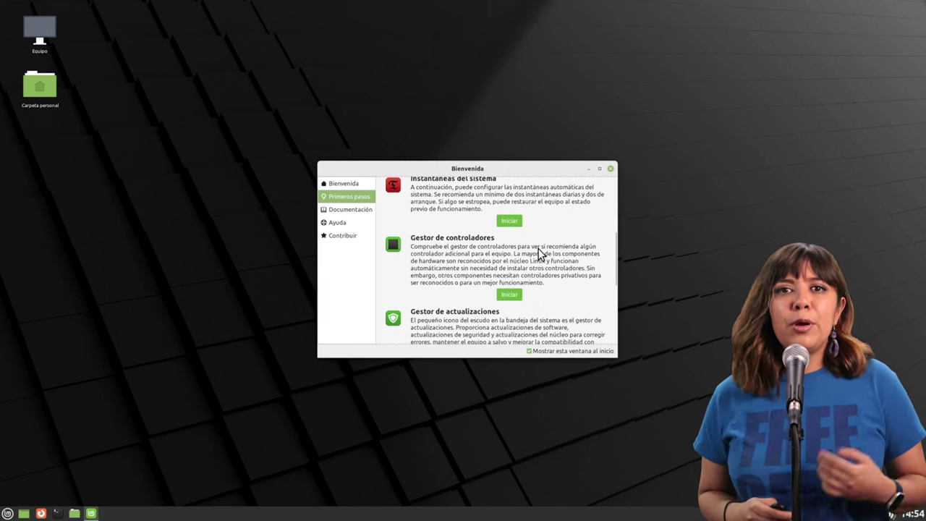
scroll(539, 252, up, 1)
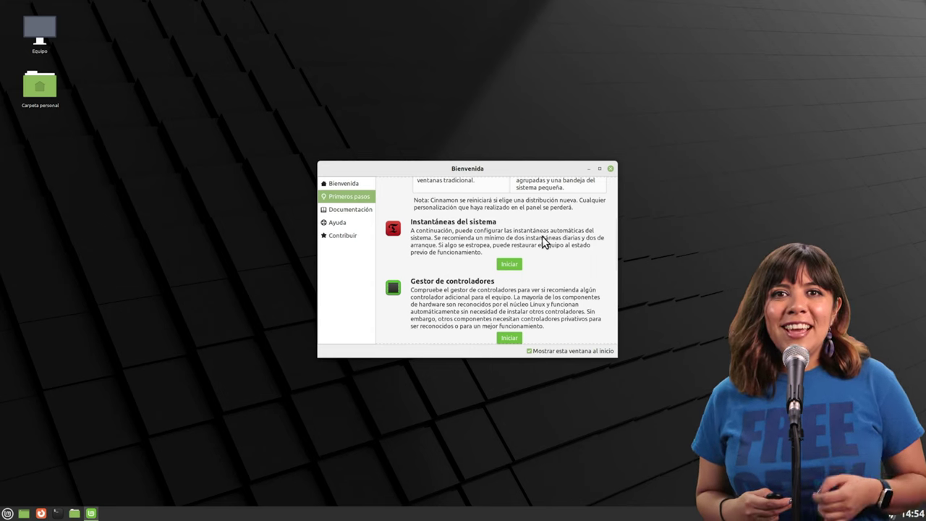
scroll(542, 235, down, 1)
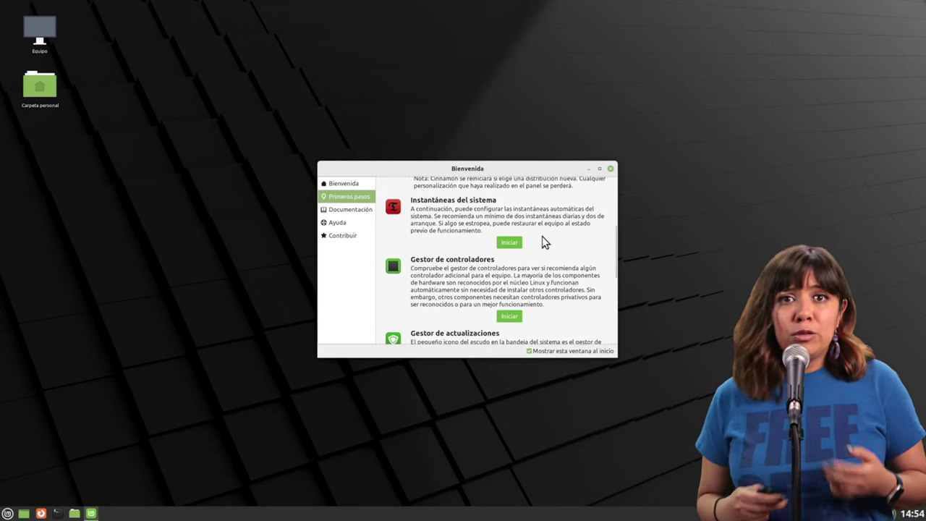
scroll(542, 236, down, 1)
scroll(542, 236, up, 3)
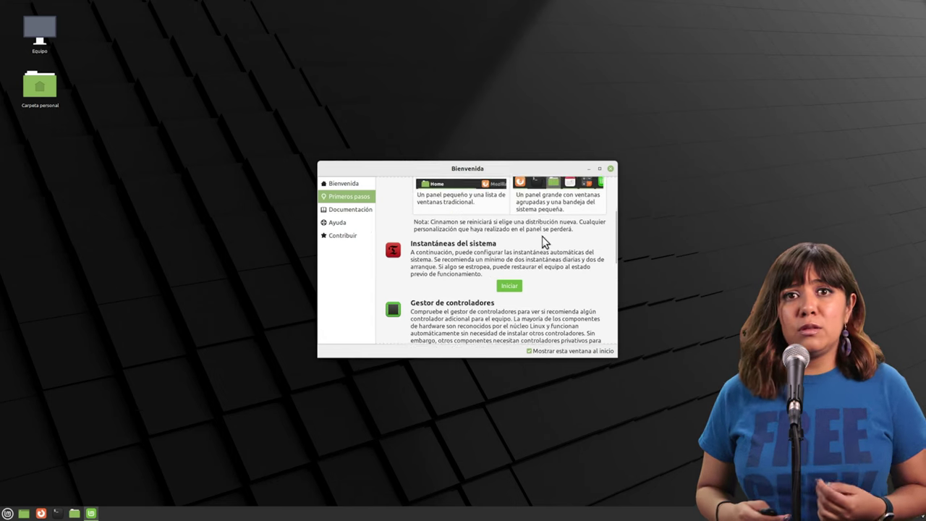
scroll(542, 236, up, 1)
scroll(542, 236, down, 3)
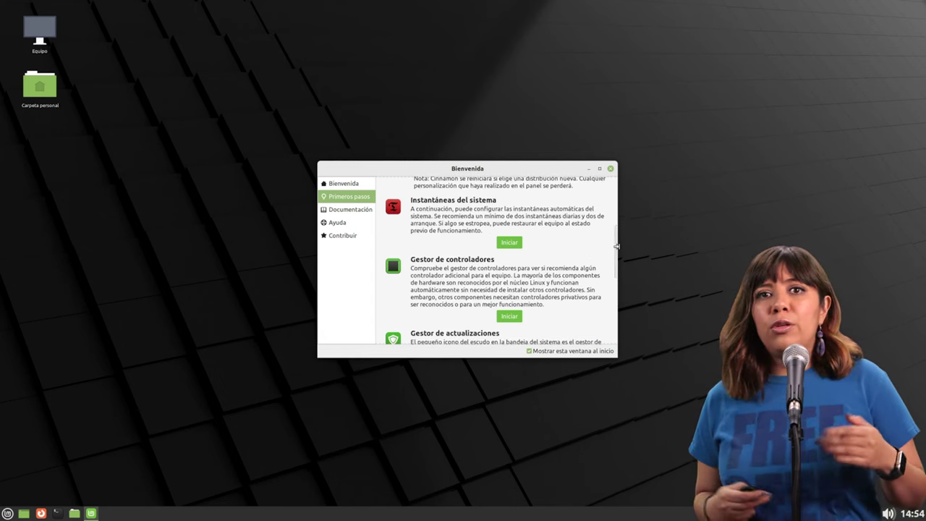
drag(615, 253, 617, 212)
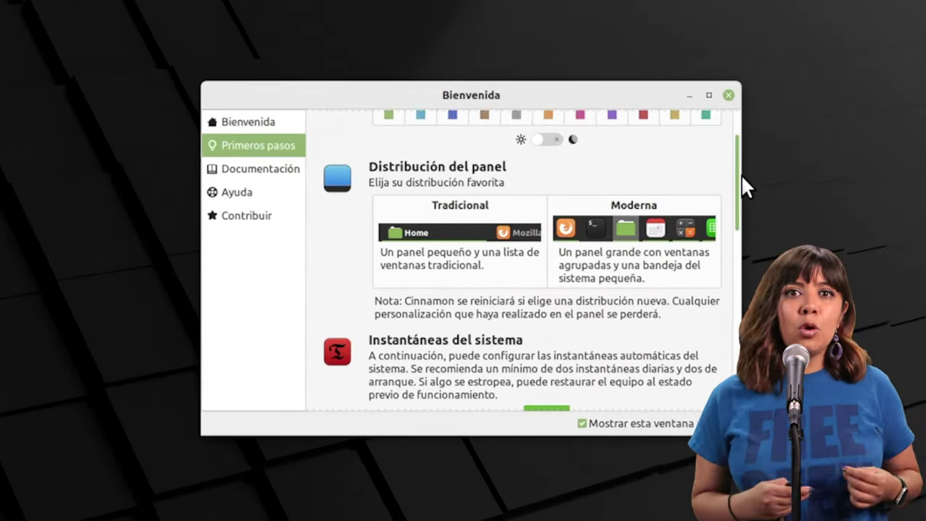
drag(743, 176, 742, 180)
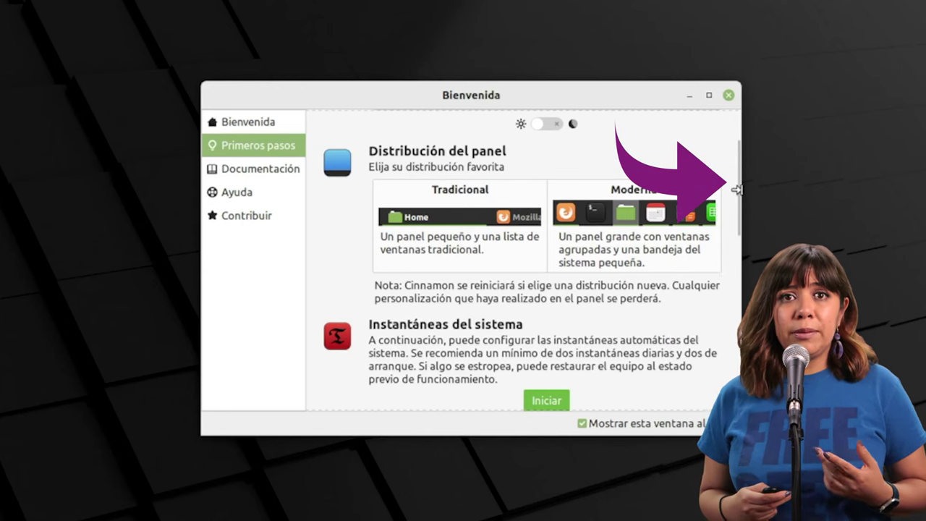
drag(737, 189, 713, 151)
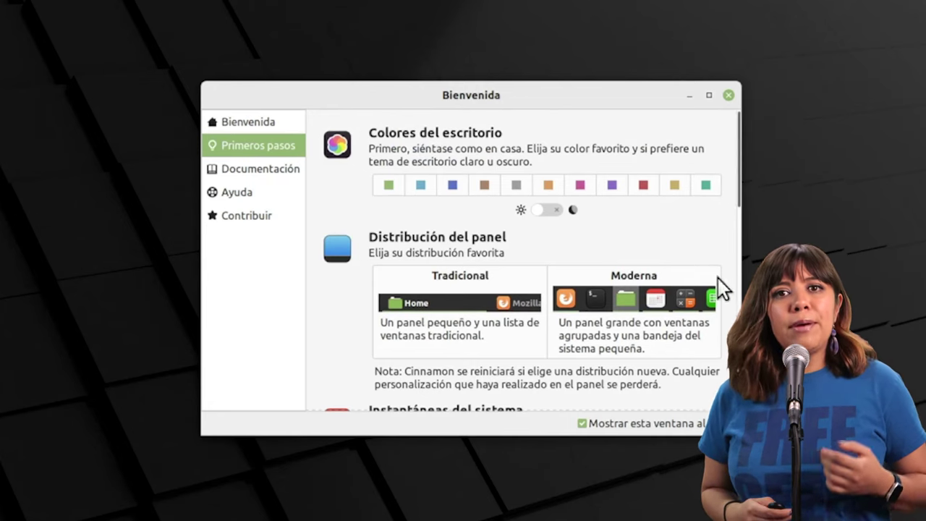
scroll(696, 362, down, 5)
scroll(694, 355, down, 2)
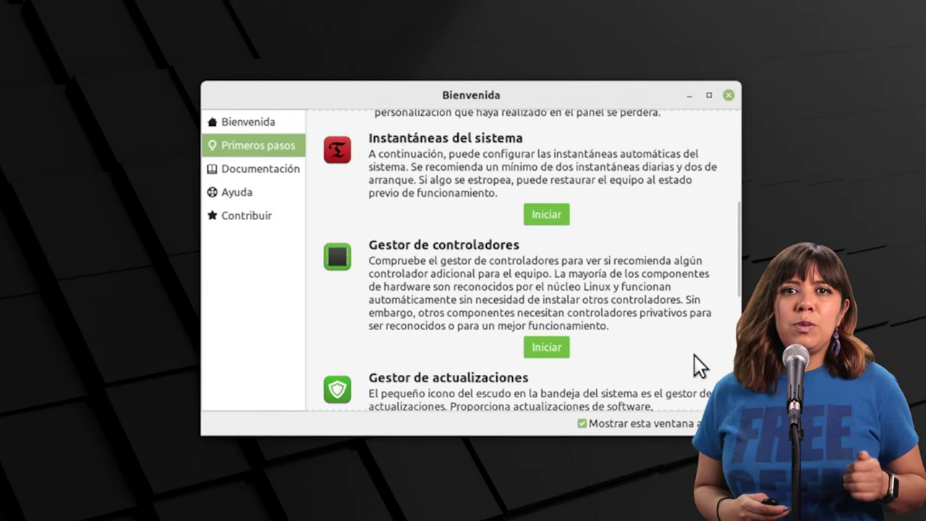
scroll(694, 351, down, 2)
scroll(694, 351, down, 2)
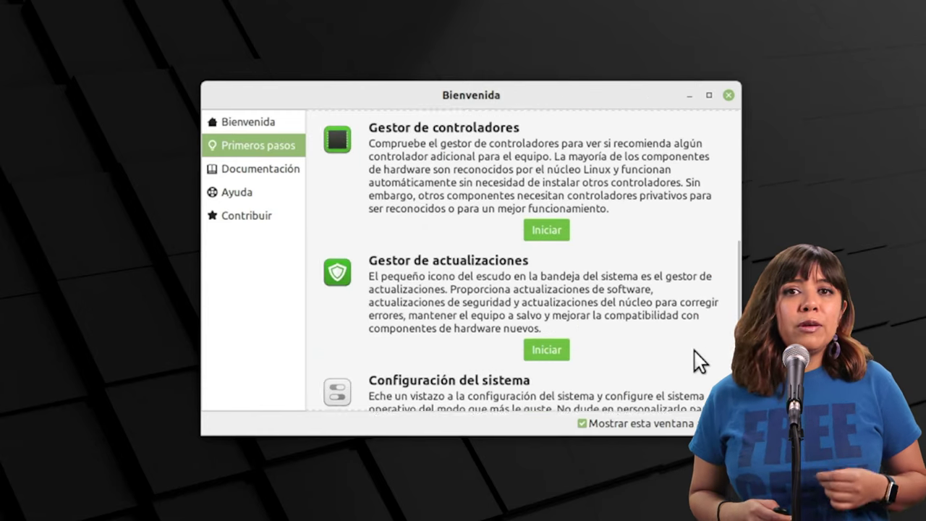
scroll(695, 351, down, 3)
scroll(695, 351, down, 2)
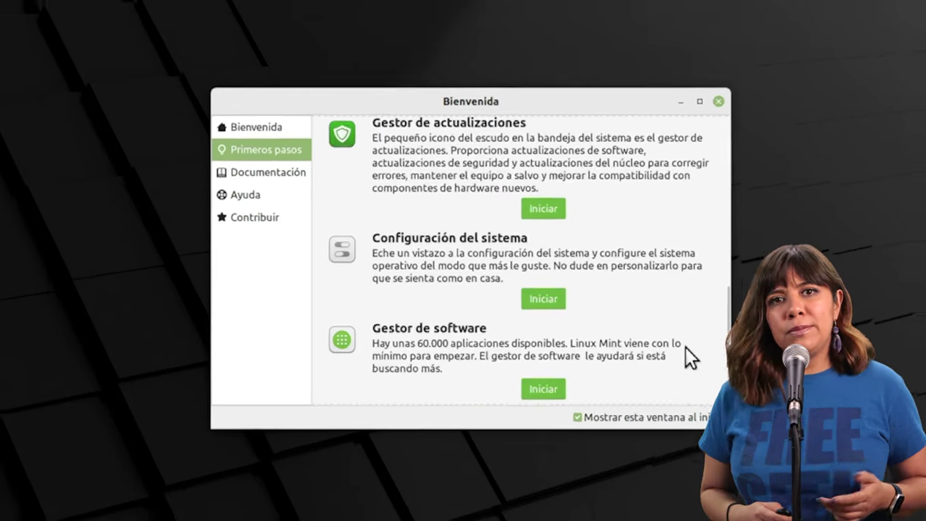
scroll(685, 347, up, 2)
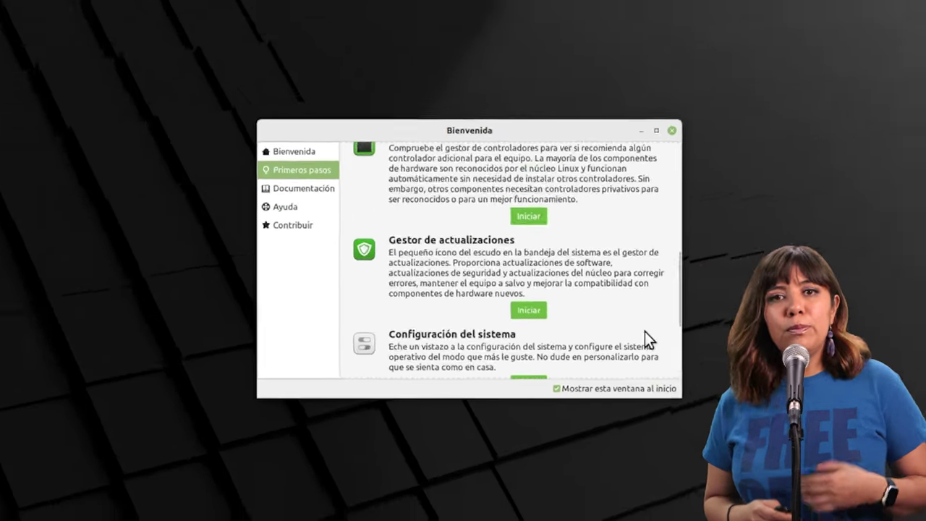
scroll(686, 354, up, 2)
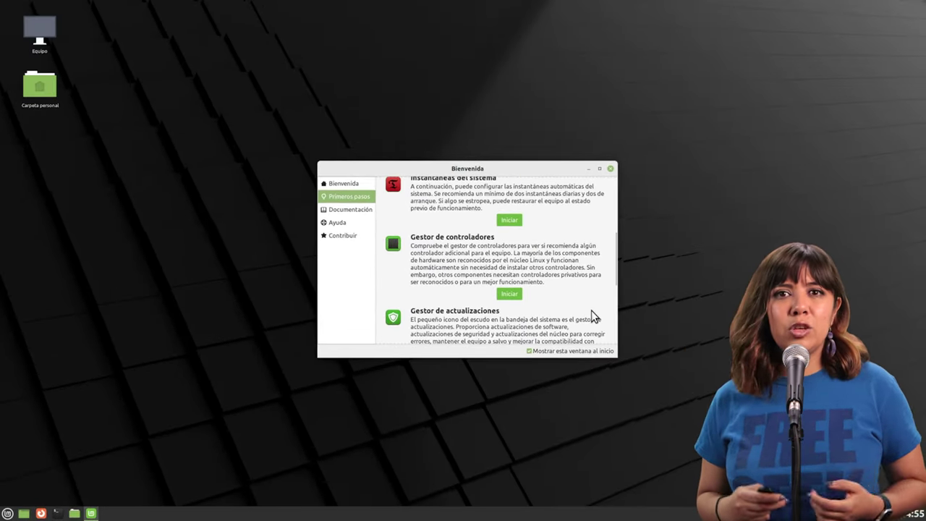
scroll(591, 312, up, 1)
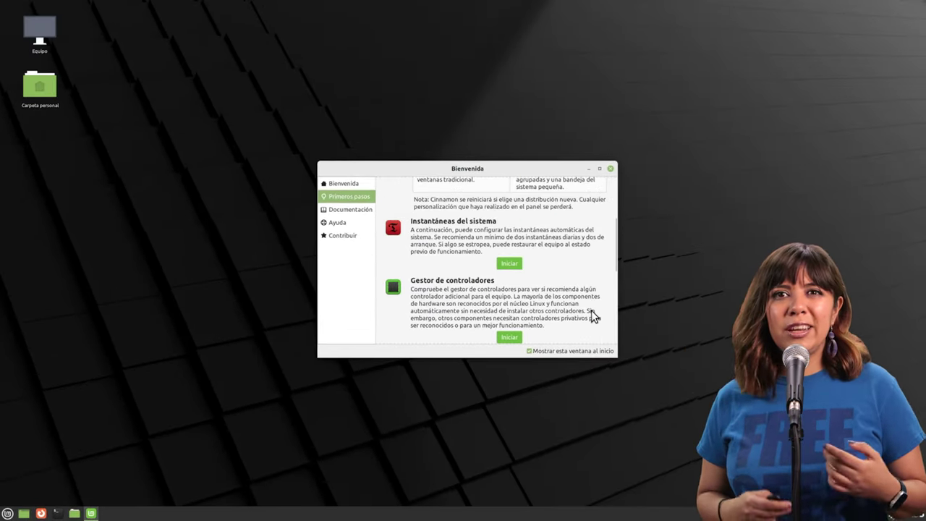
scroll(591, 312, up, 3)
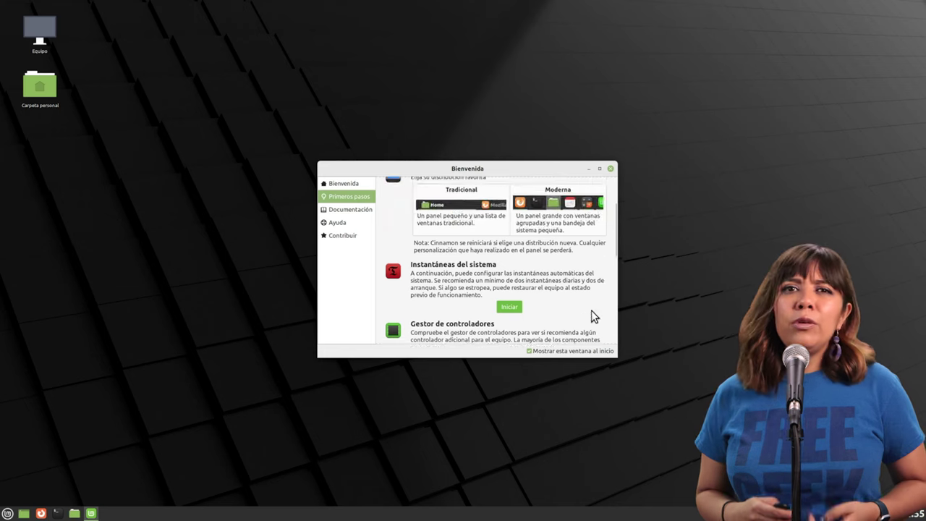
scroll(591, 315, down, 2)
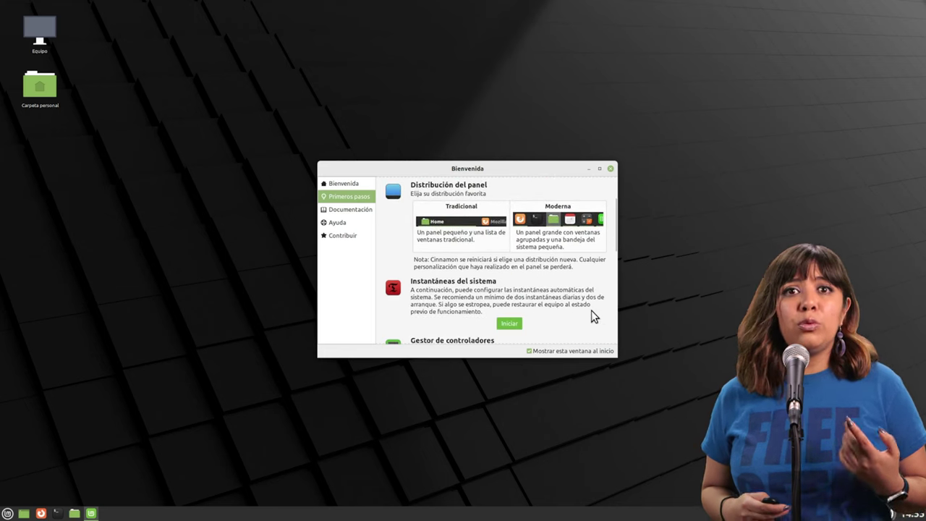
scroll(591, 314, up, 1)
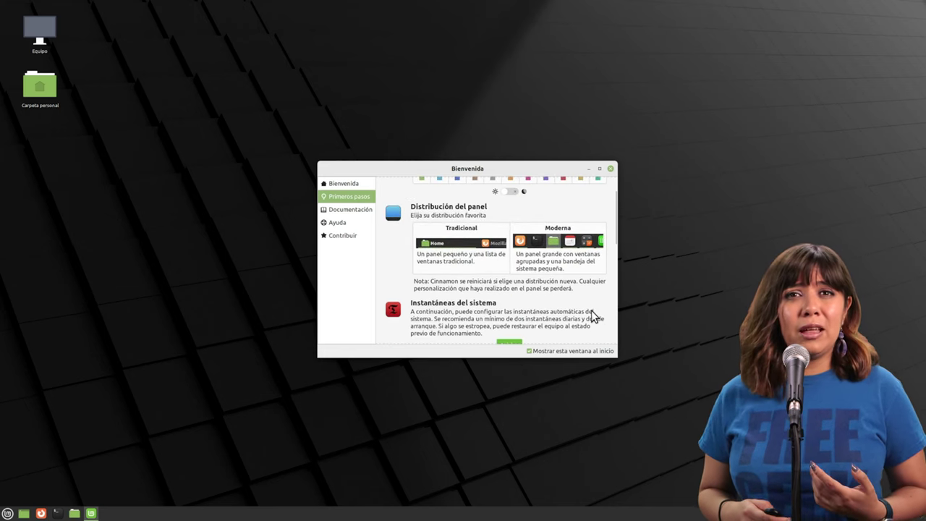
scroll(591, 315, up, 1)
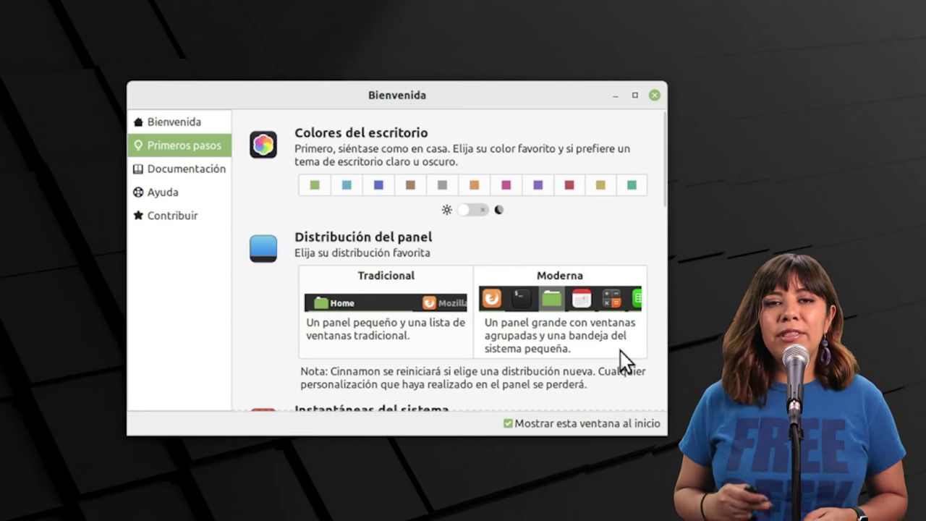
click(649, 97)
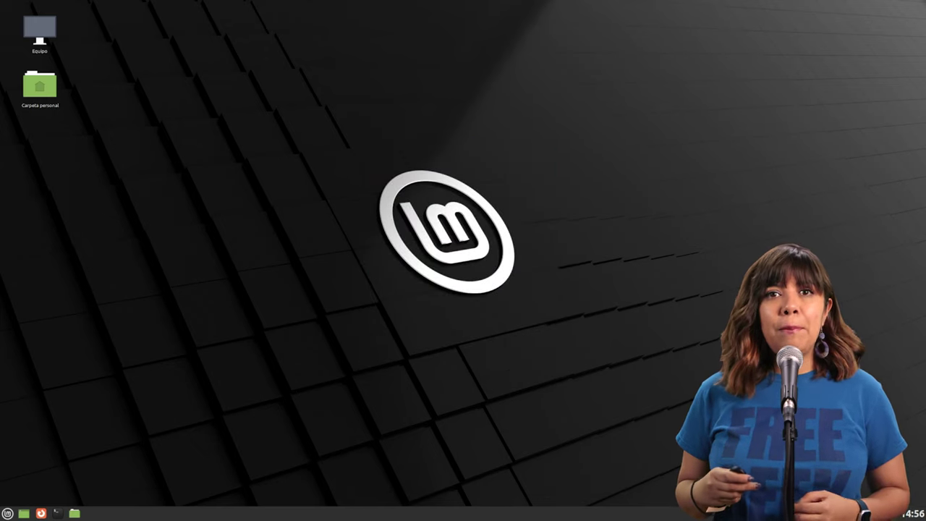
click(871, 515)
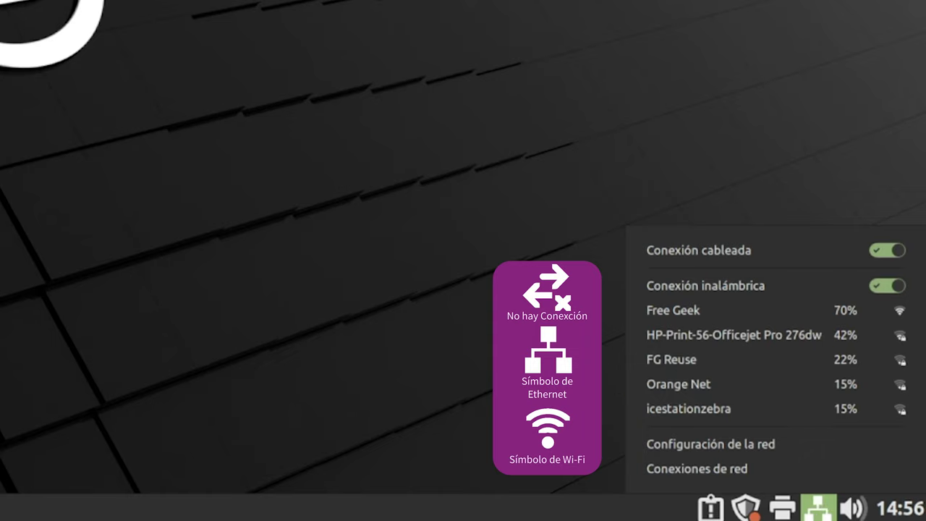
click(818, 508)
- Open the tray's network menu showing the wired connection and nearby wireless networks
click(816, 511)
click(815, 512)
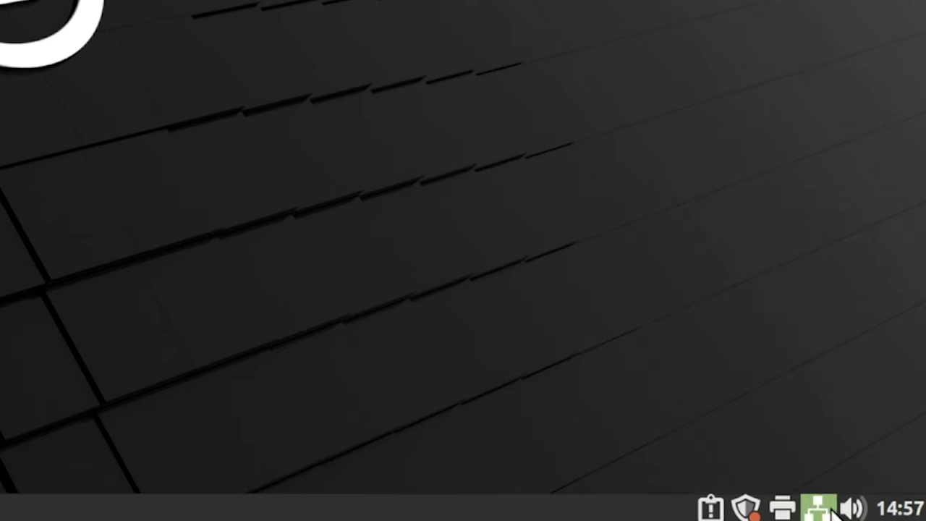
mouse_move(820, 511)
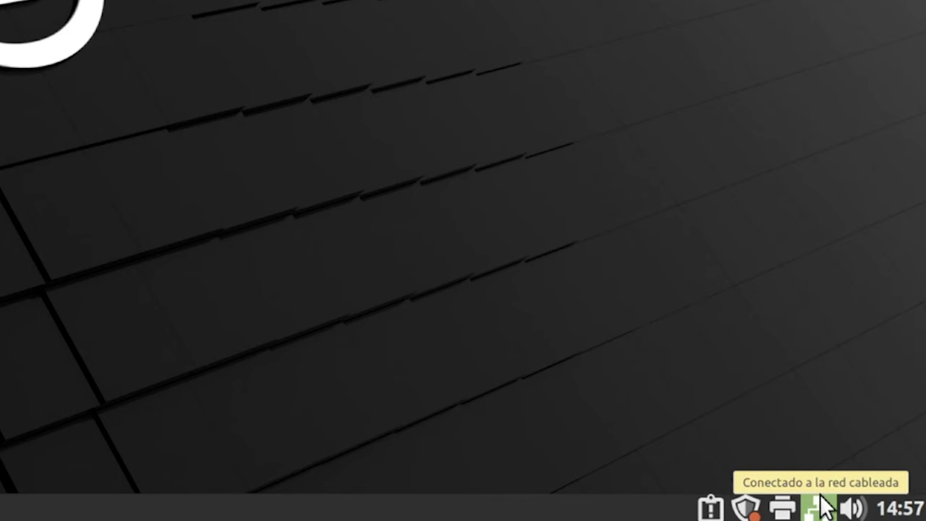
click(824, 508)
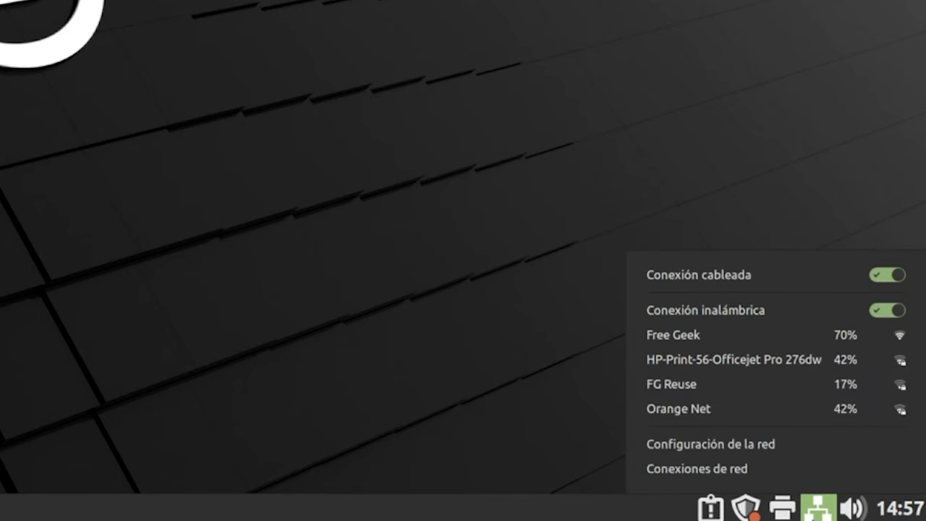
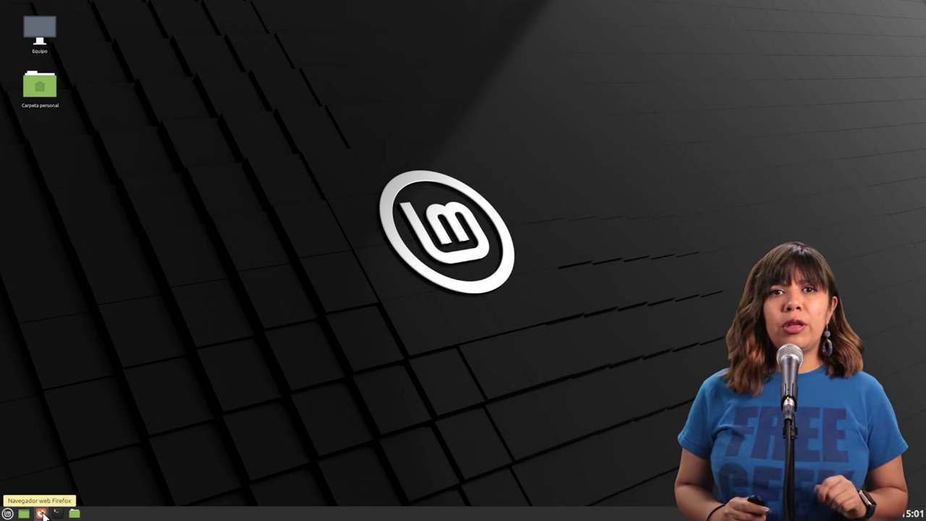
- Launch Firefox from the bottom panel and focus its address bar
click(42, 513)
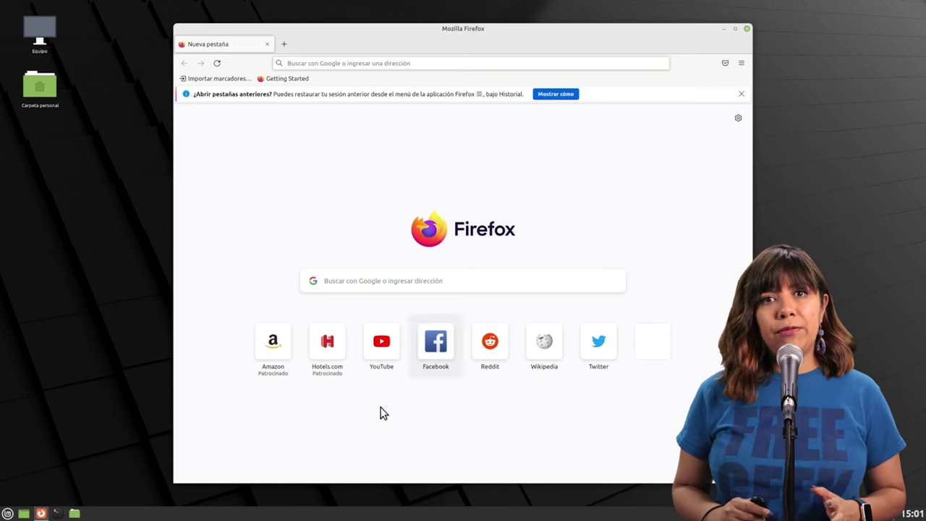
click(305, 64)
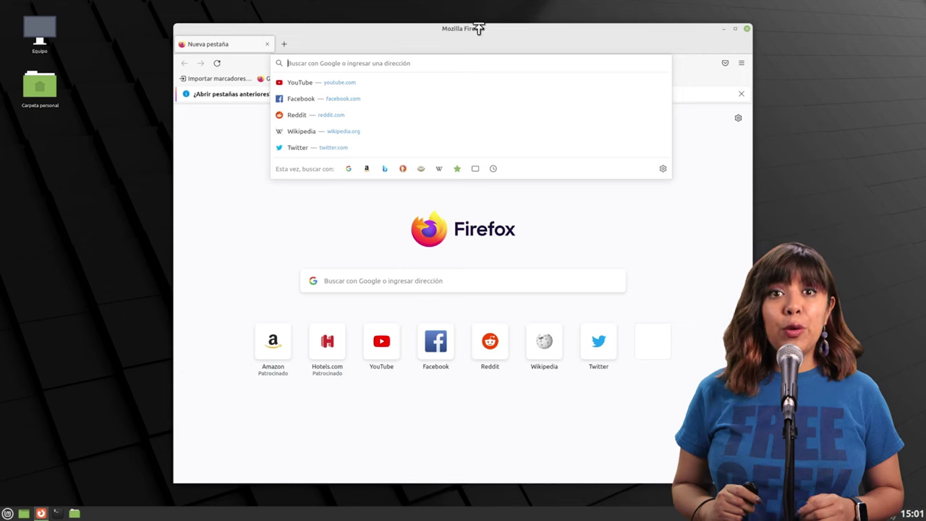
- Enter freegeek.org in the address bar to load the Free Geek homepage
click(488, 45)
click(467, 63)
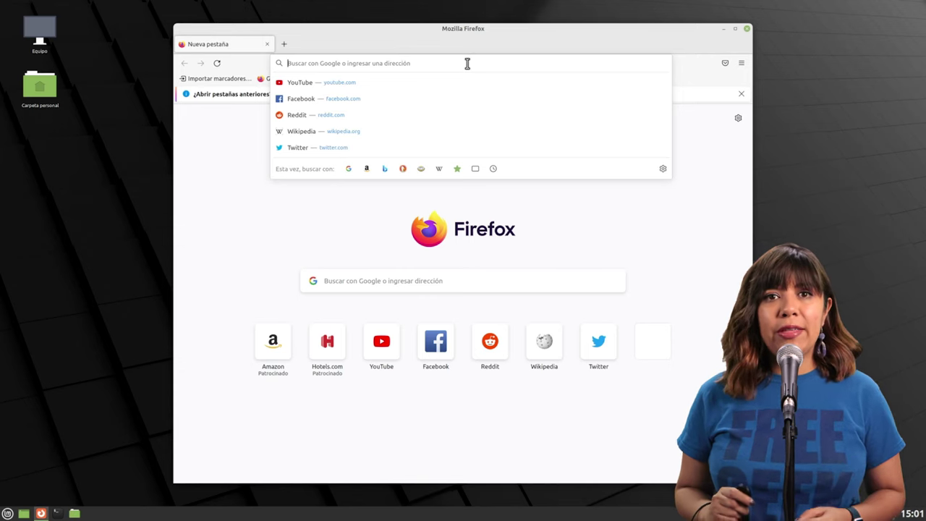
click(410, 44)
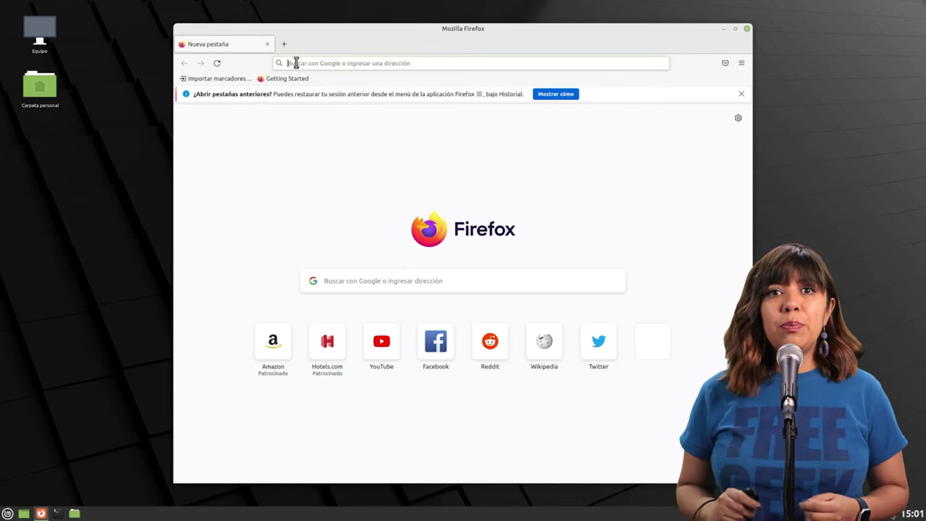
click(296, 63)
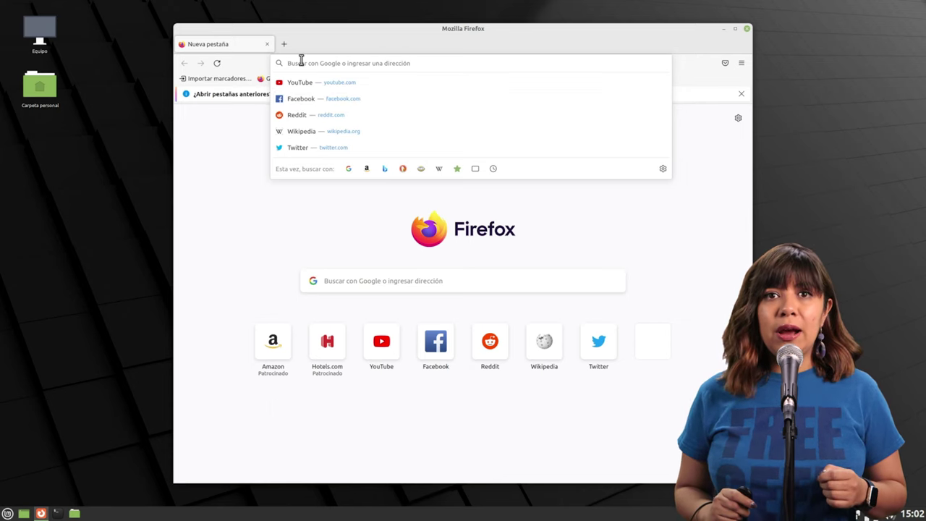
text(linux)
key(BackSpace)
key(BackSpace)
key(BackSpace)
key(BackSpace)
key(BackSpace)
text(mo)
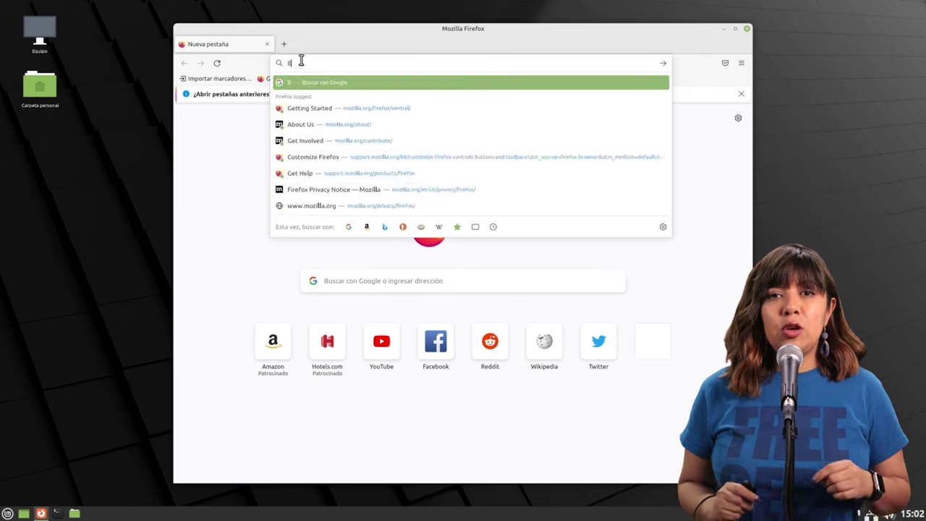
key(BackSpace)
key(BackSpace)
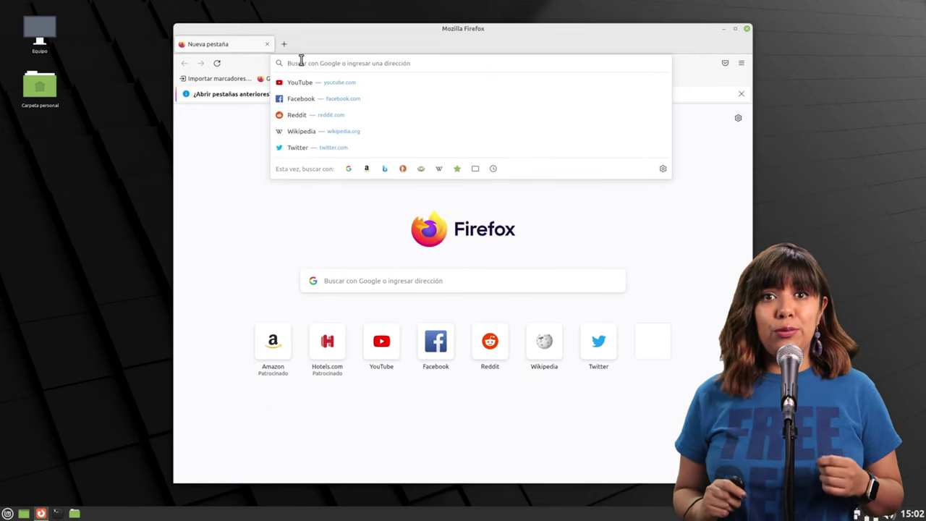
text(free)
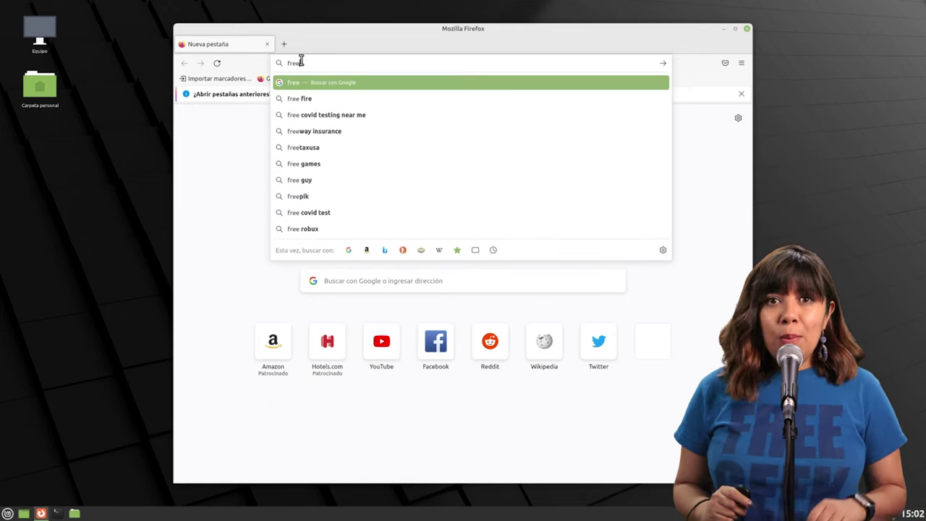
text(geek.org)
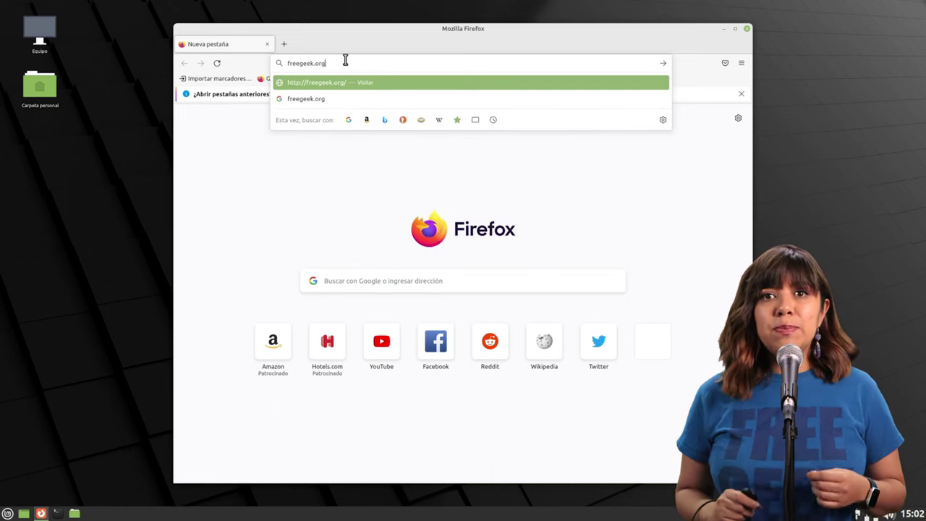
key(Return)
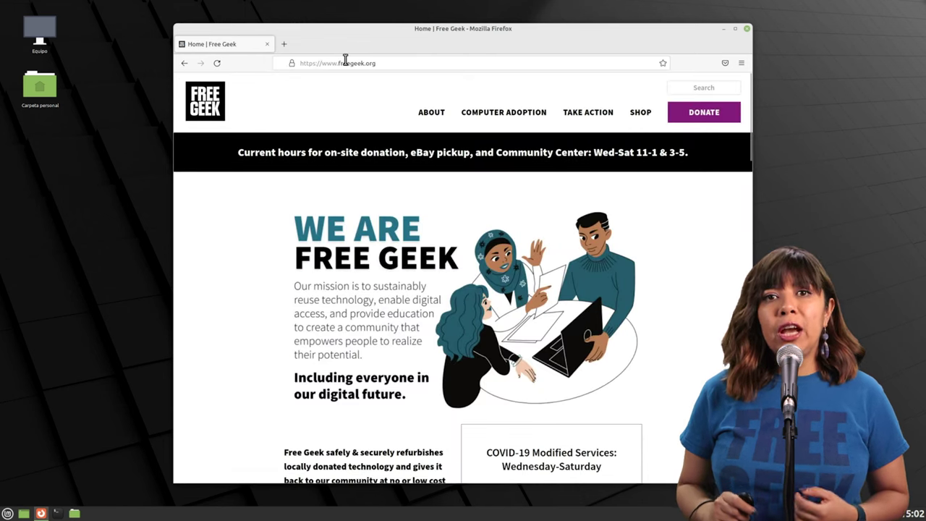
scroll(475, 300, down, 4)
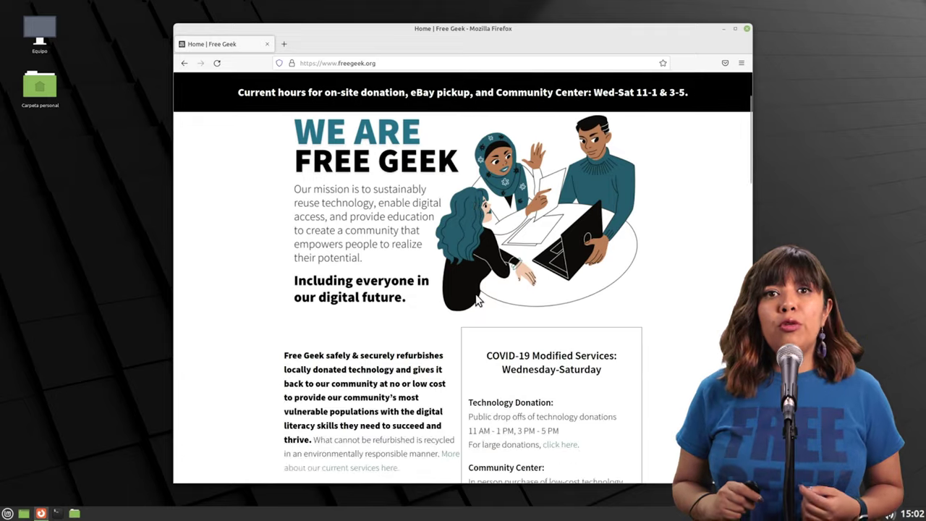
scroll(476, 299, up, 4)
scroll(462, 309, down, 3)
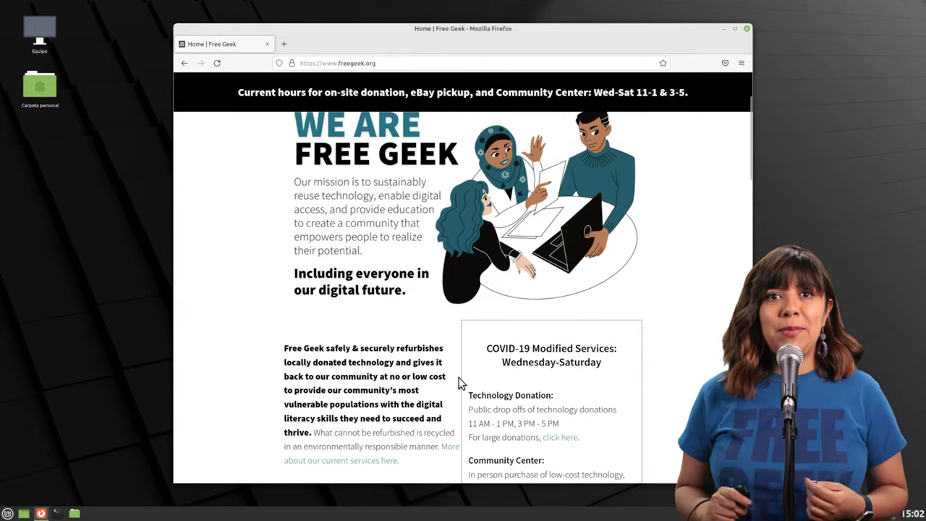
scroll(463, 362, down, 8)
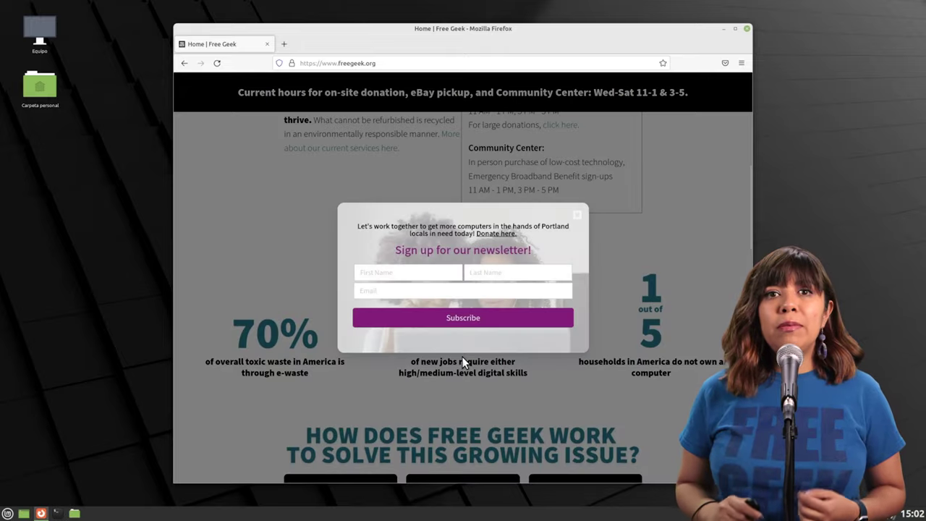
scroll(463, 358, down, 3)
scroll(463, 358, up, 6)
scroll(463, 356, up, 8)
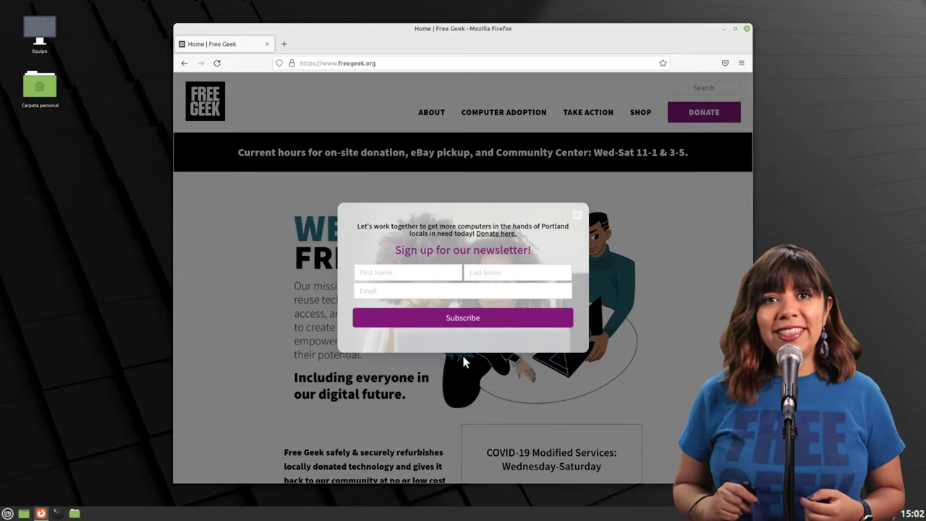
click(575, 217)
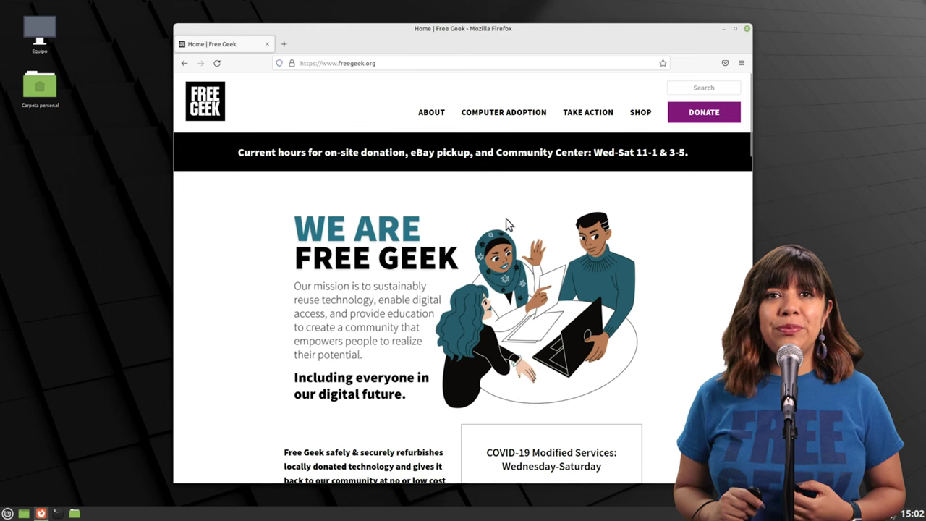
scroll(511, 215, down, 1)
scroll(511, 217, down, 3)
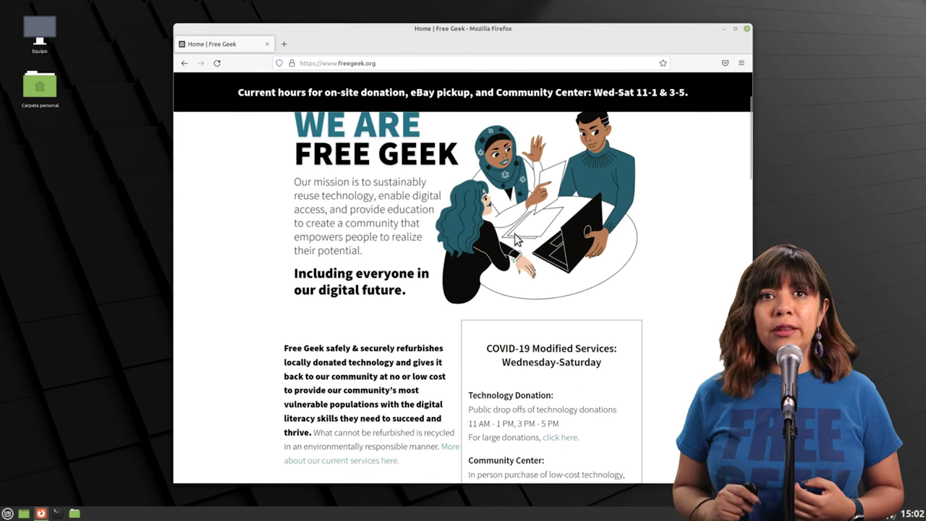
scroll(516, 239, up, 3)
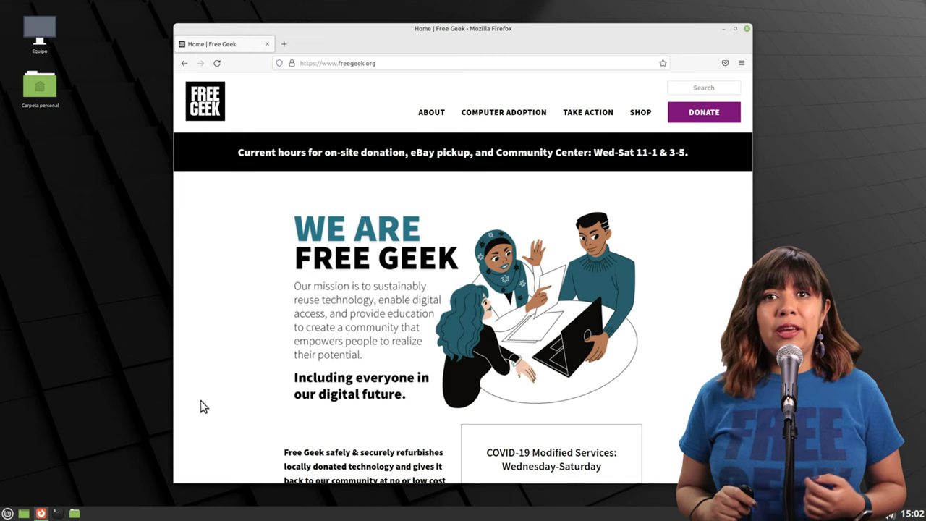
- Go to YouTube, search 'free geek mothership', open the FreeGeekMothership channel and pause its video
click(395, 64)
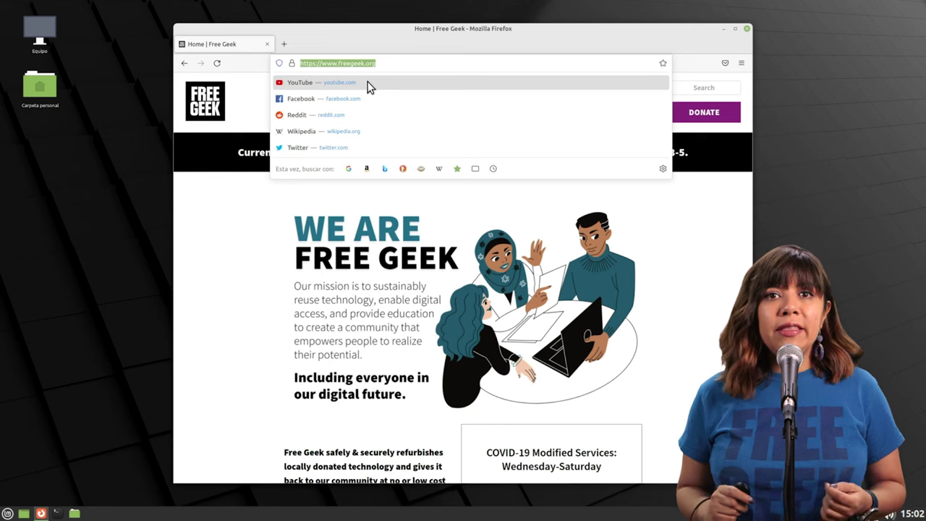
click(367, 84)
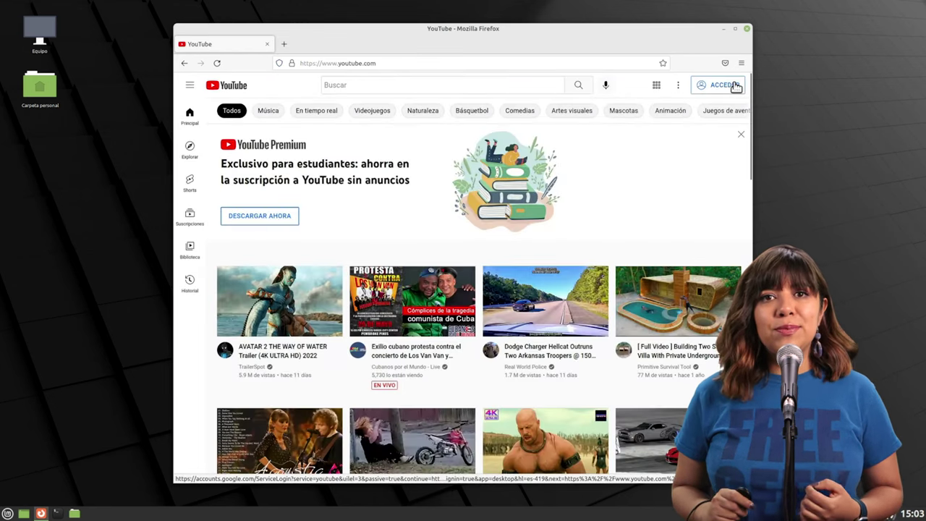
click(468, 89)
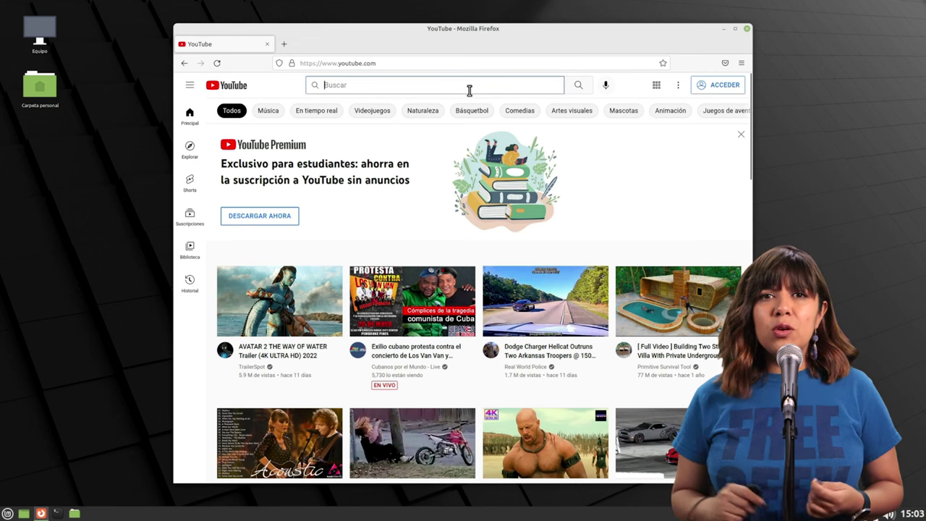
text(free g)
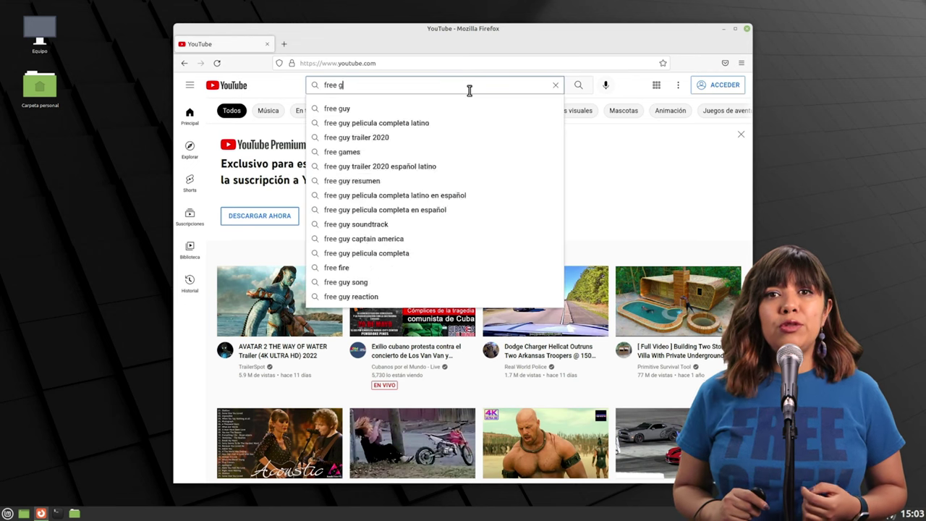
text(eek)
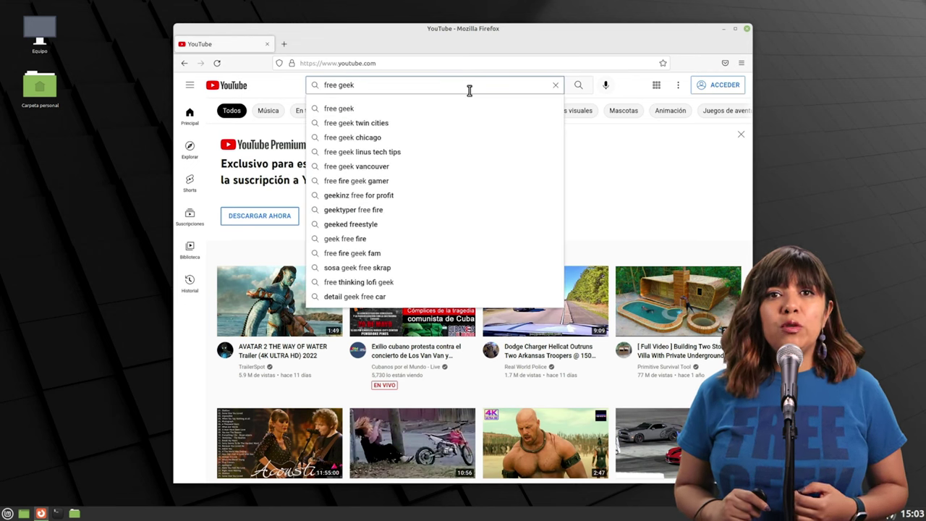
text( mo)
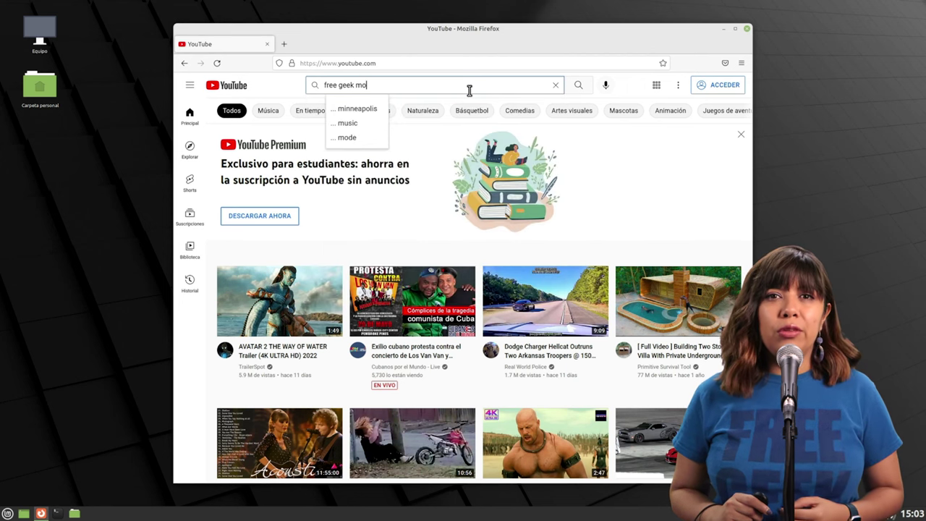
text(thership)
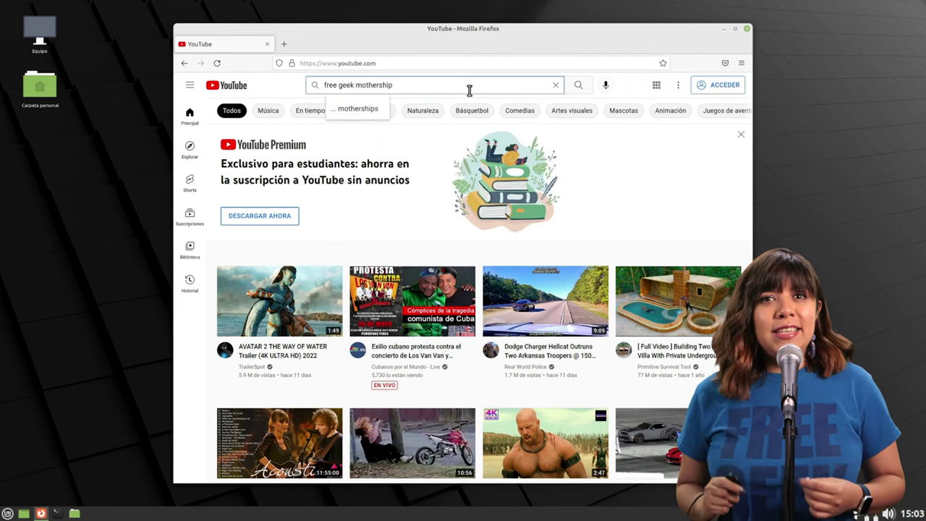
key(Return)
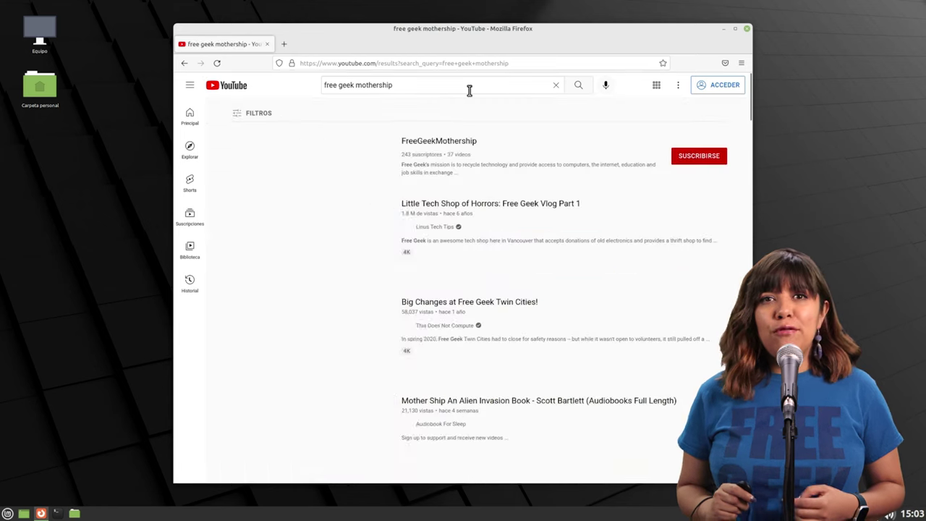
click(309, 154)
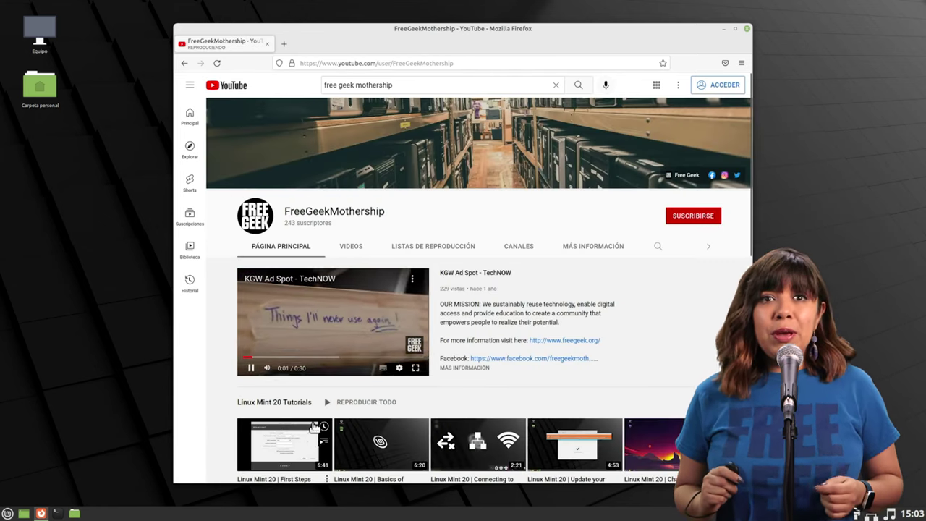
click(253, 368)
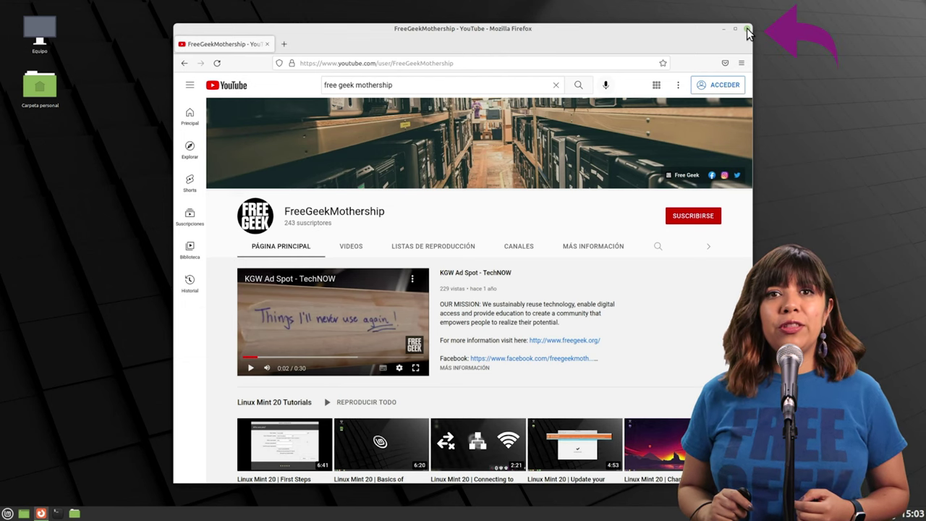
- Close Firefox, launch Update Manager from the tray shield, read its welcome page and dismiss it
click(747, 29)
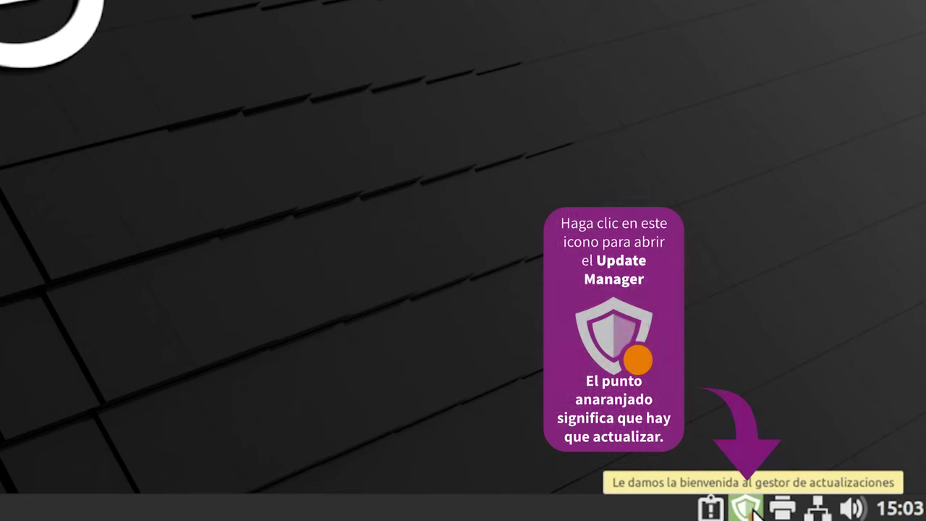
click(753, 511)
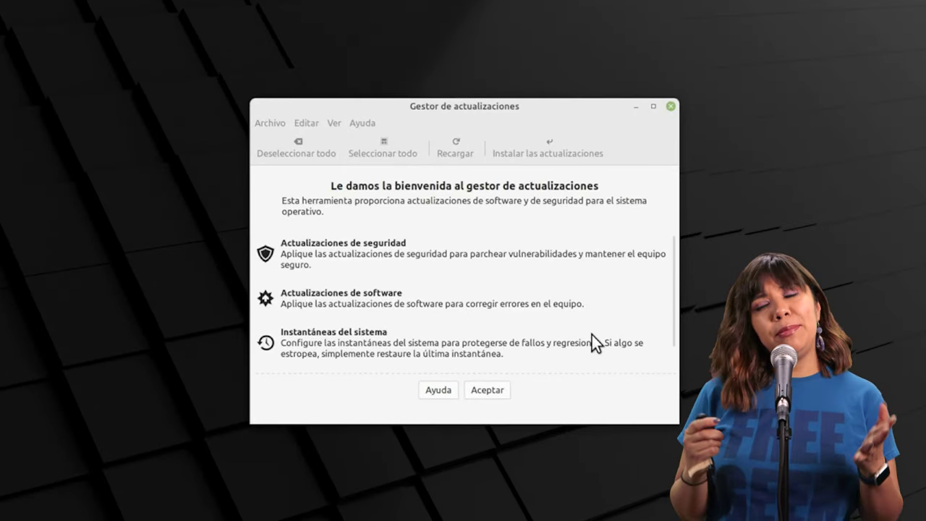
scroll(603, 263, down, 2)
scroll(603, 263, up, 2)
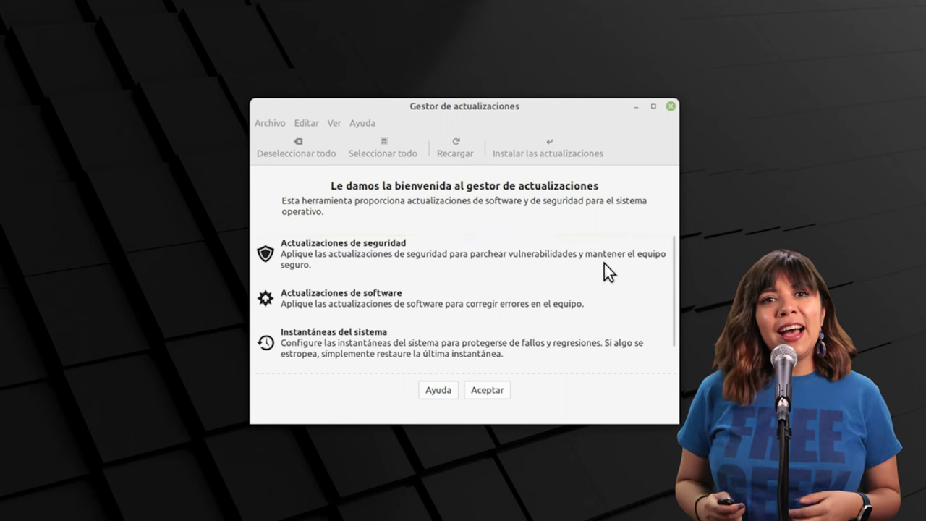
scroll(593, 259, down, 2)
scroll(592, 259, up, 2)
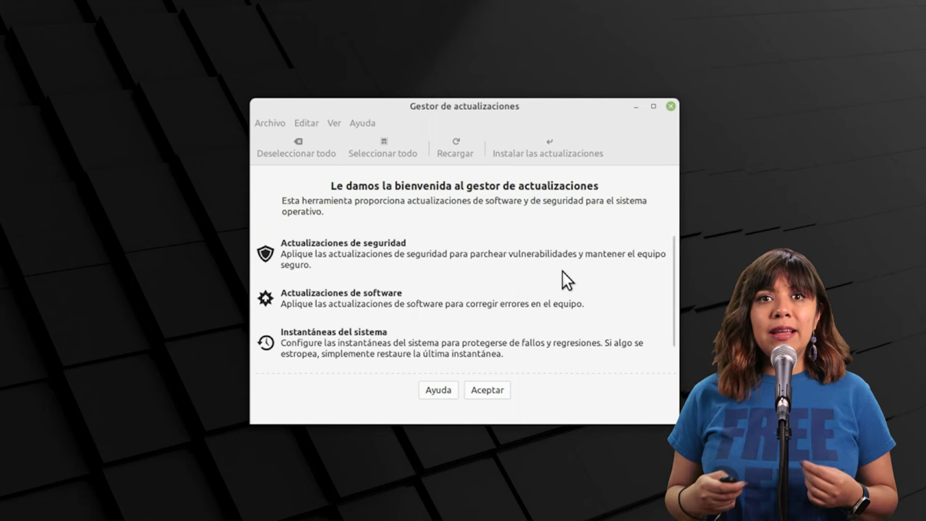
scroll(551, 275, down, 2)
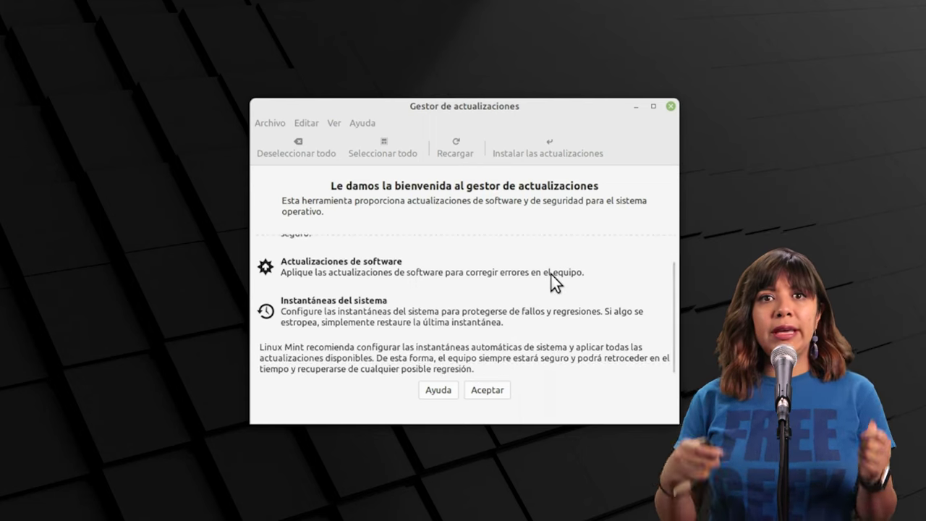
scroll(552, 274, up, 1)
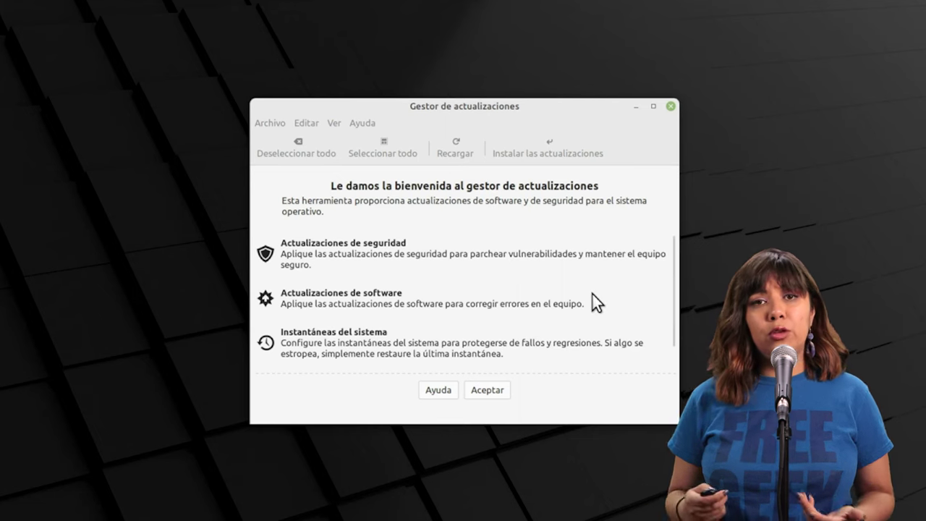
click(489, 389)
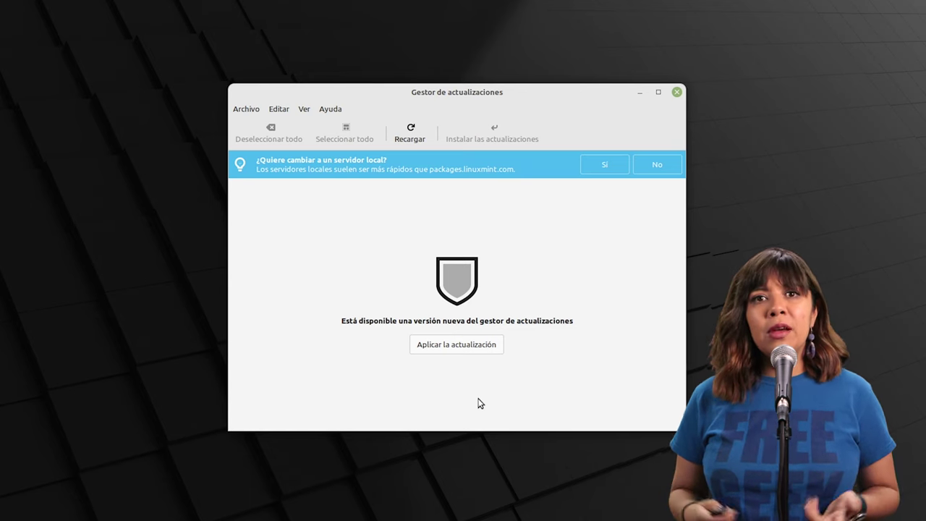
- Start installing the new Update Manager version via 'Aplicar la actualización'
click(457, 345)
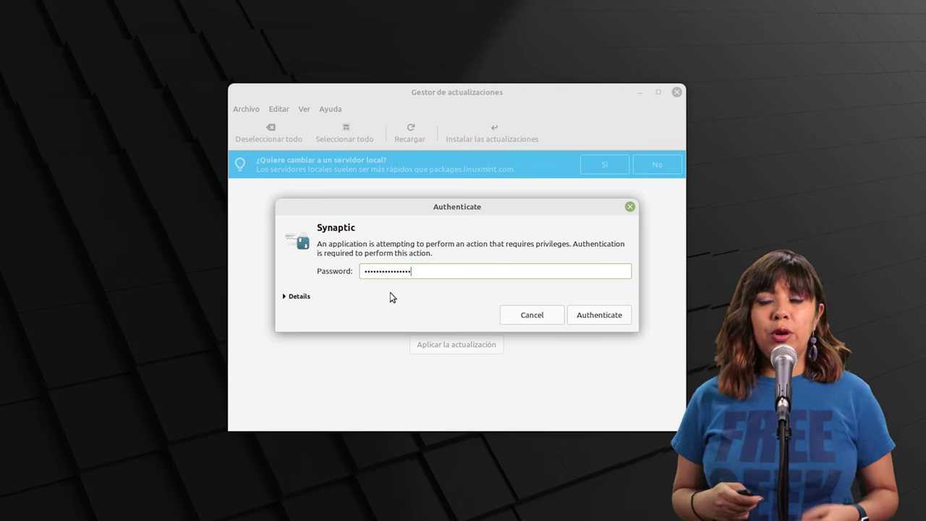
- Authenticate the self-update, then accept switching to a local server and authenticate again
text(•••)
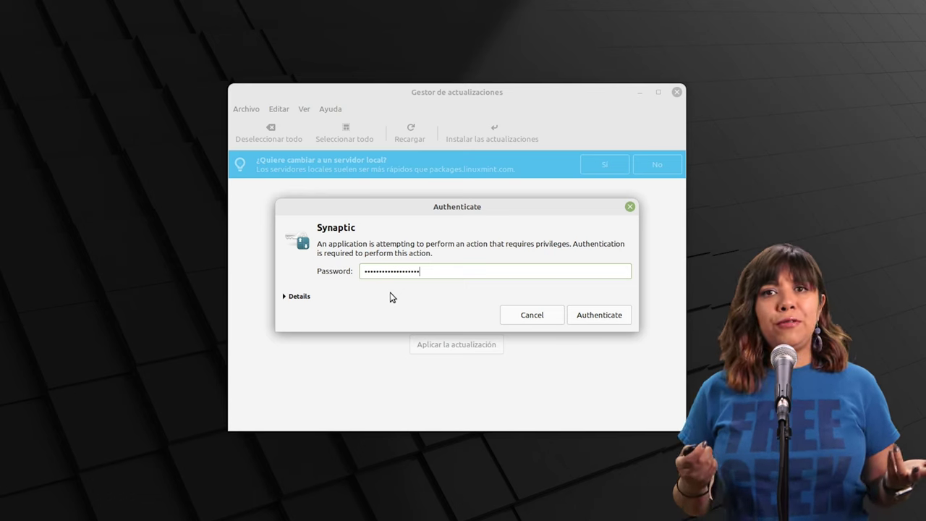
text(•)
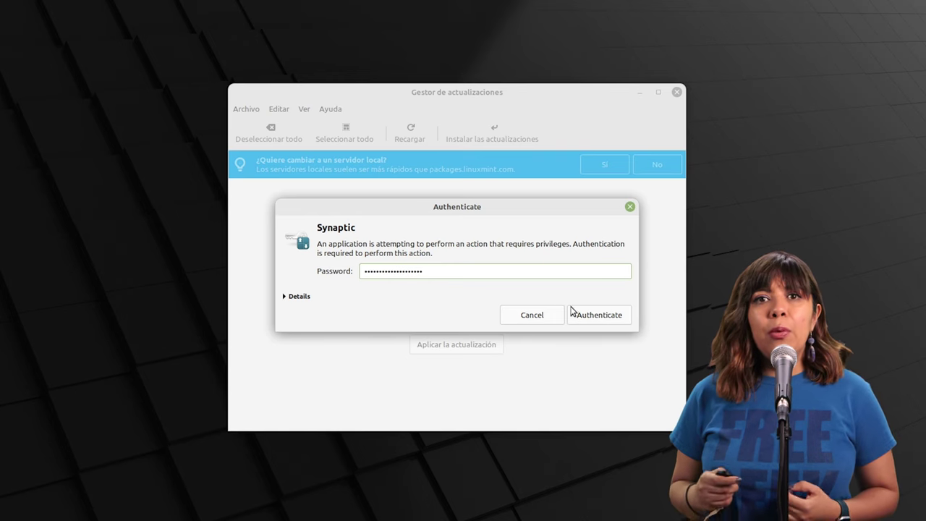
click(599, 316)
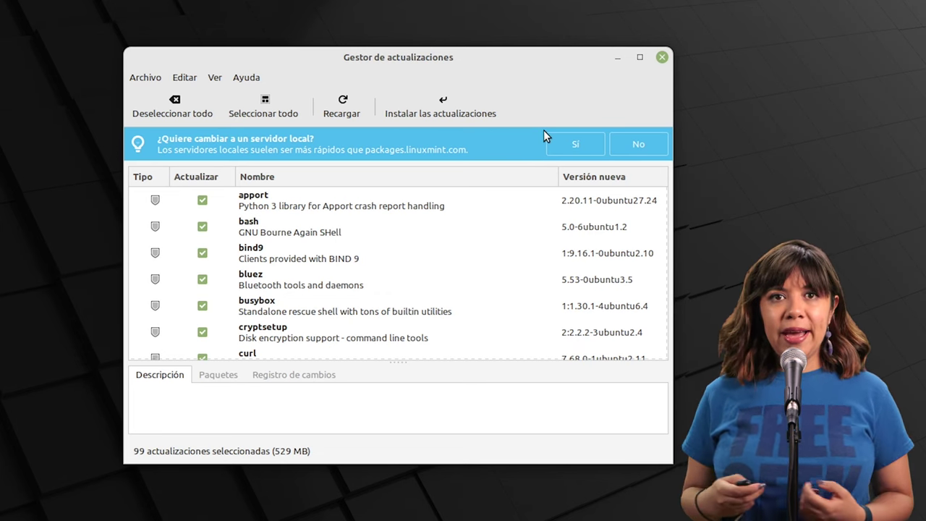
click(578, 148)
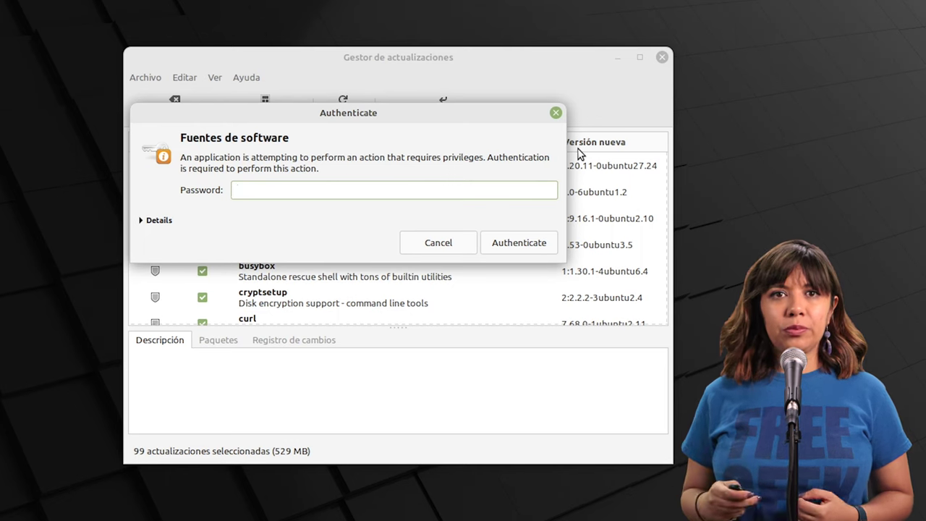
text(••••••••)
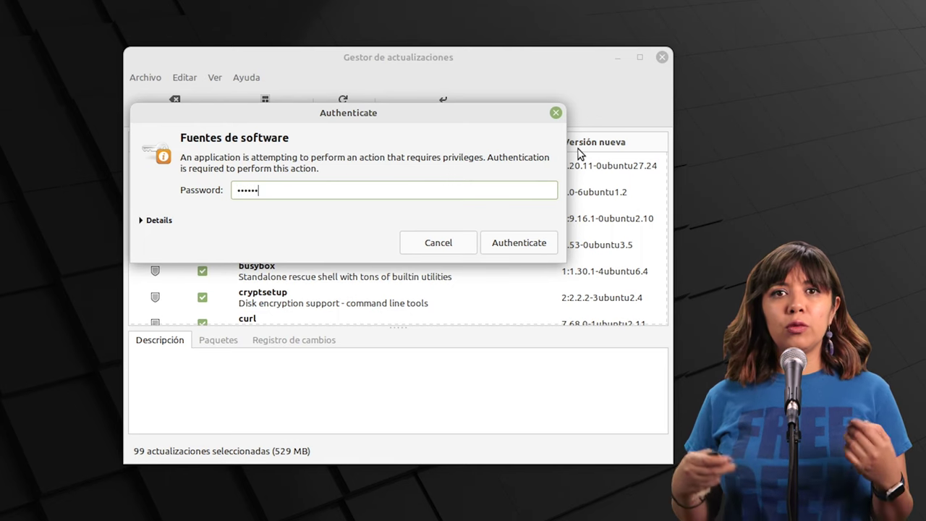
text(••••••••)
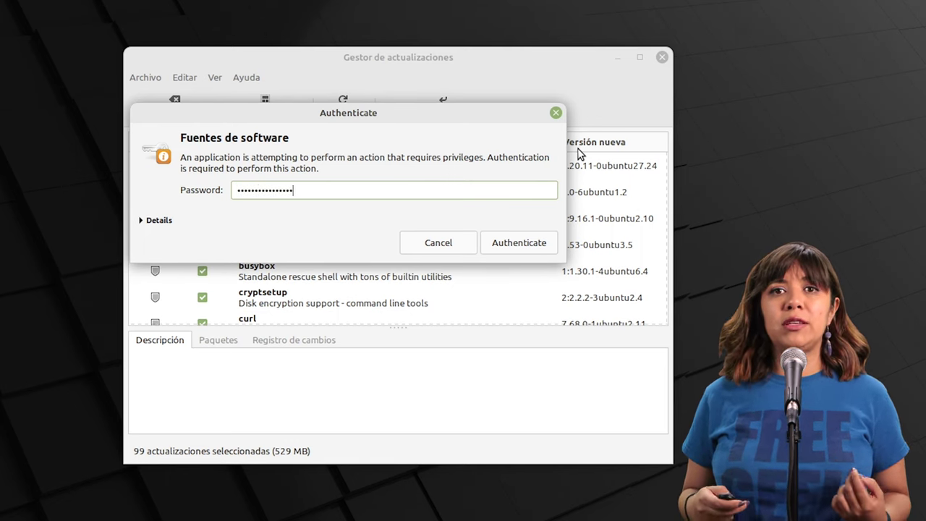
text(•••)
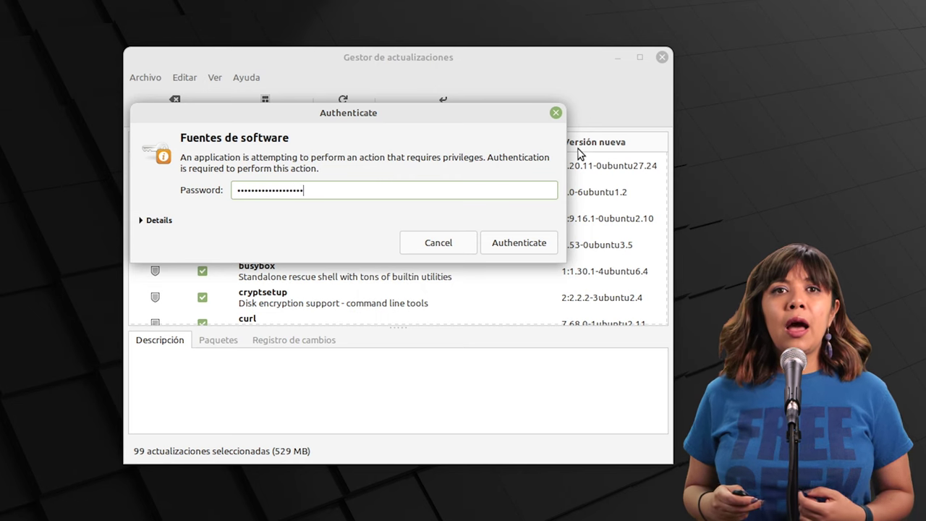
key(Return)
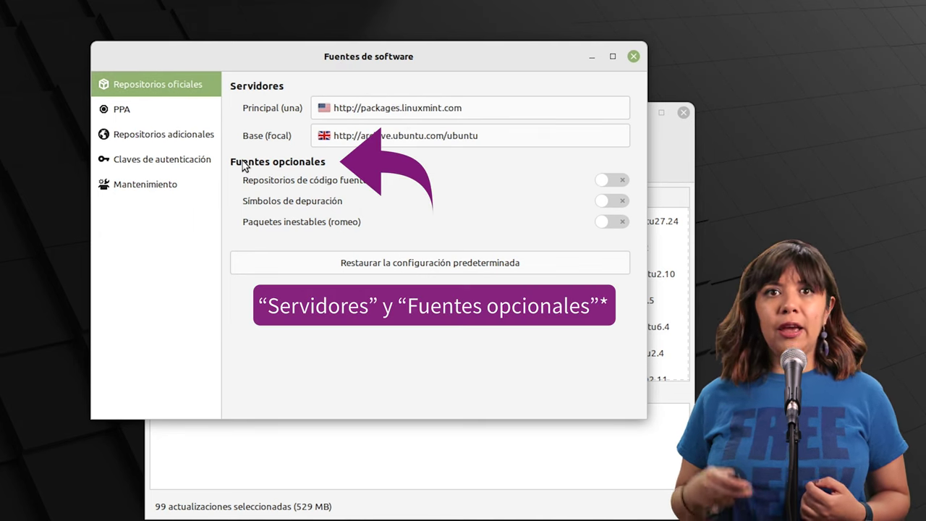
- Open the 'Seleccione un servidor' mirror list from the Principal server field
click(503, 111)
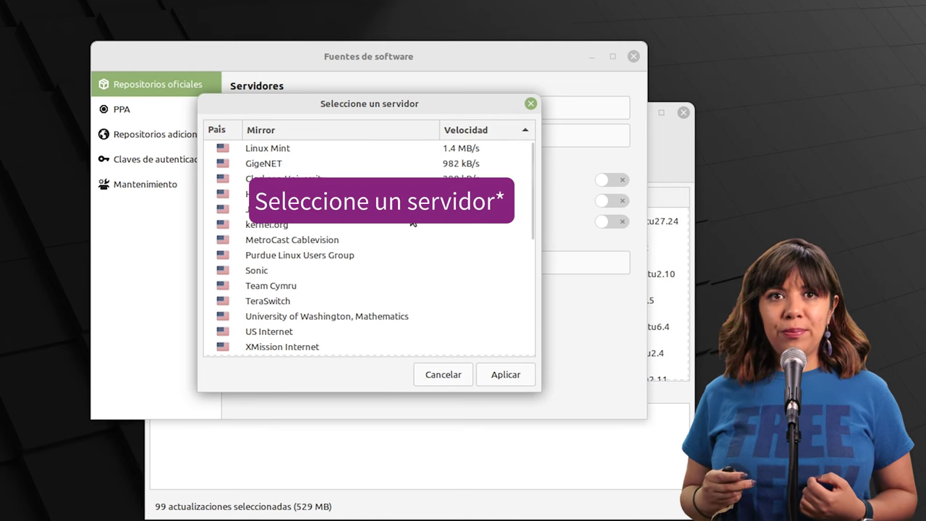
- Scroll the mirror list while the speed test ranks Sonic fastest at 1.8 MB/s
scroll(411, 222, down, 2)
scroll(411, 221, down, 3)
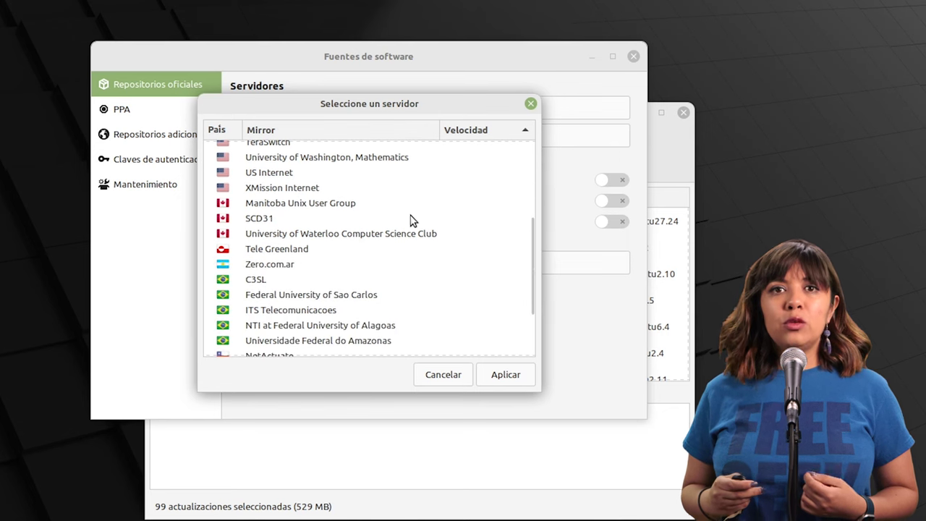
scroll(416, 224, down, 2)
scroll(424, 228, down, 1)
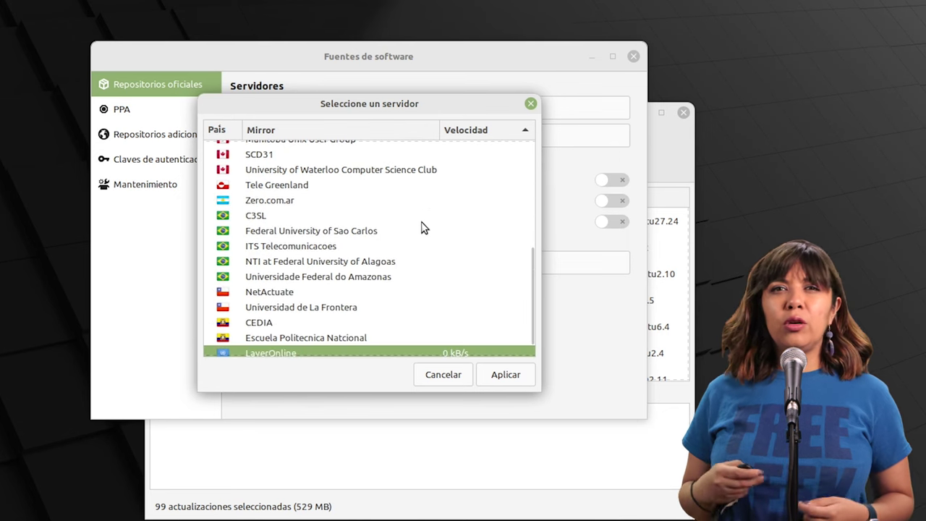
scroll(422, 226, up, 3)
scroll(424, 227, up, 5)
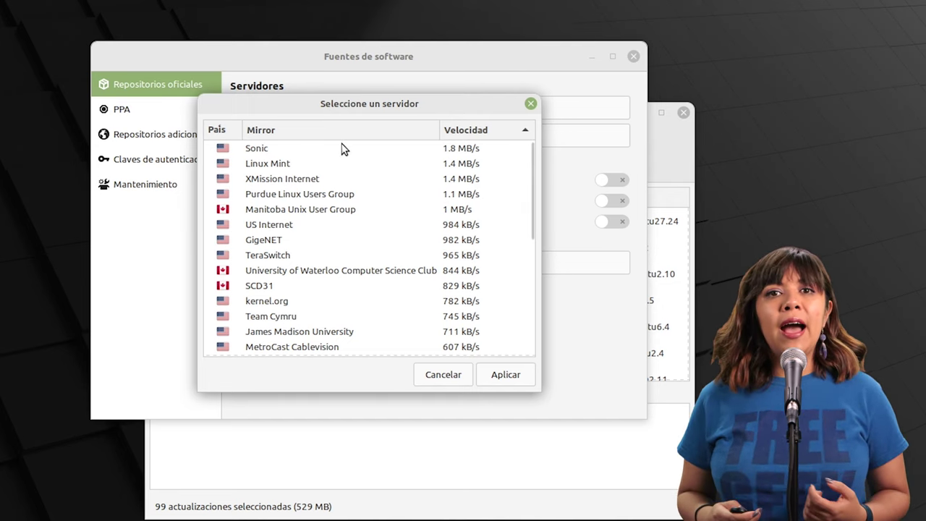
- Select the Sonic mirror (mirrors.sonic.net) and apply it as the main server
mouse_move(342, 149)
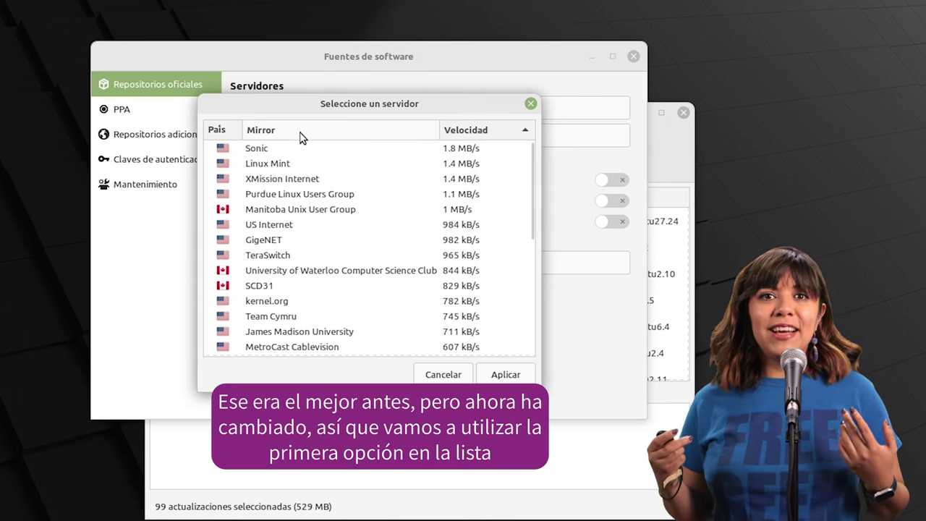
click(302, 149)
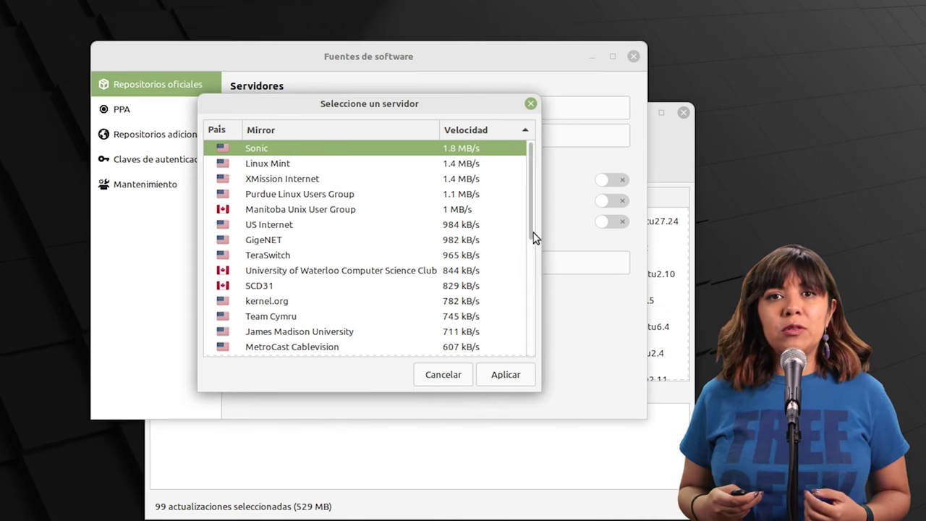
click(510, 376)
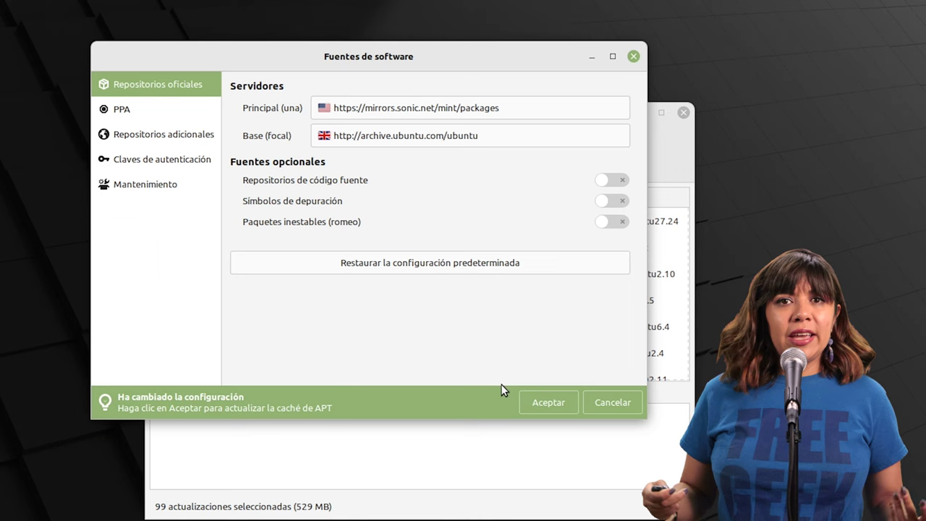
- Confirm the mirror change, refresh the package cache, and close Fuentes de software
click(534, 403)
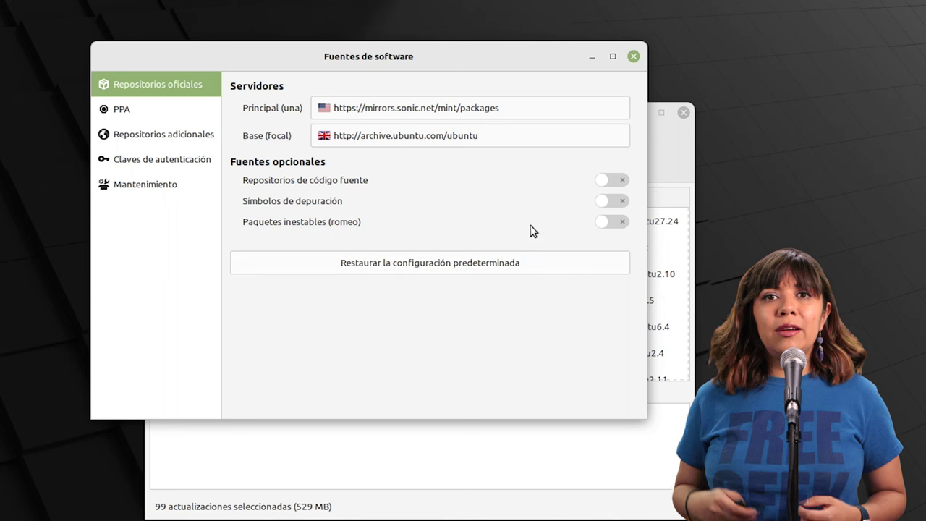
click(634, 56)
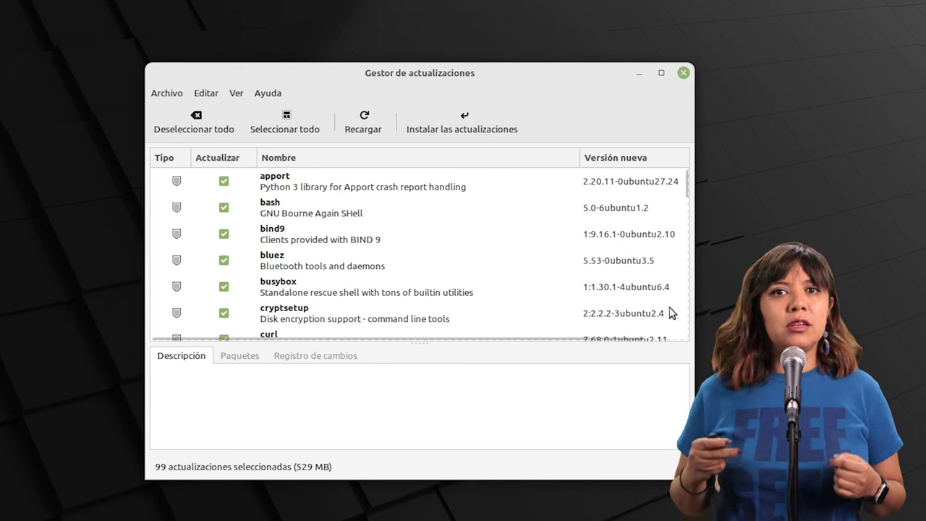
scroll(678, 314, down, 2)
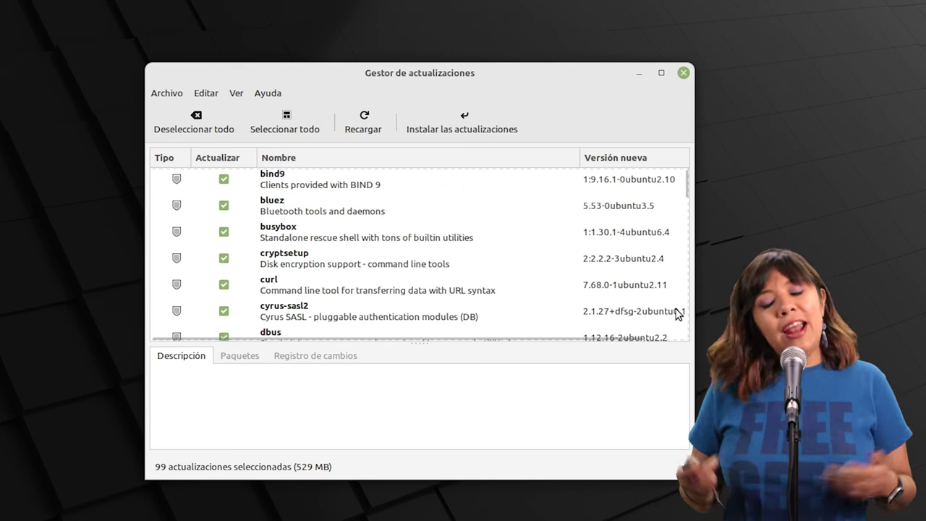
scroll(678, 313, down, 2)
scroll(678, 313, up, 3)
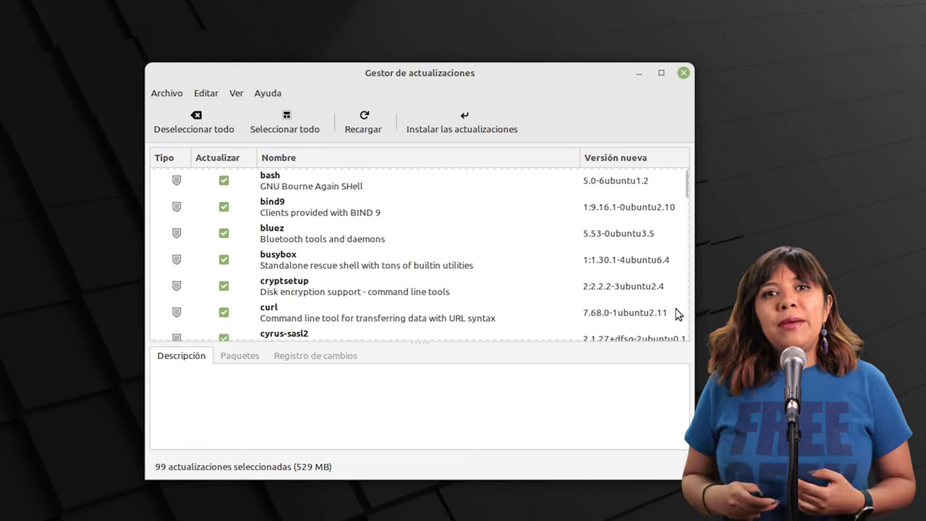
scroll(678, 313, up, 1)
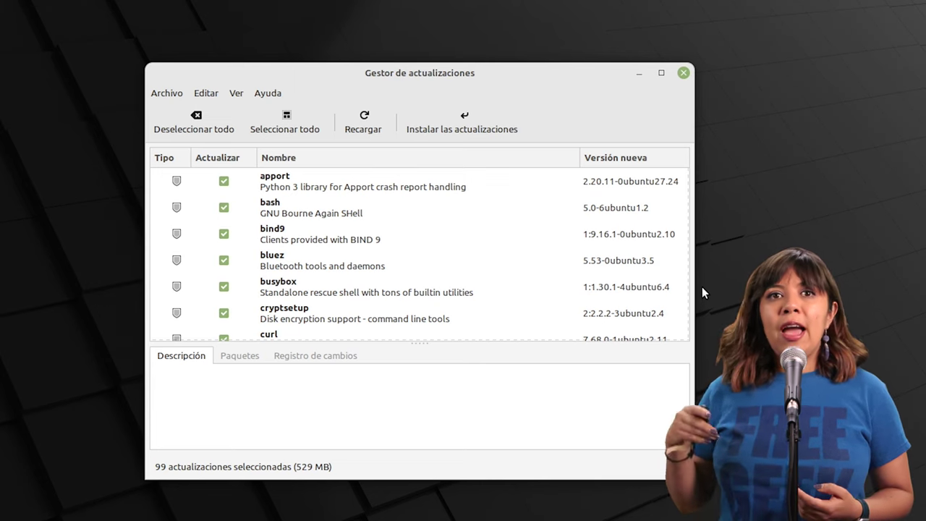
scroll(555, 281, down, 5)
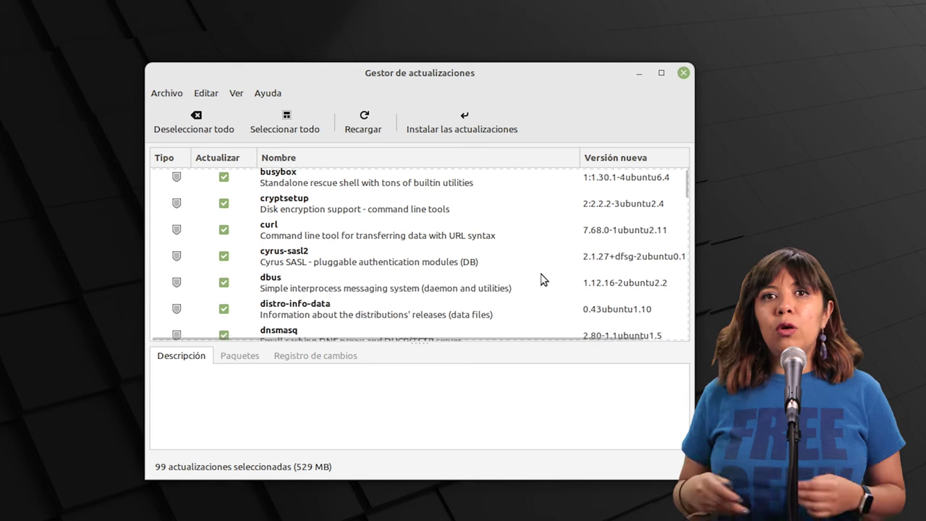
scroll(544, 280, down, 8)
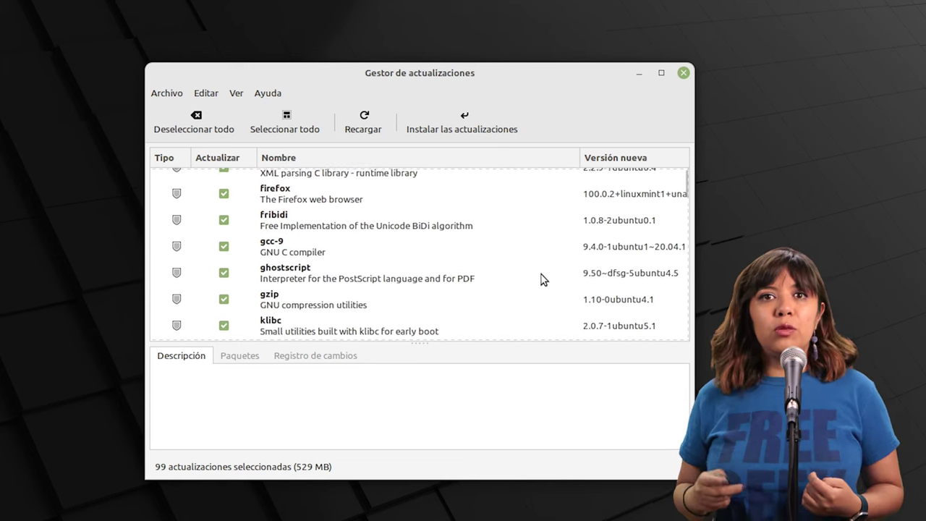
scroll(544, 280, down, 7)
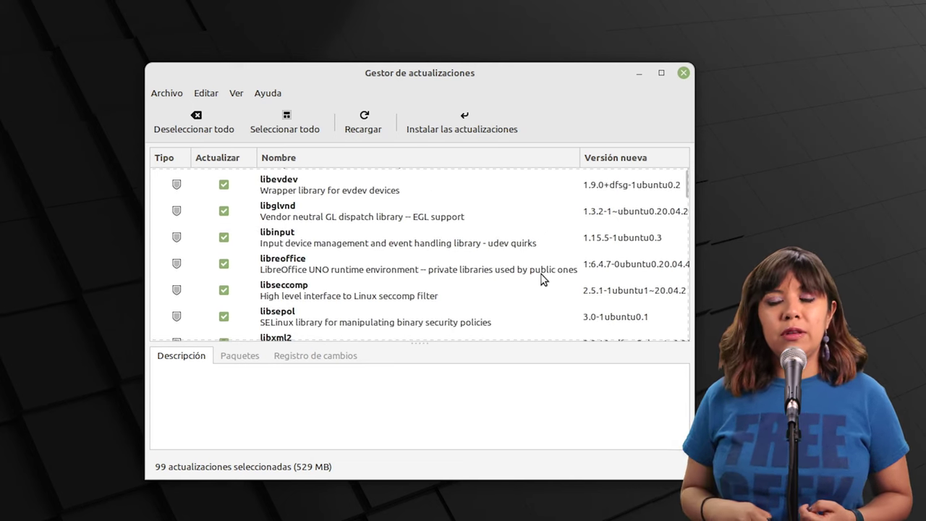
scroll(544, 280, down, 6)
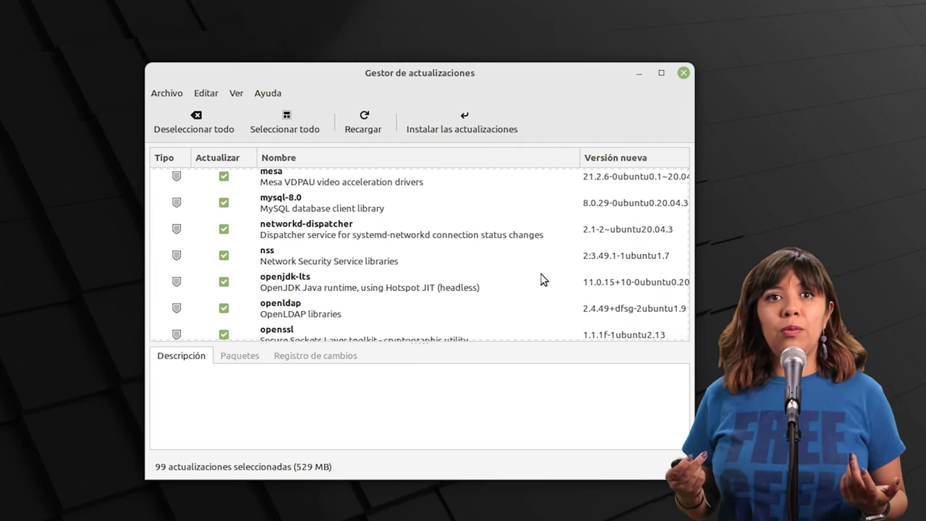
scroll(544, 280, up, 6)
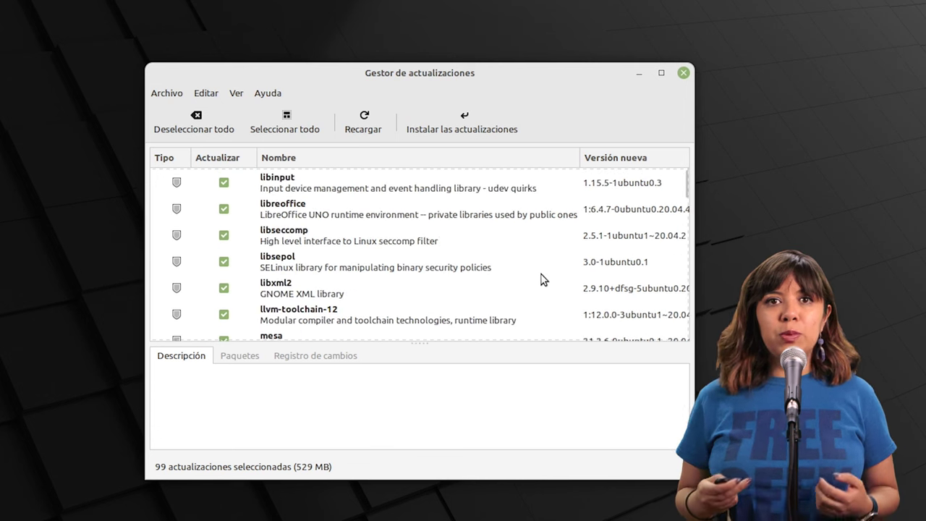
scroll(544, 280, up, 8)
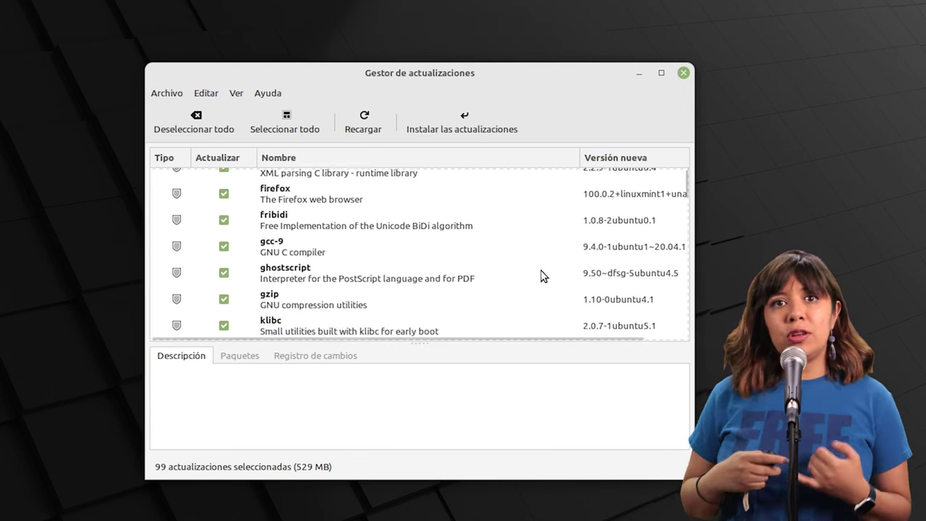
scroll(544, 275, up, 7)
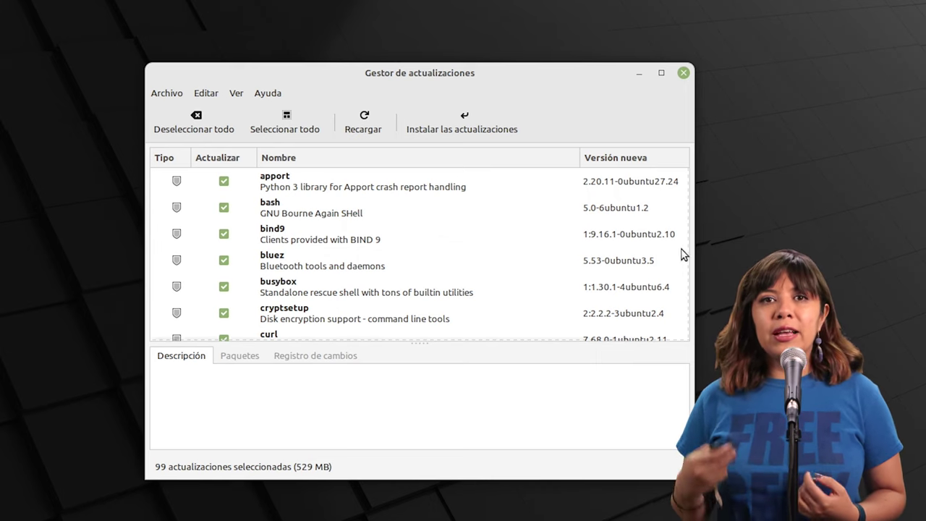
click(223, 262)
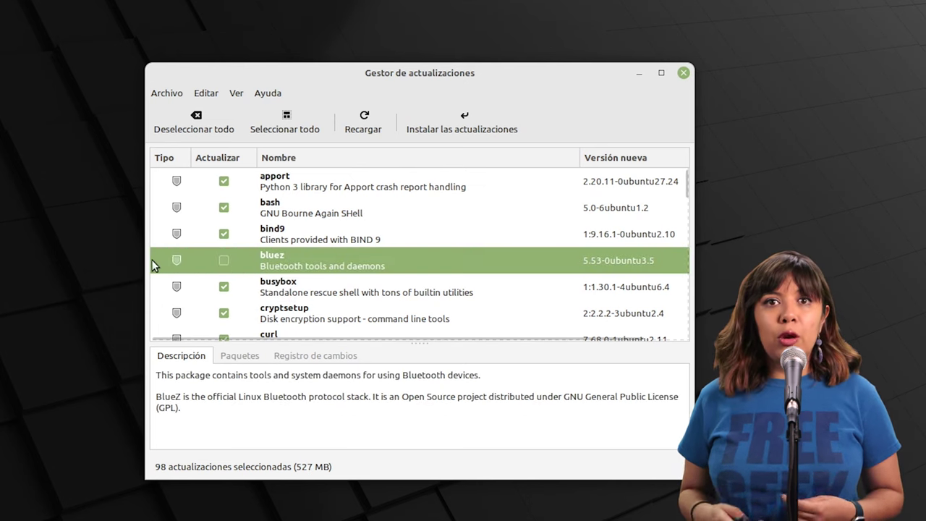
click(224, 261)
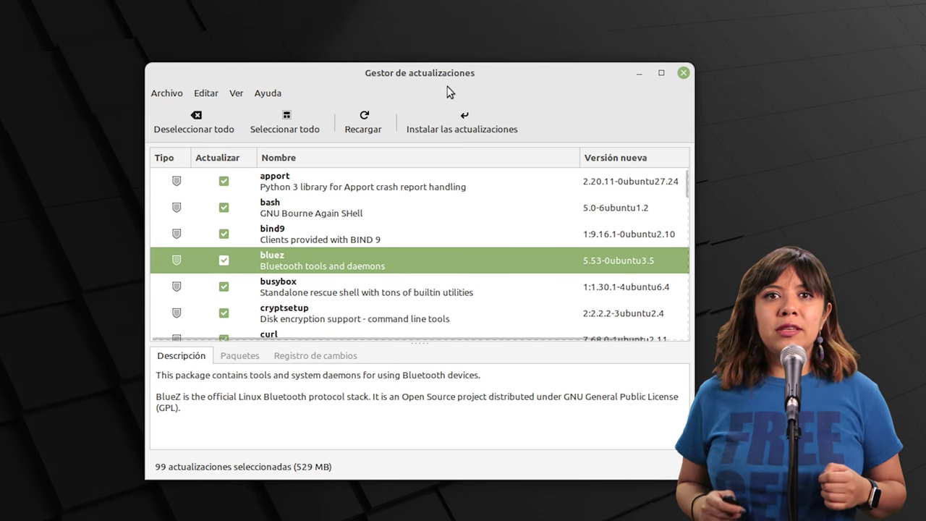
- Install the 99 selected updates and accept the additional kernel packages
click(475, 116)
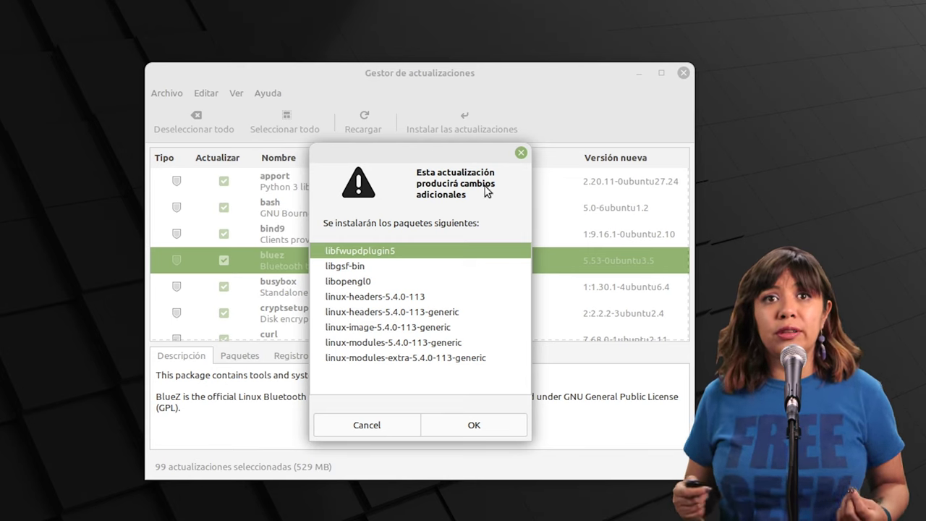
click(475, 431)
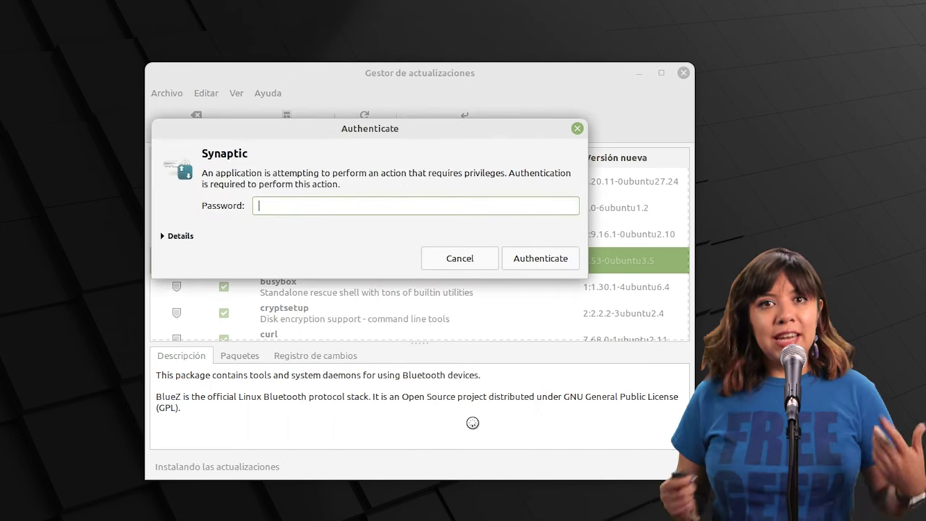
- Authorize the update installation by entering the account password in the Authenticate dialog
text(********************)
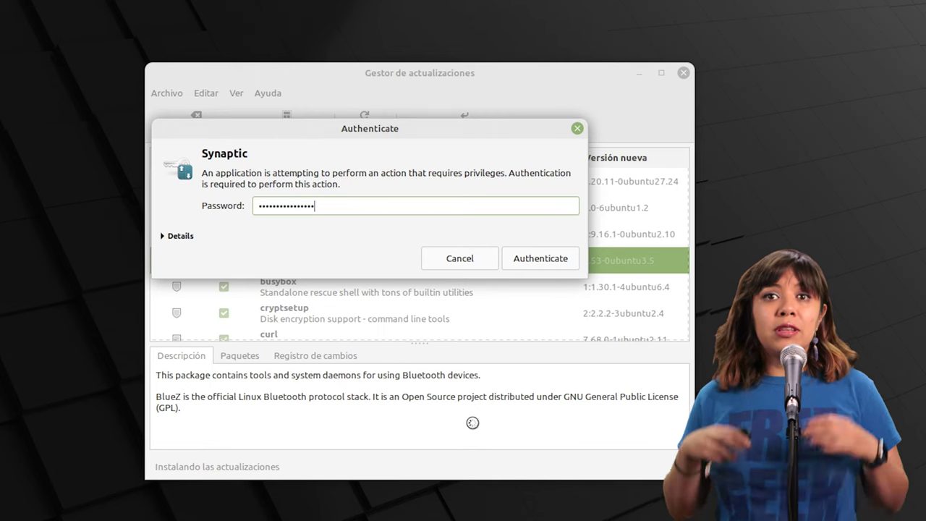
text(*)
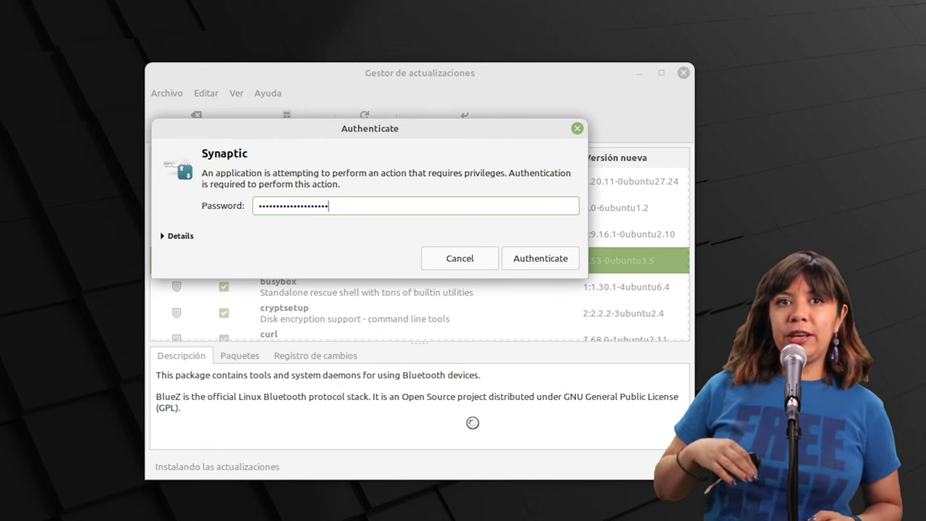
click(523, 261)
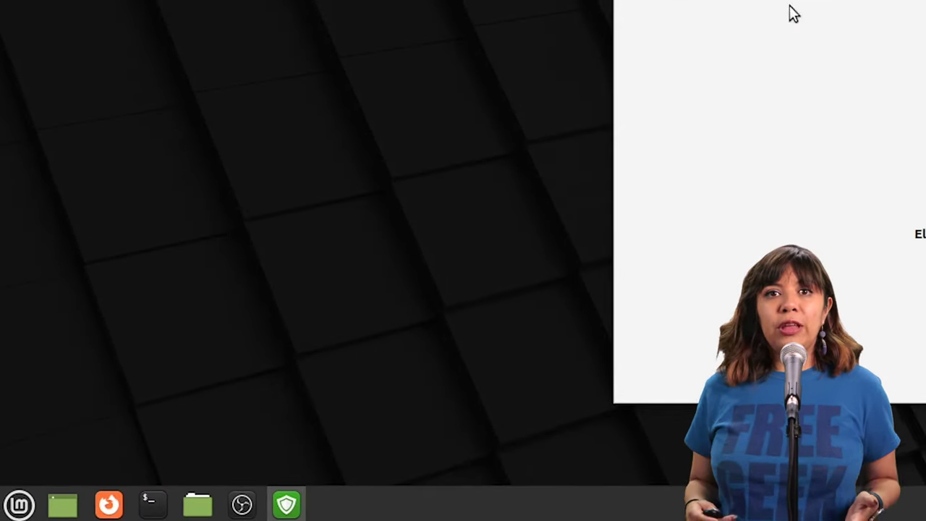
- Choose Apagar el equipo in the Cinnamon menu sidebar to get the Sesión dialog
click(18, 505)
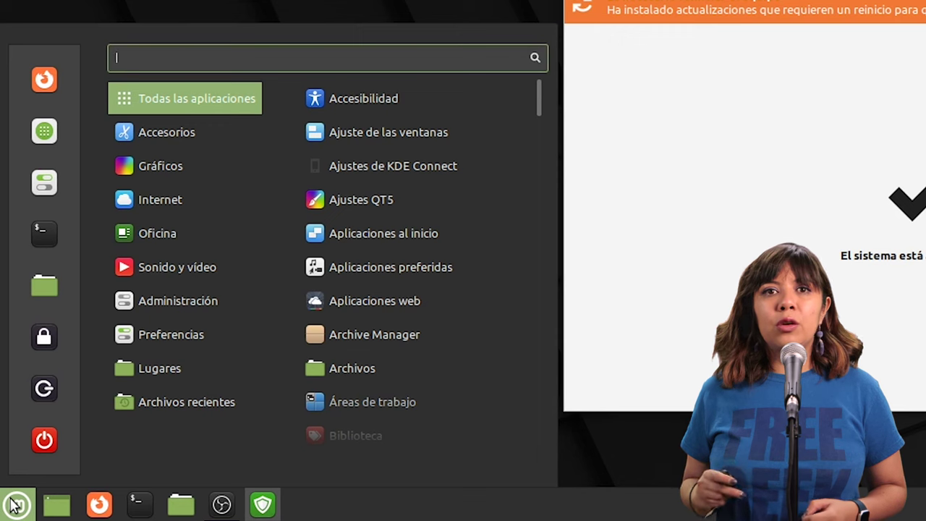
click(44, 442)
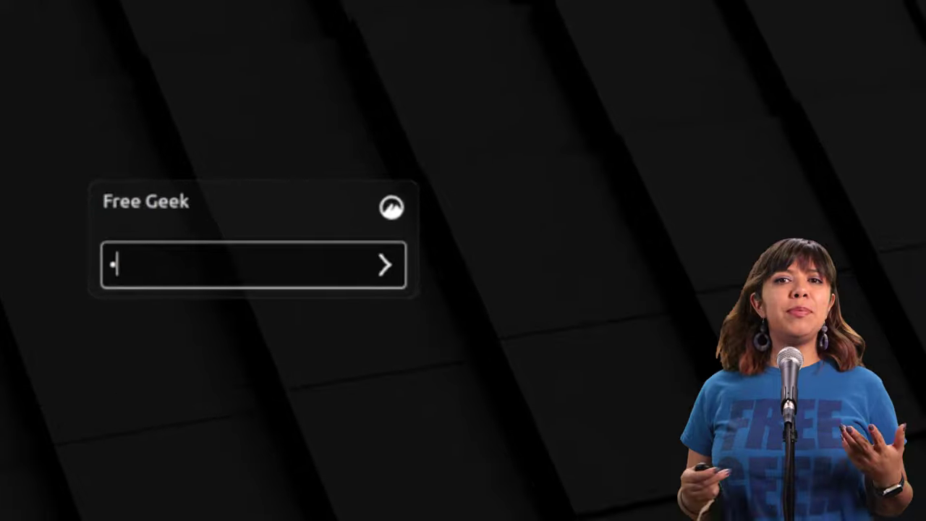
- Log back in with the account password after the restart
text(•••)
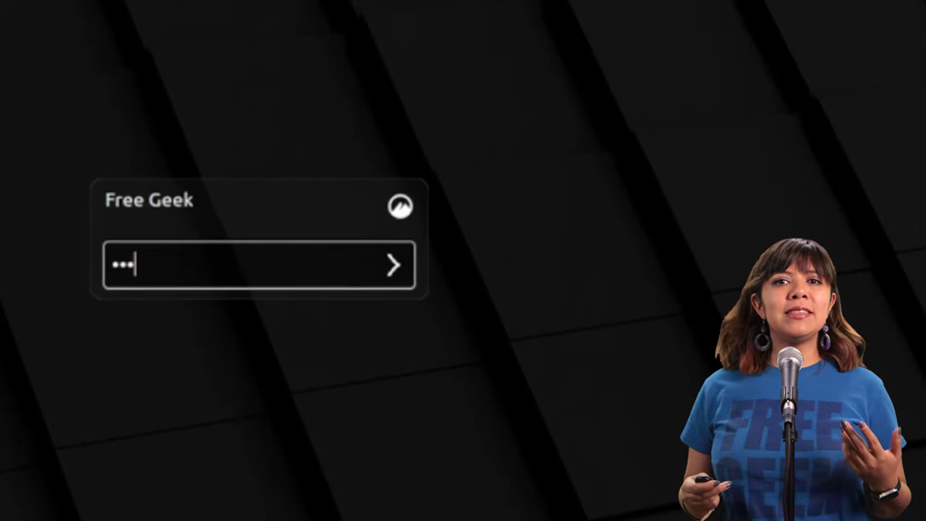
text(•••)
key(Return)
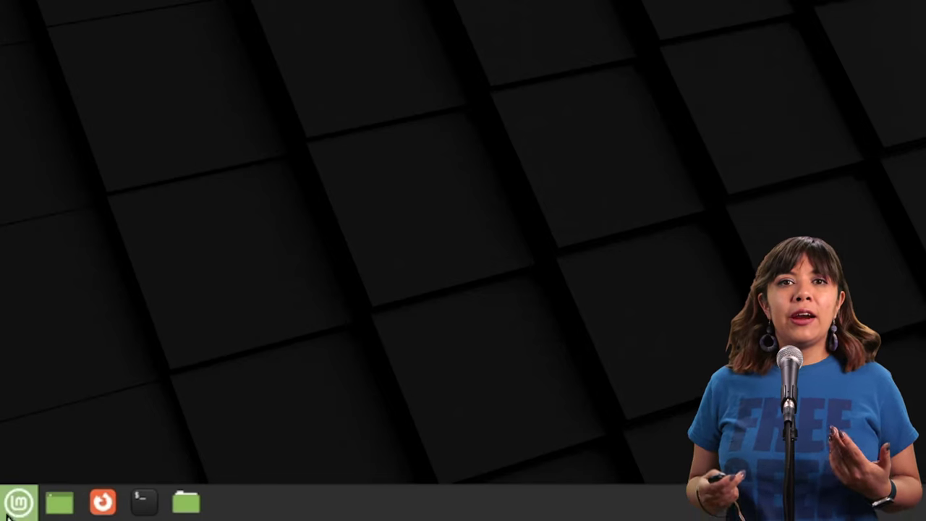
- Open the Cinnamon menu, try a 'busqueda' search, then clear it
click(10, 511)
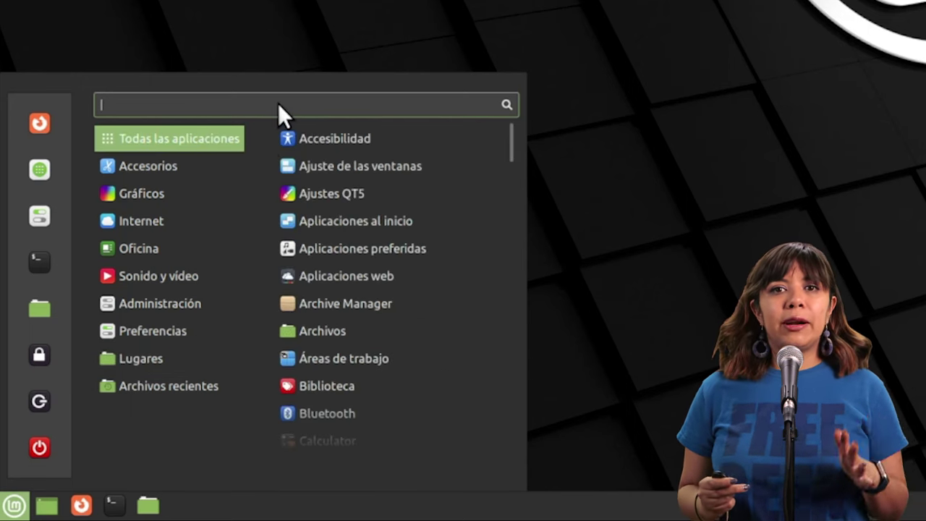
text(bus)
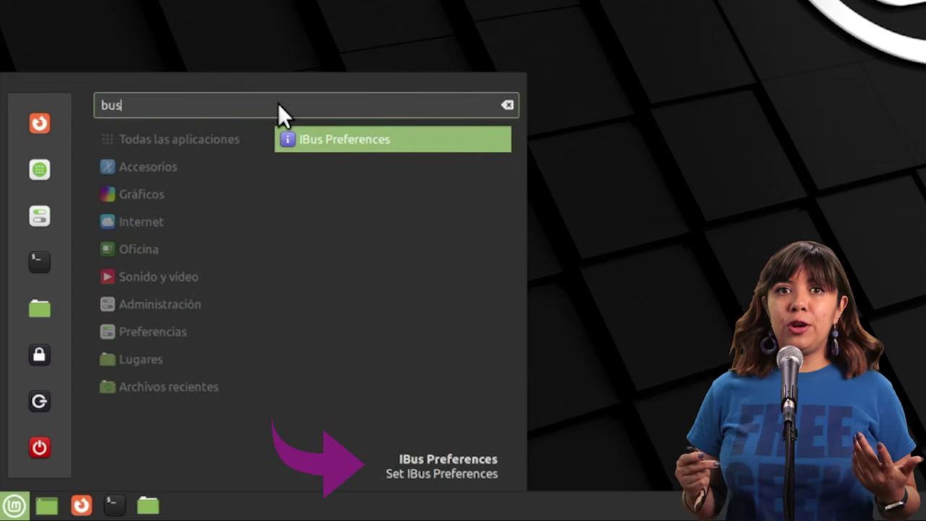
text(queda)
key(BackSpace)
key(BackSpace)
key(BackSpace)
key(BackSpace)
key(BackSpace)
key(BackSpace)
key(BackSpace)
key(BackSpace)
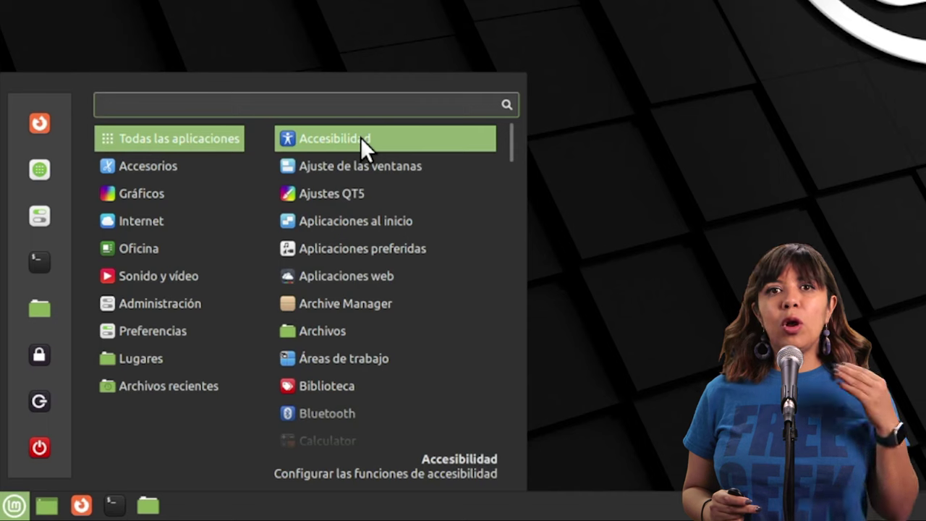
scroll(372, 150, down, 2)
scroll(377, 147, up, 2)
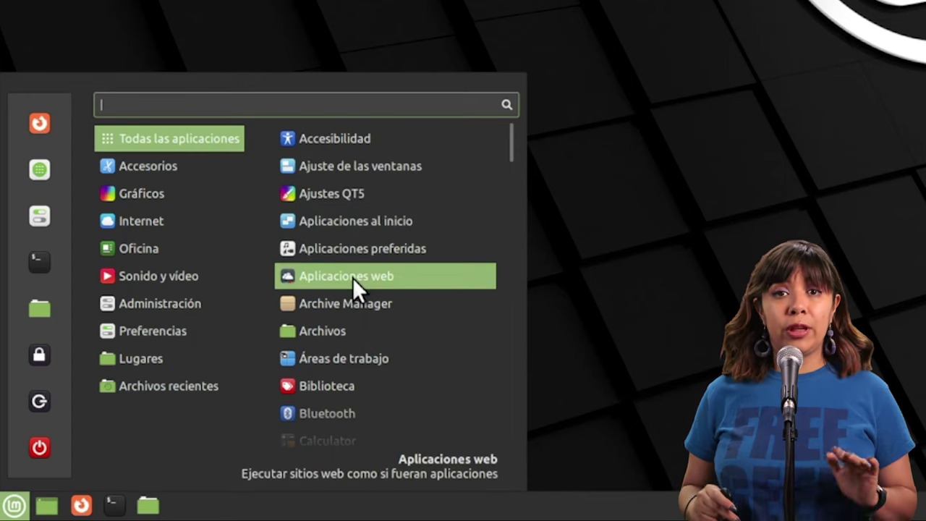
scroll(353, 281, down, 3)
scroll(353, 278, down, 2)
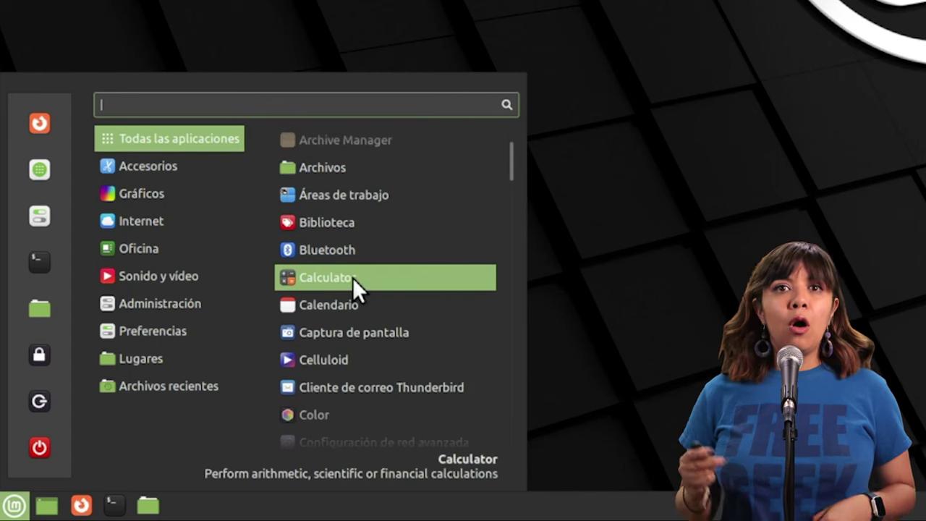
scroll(352, 277, down, 2)
scroll(353, 278, down, 2)
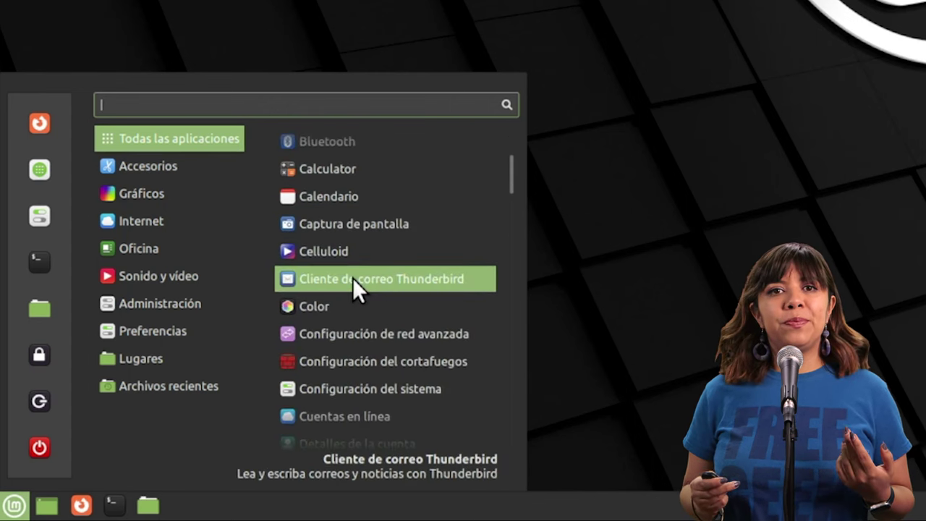
scroll(353, 277, down, 2)
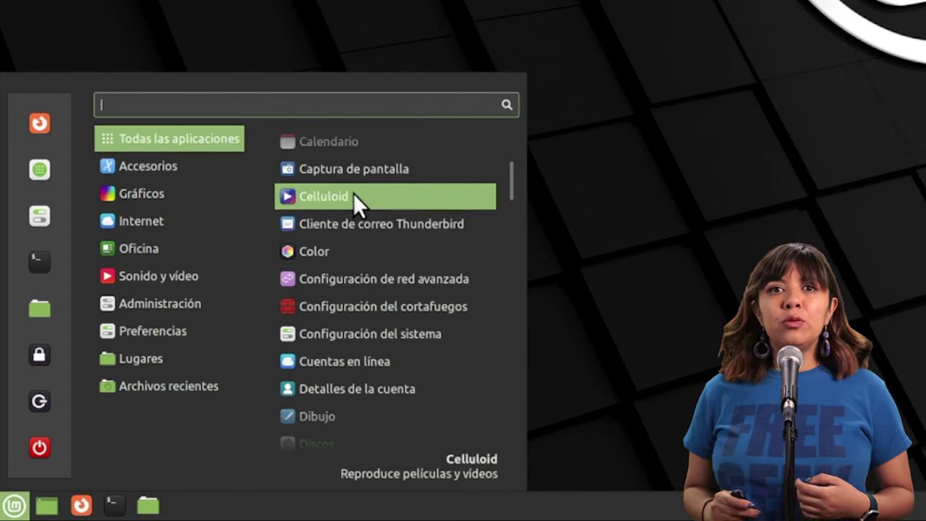
scroll(353, 146, up, 2)
scroll(353, 108, up, 5)
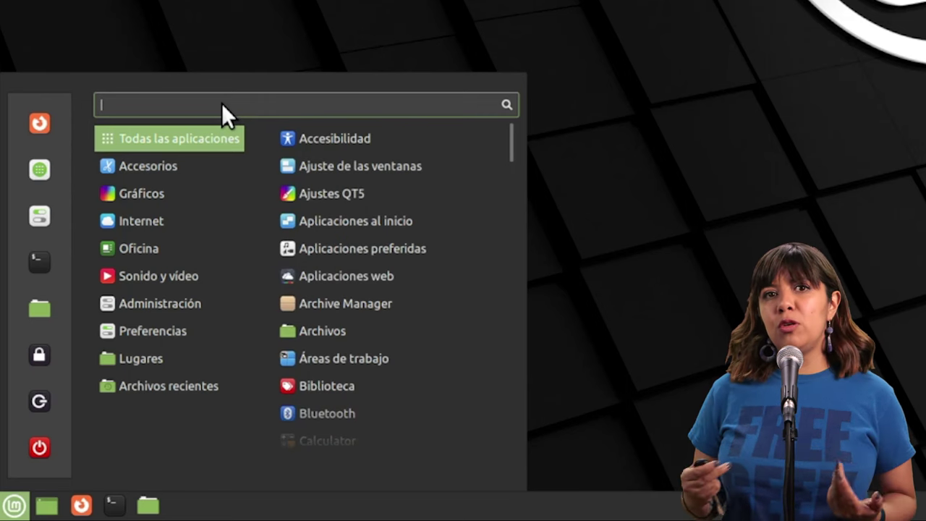
- Search the menu for 'actualizar', then trim its last letter to widen the results
text(acc)
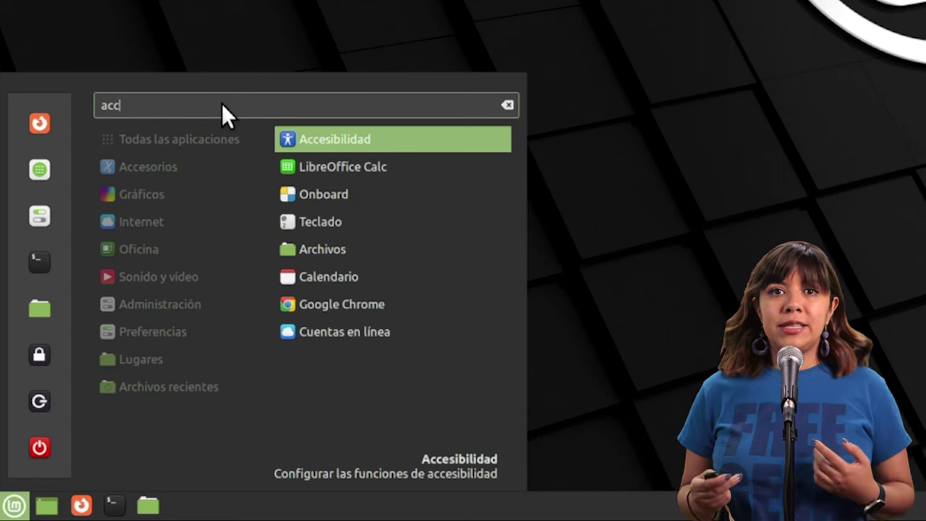
key(BackSpace)
key(BackSpace)
text(ctu)
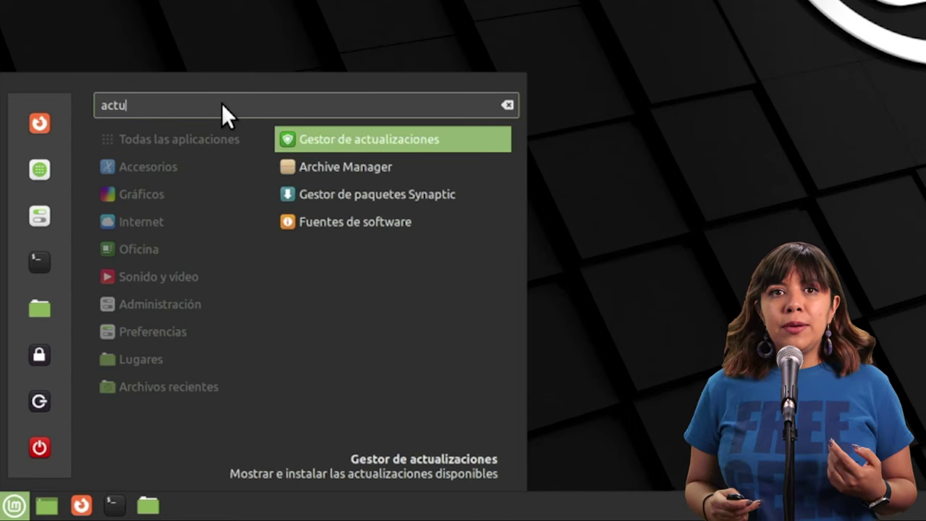
text(alizar)
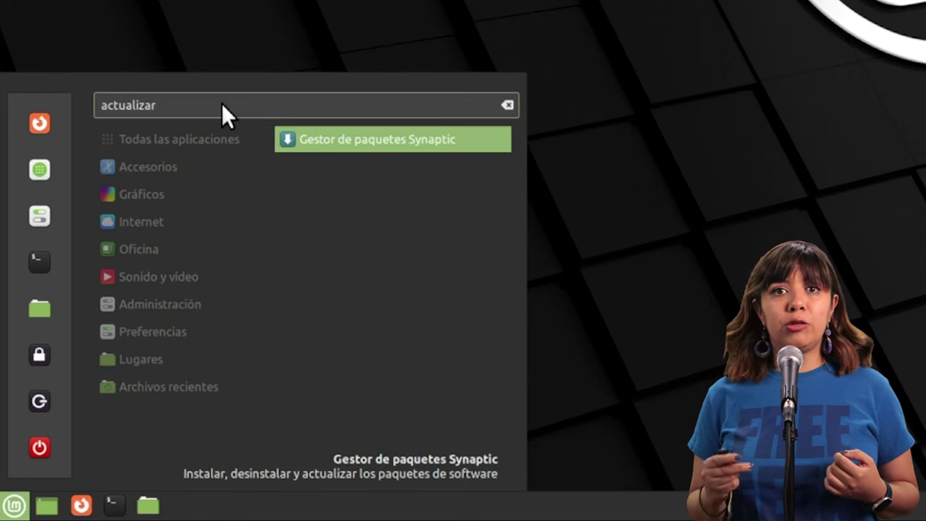
key(BackSpace)
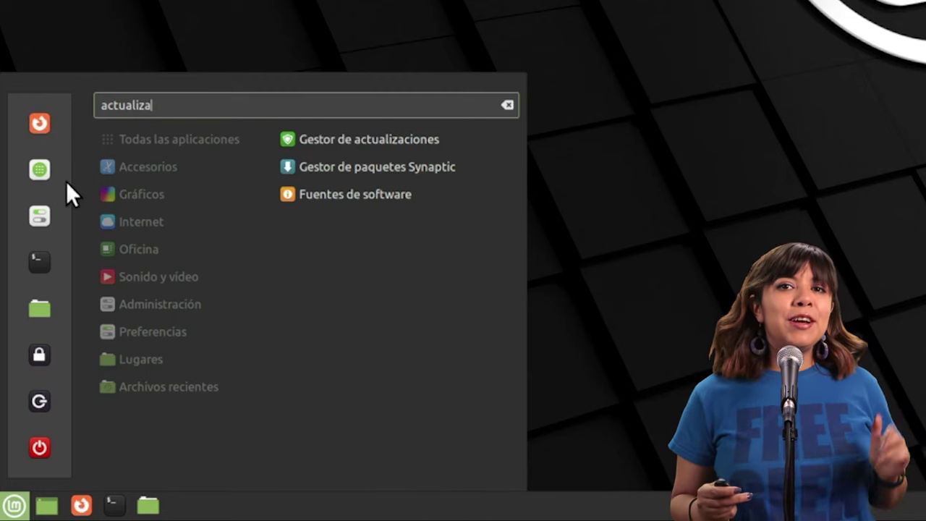
- Add Gestor de actualizaciones to the favourite applications, then reopen the menu
right_click(375, 136)
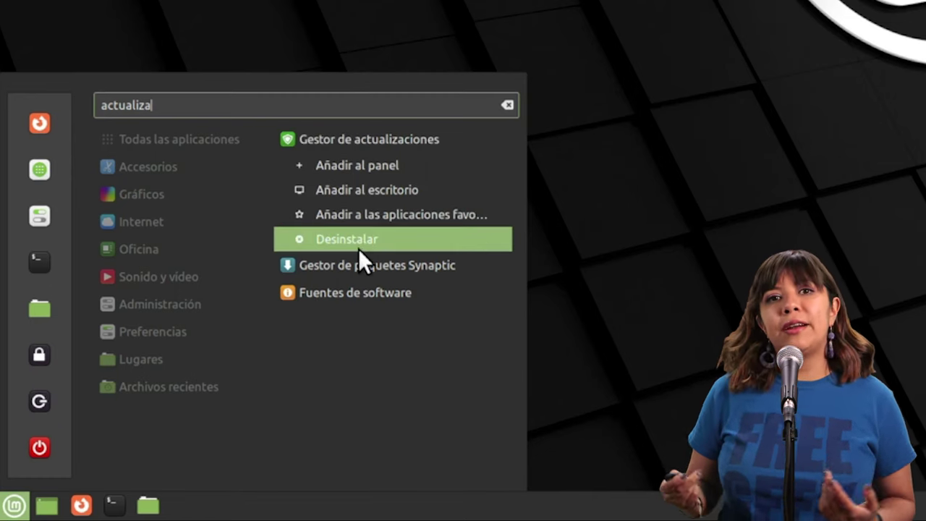
click(384, 219)
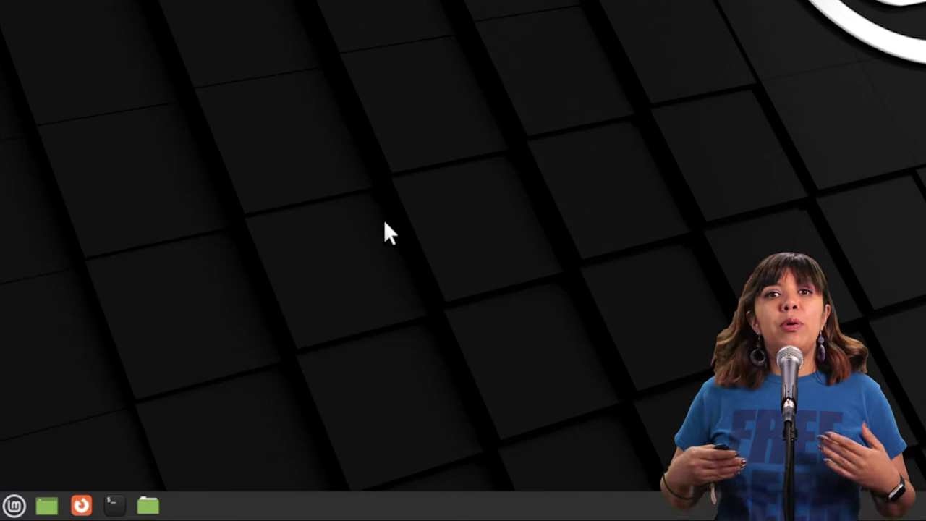
click(14, 505)
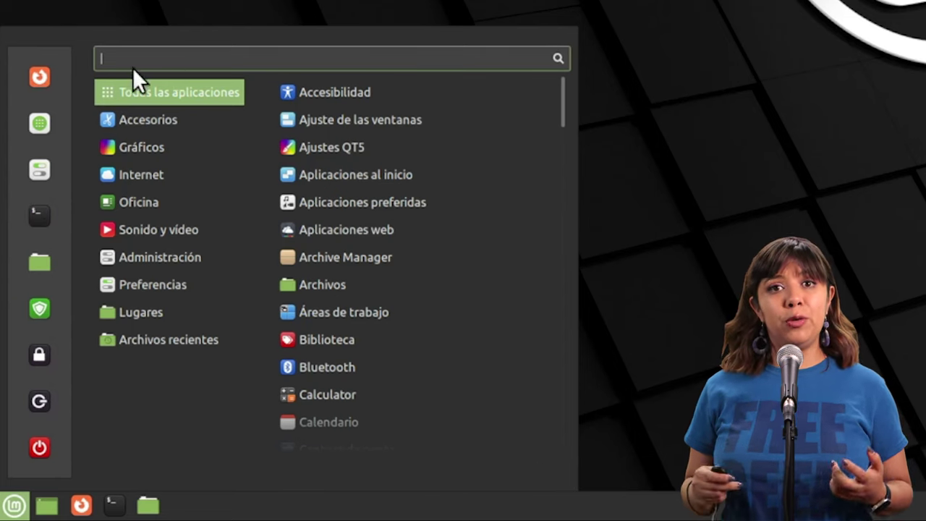
- Browse the Accesorios, Gráficos, Internet and Oficina categories in the menu
mouse_move(168, 125)
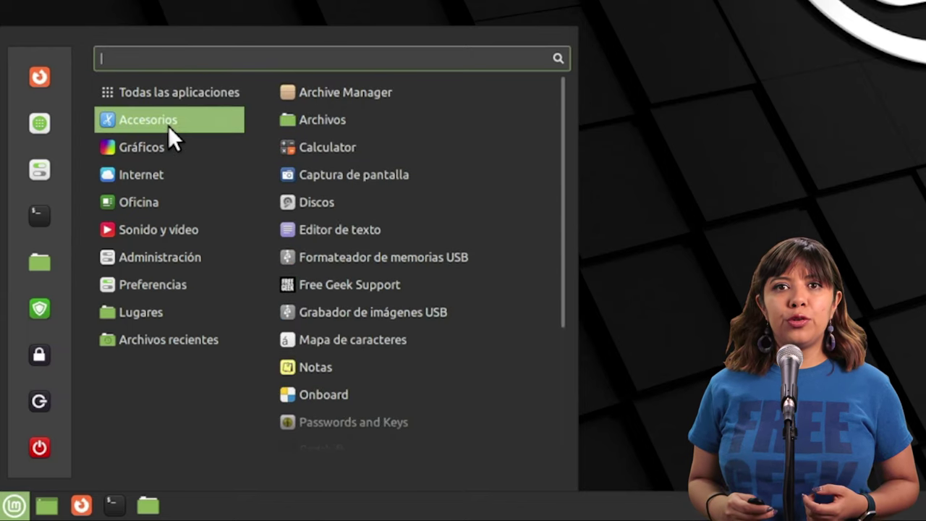
mouse_move(168, 155)
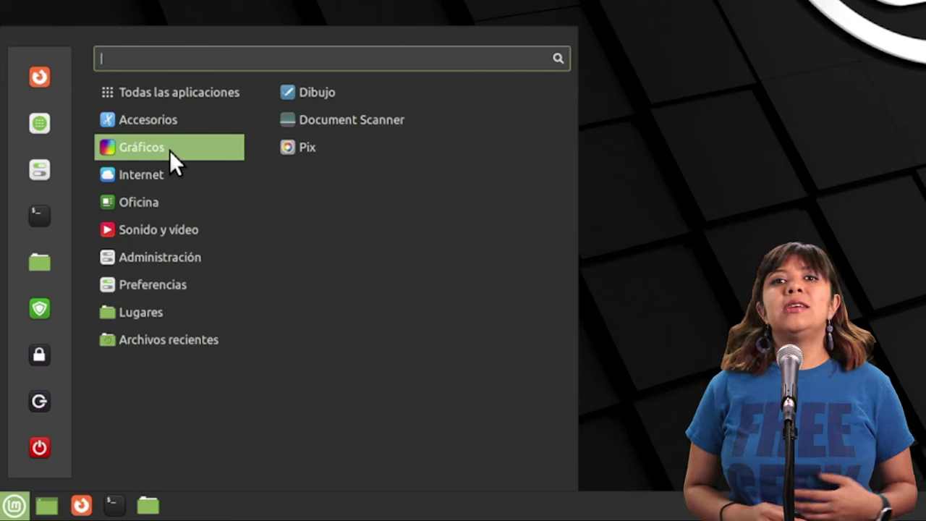
mouse_move(173, 178)
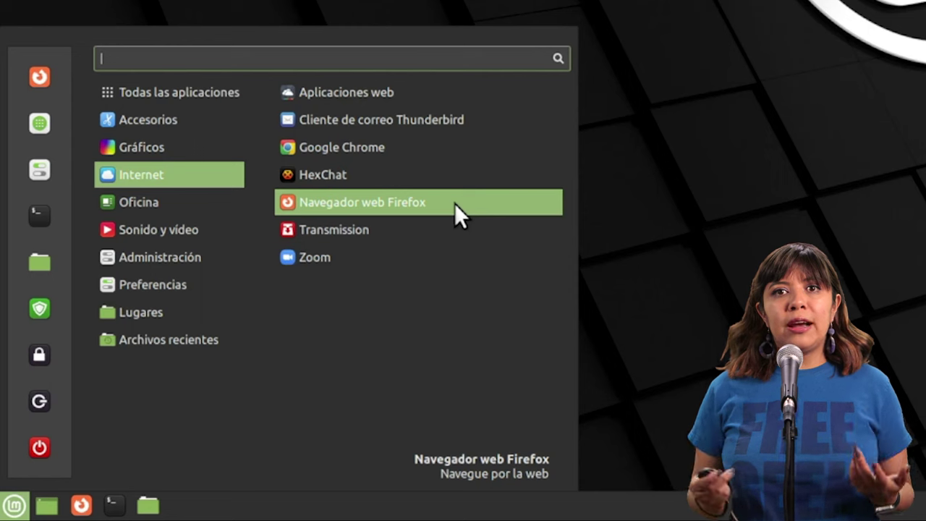
mouse_move(159, 204)
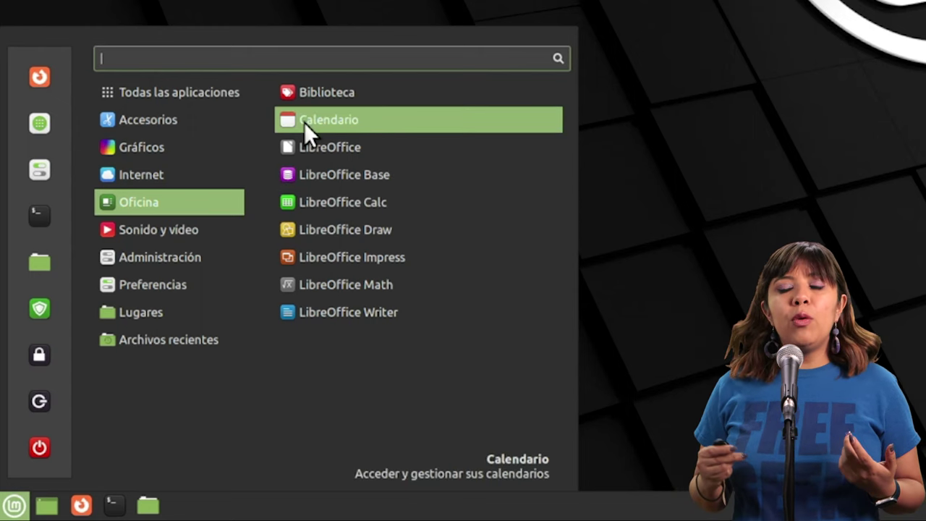
- Add LibreOffice from the Oficina category to the favourite applications
right_click(398, 125)
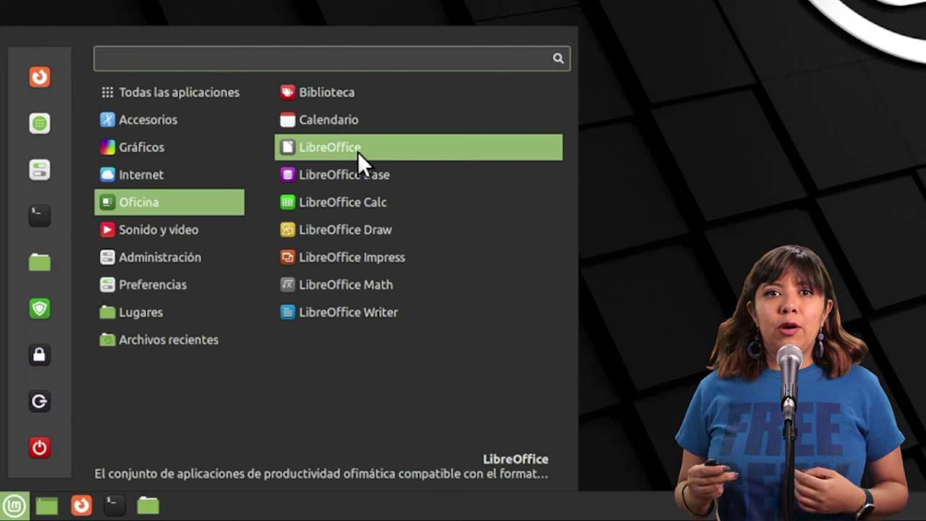
right_click(357, 151)
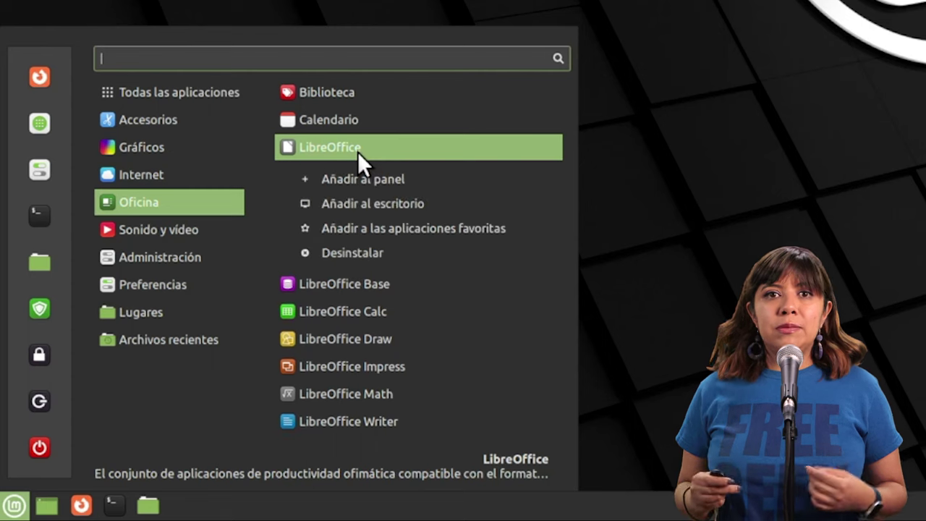
click(378, 229)
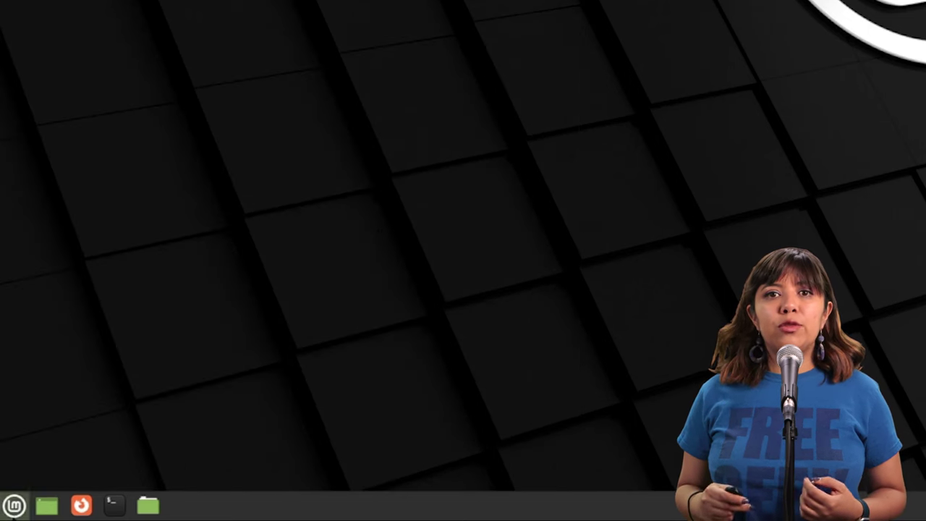
click(15, 506)
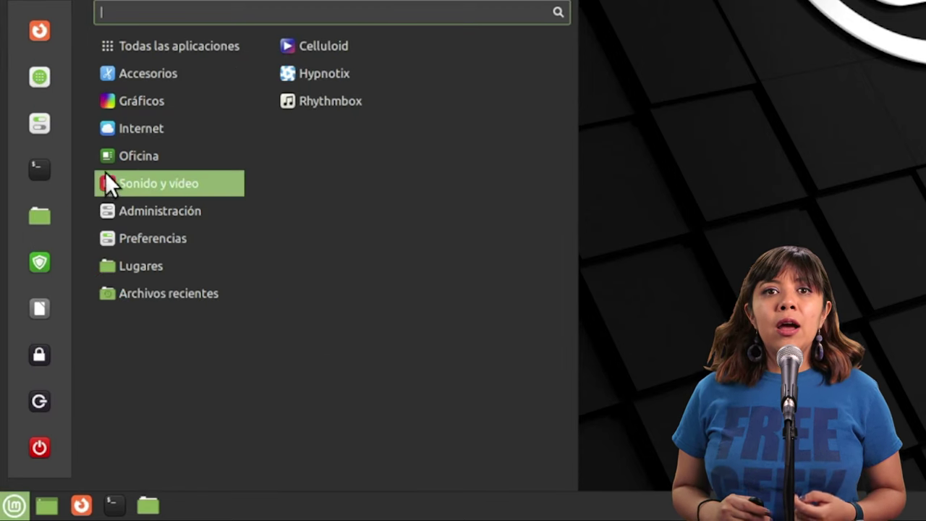
- Launch LibreOffice from the Oficina category to reach its Start Center
mouse_move(127, 150)
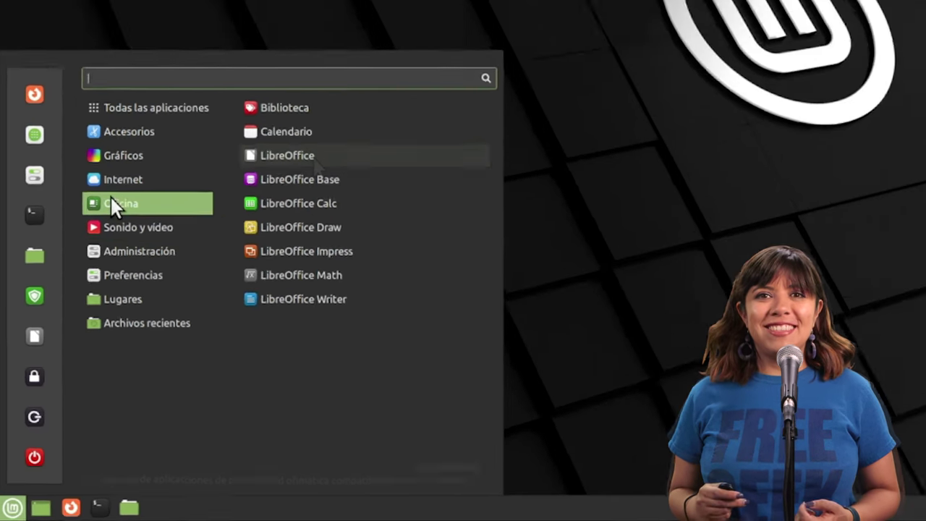
click(340, 101)
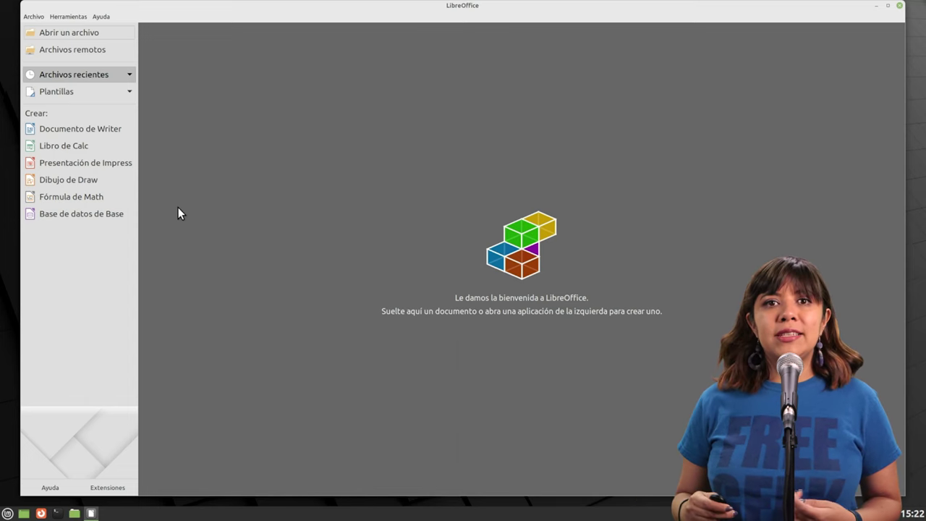
- Open a blank Writer document from the Start Center, dismiss the tip of the day, then close Writer
click(97, 129)
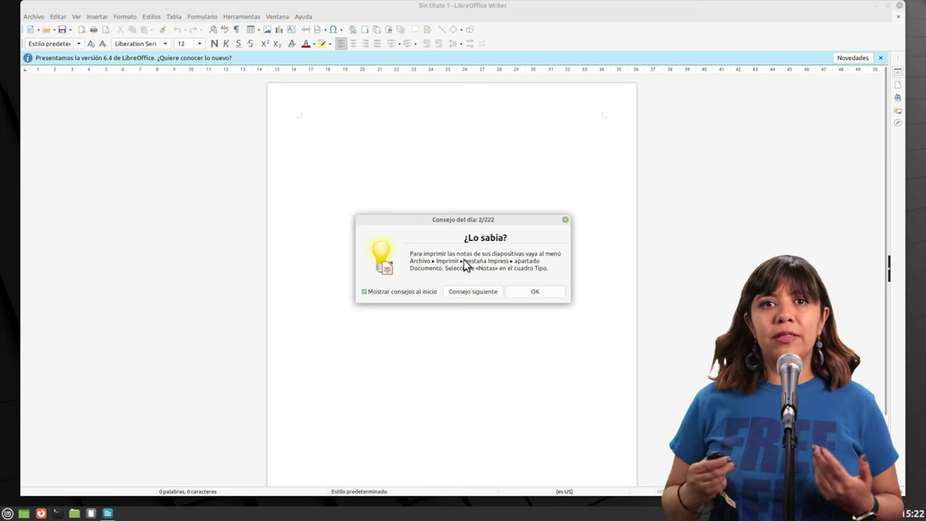
click(566, 220)
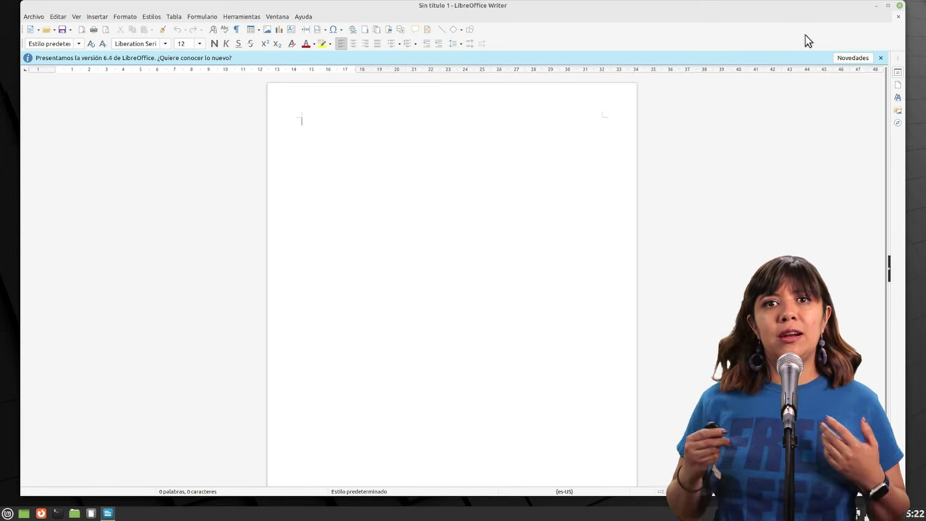
click(899, 5)
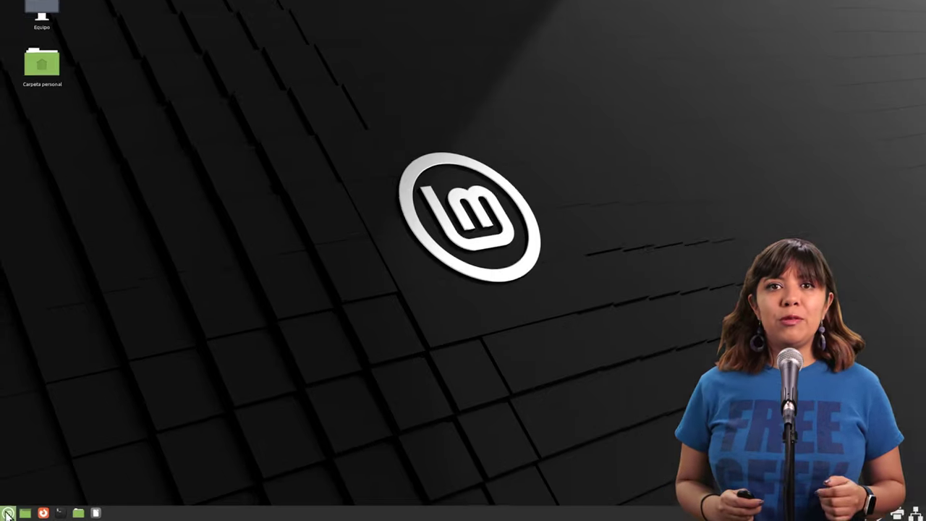
- Search the Menu for 'gestor' to bring up Gestor de software
click(8, 513)
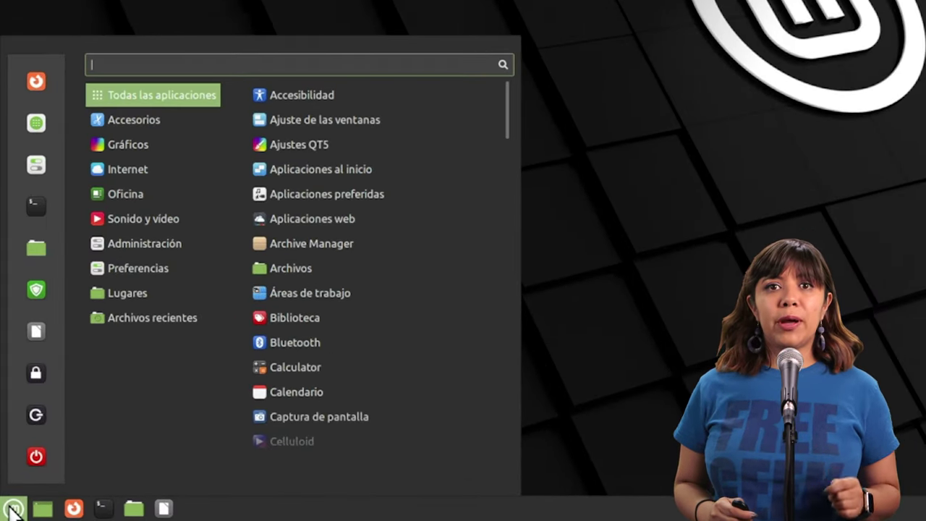
text(gel)
key(BackSpace)
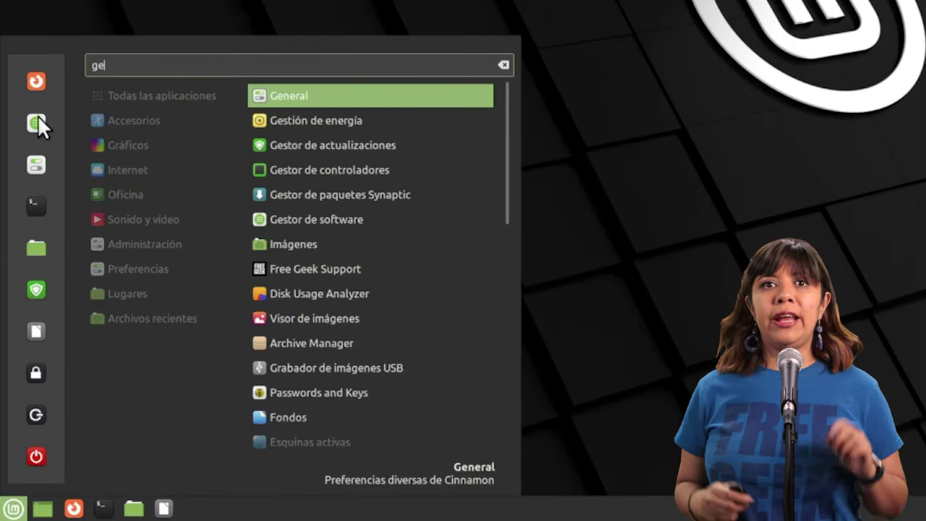
text(d)
key(BackSpace)
text(s)
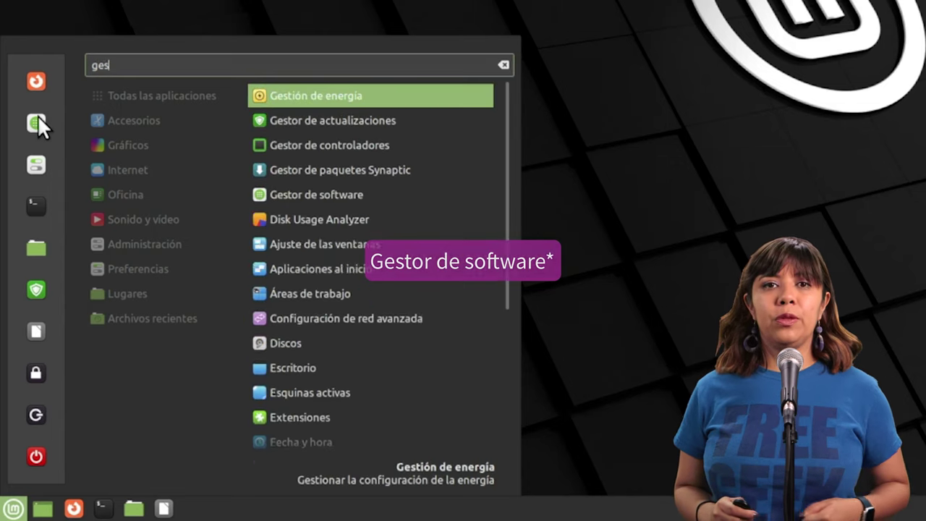
text(tor de)
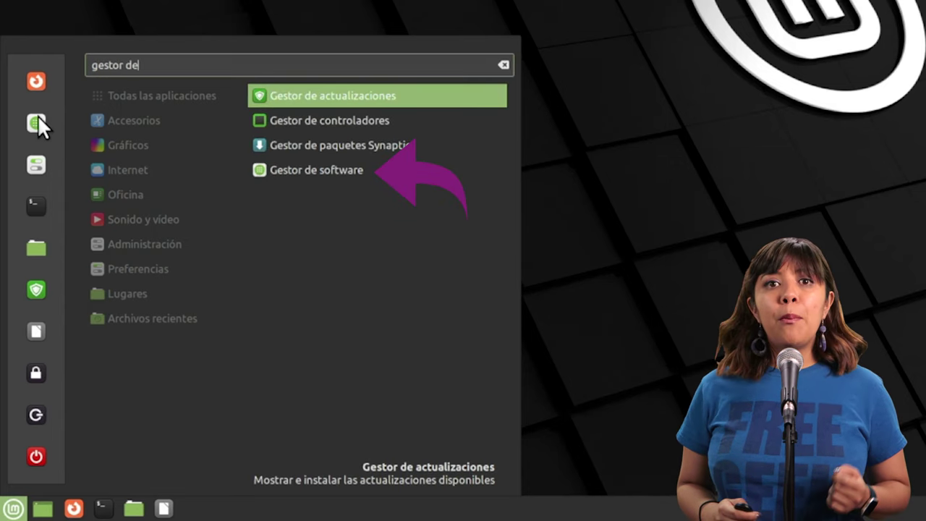
key(BackSpace)
key(BackSpace)
key(BackSpace)
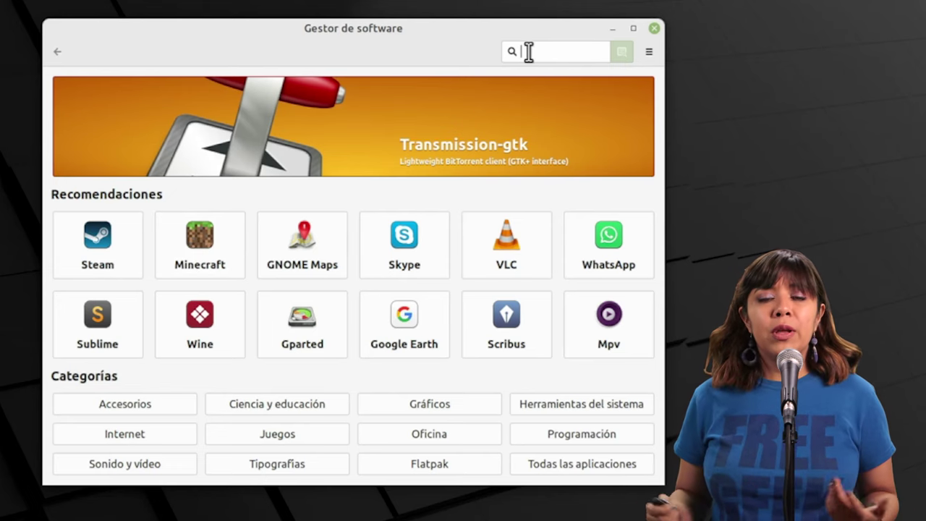
- Search 'spotify', return to the home page, then search 'spotify' again to list Spotify, Spotube and Spot
text(spotify)
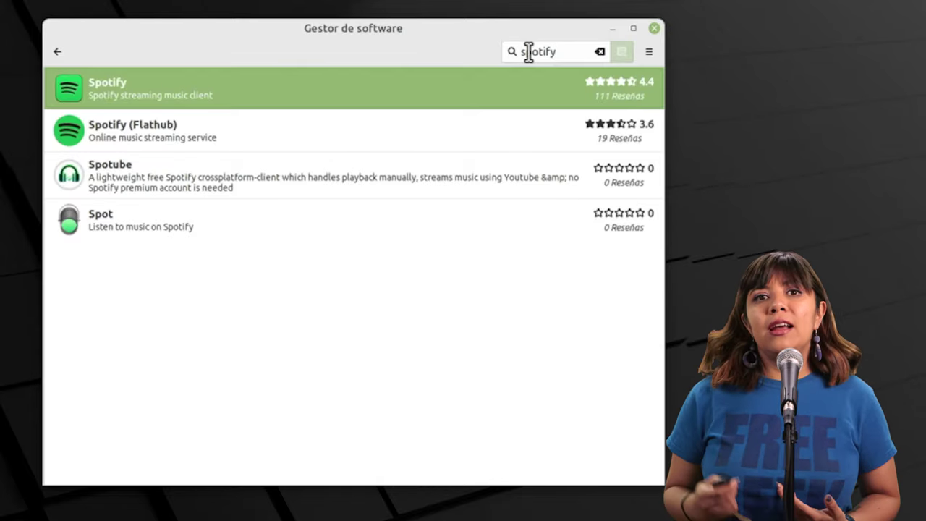
click(58, 52)
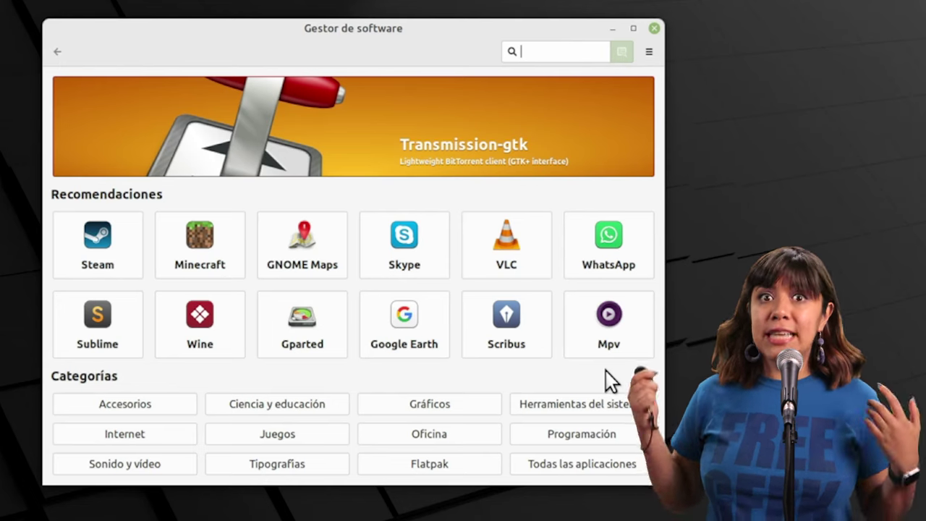
text(spotify)
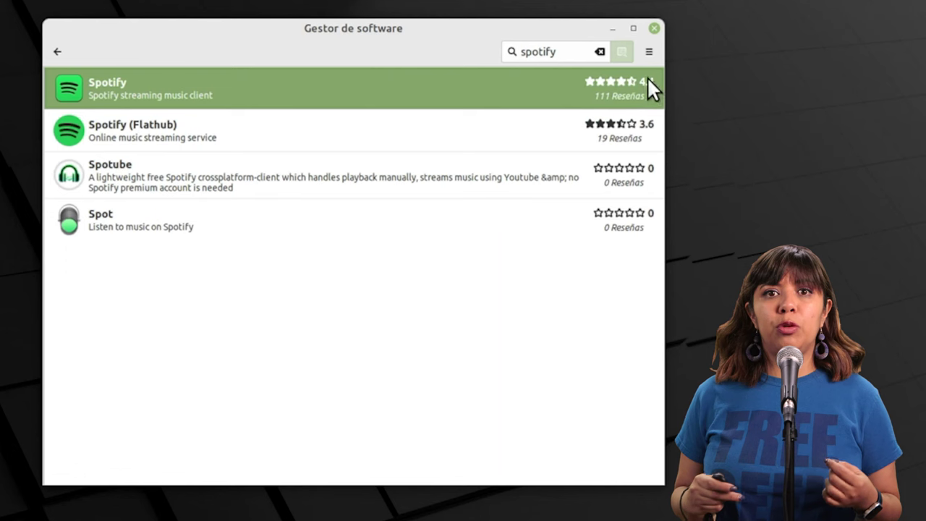
click(154, 84)
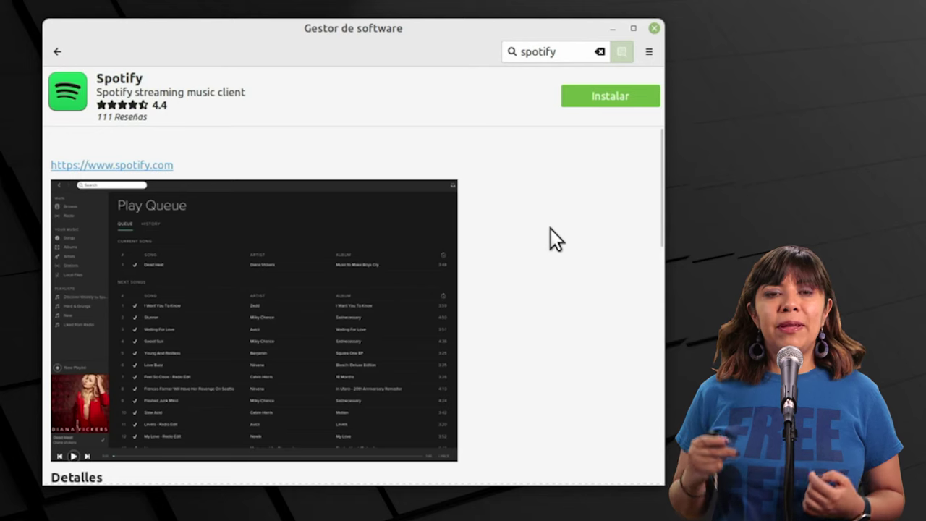
scroll(482, 248, down, 2)
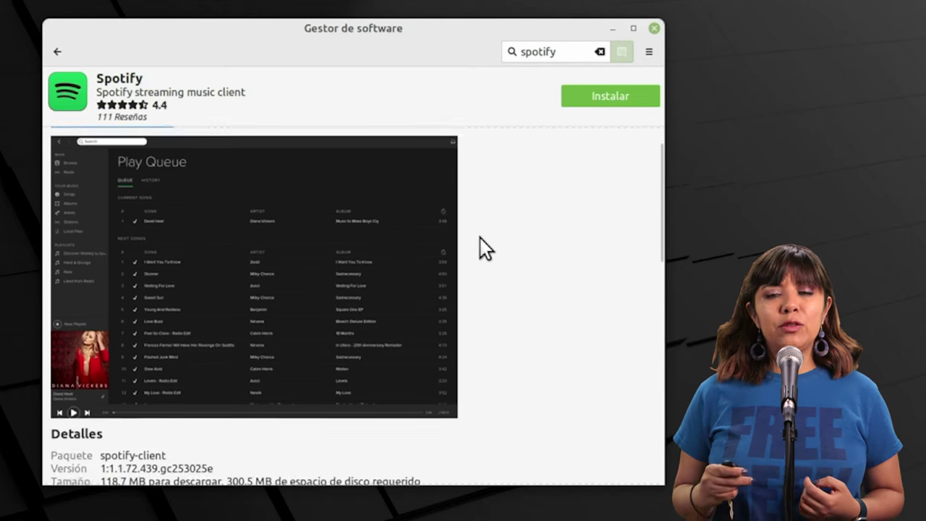
scroll(463, 232, up, 2)
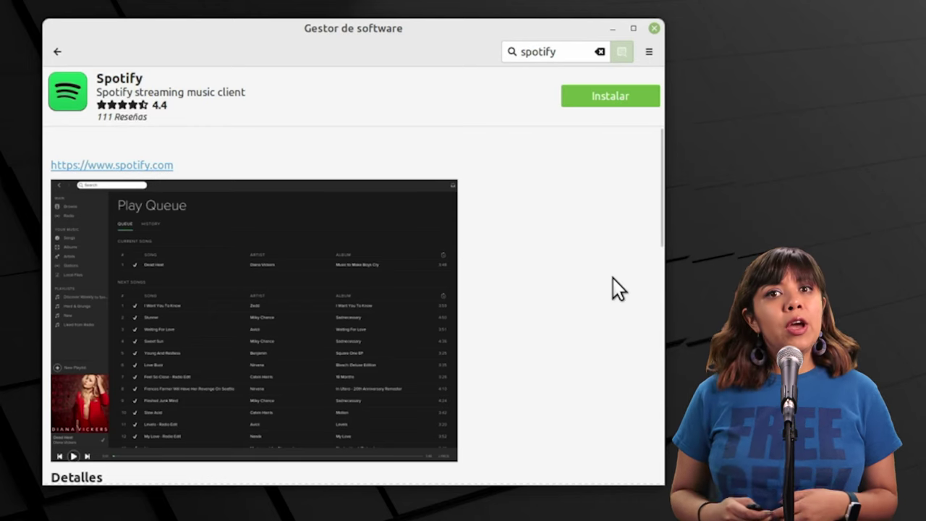
scroll(589, 275, down, 3)
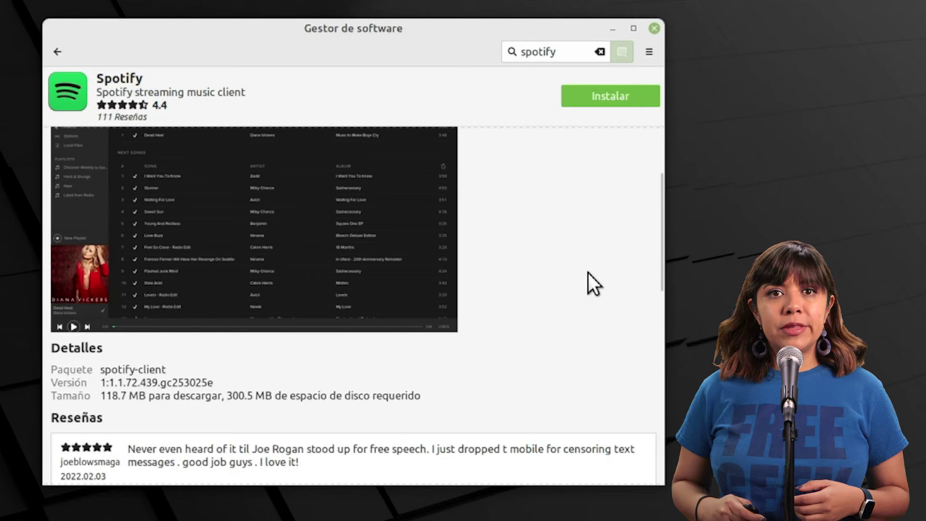
scroll(588, 273, up, 2)
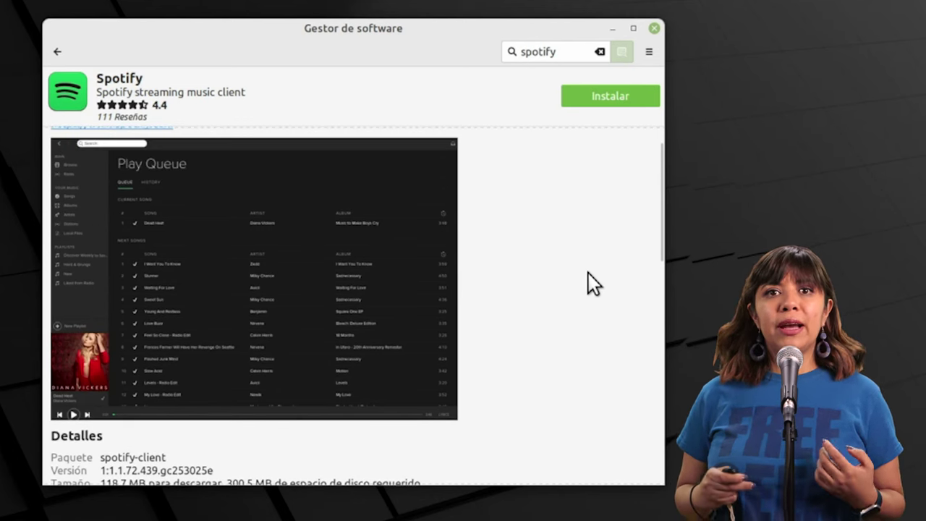
scroll(588, 273, up, 1)
scroll(588, 278, down, 1)
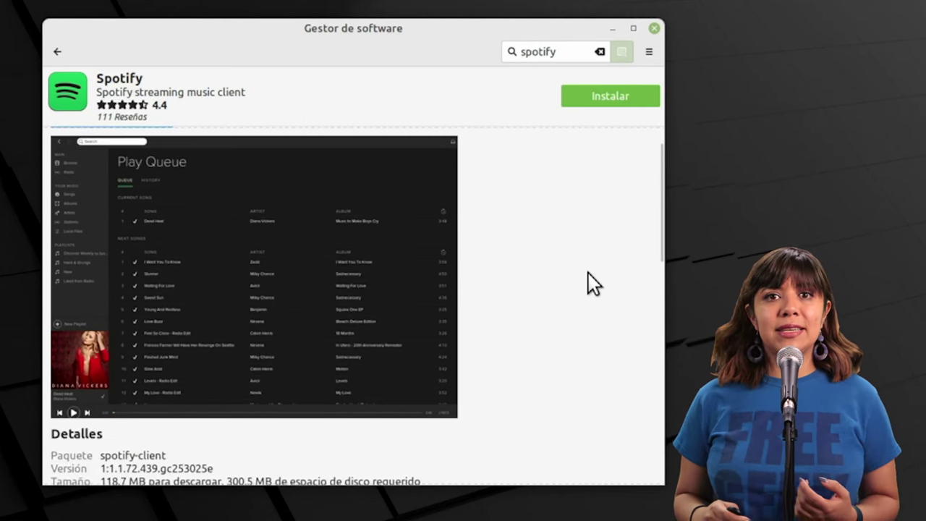
scroll(588, 273, down, 3)
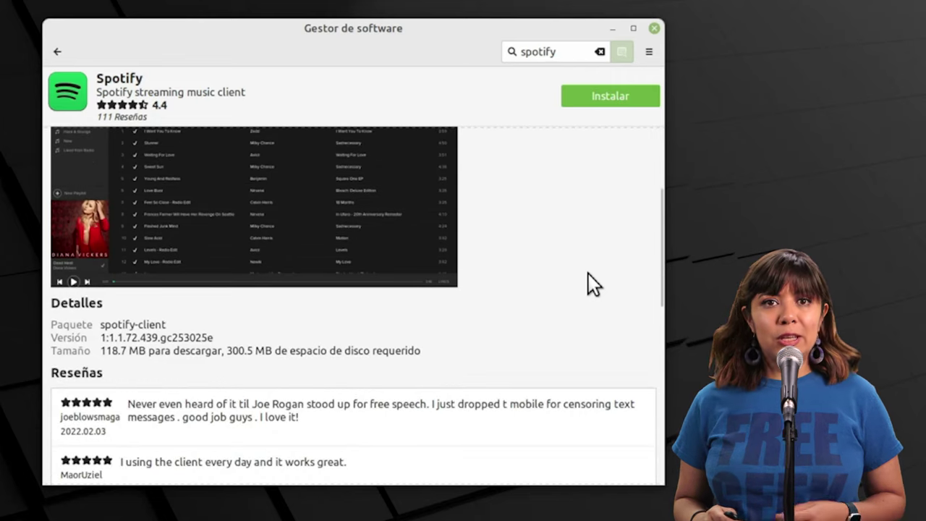
scroll(588, 273, down, 2)
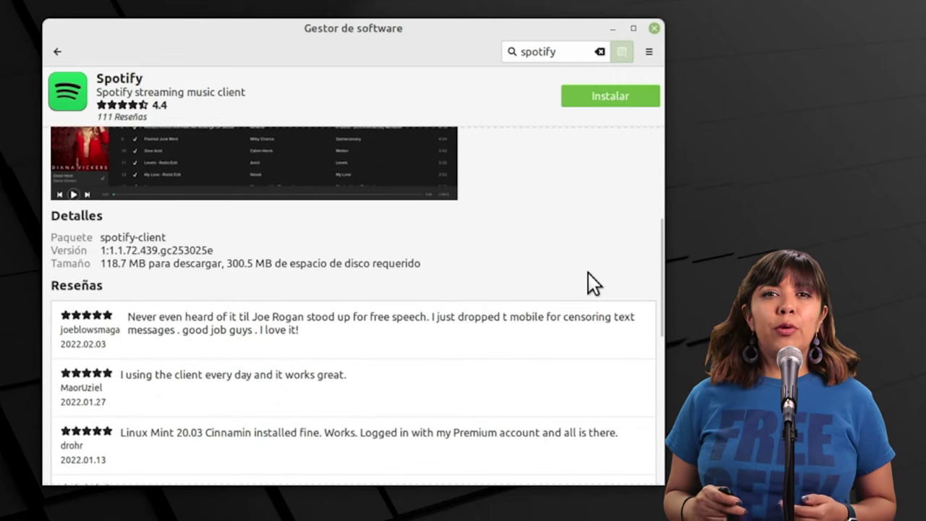
scroll(588, 282, down, 1)
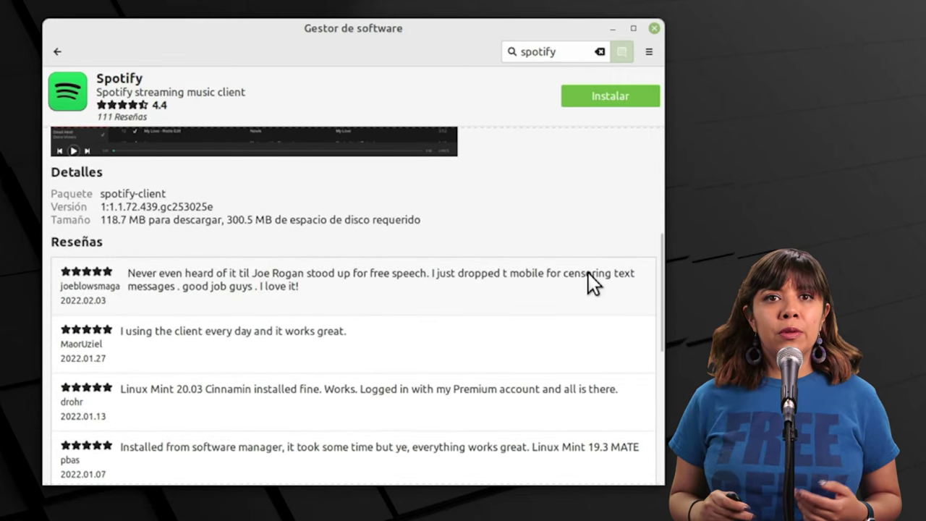
scroll(588, 282, up, 2)
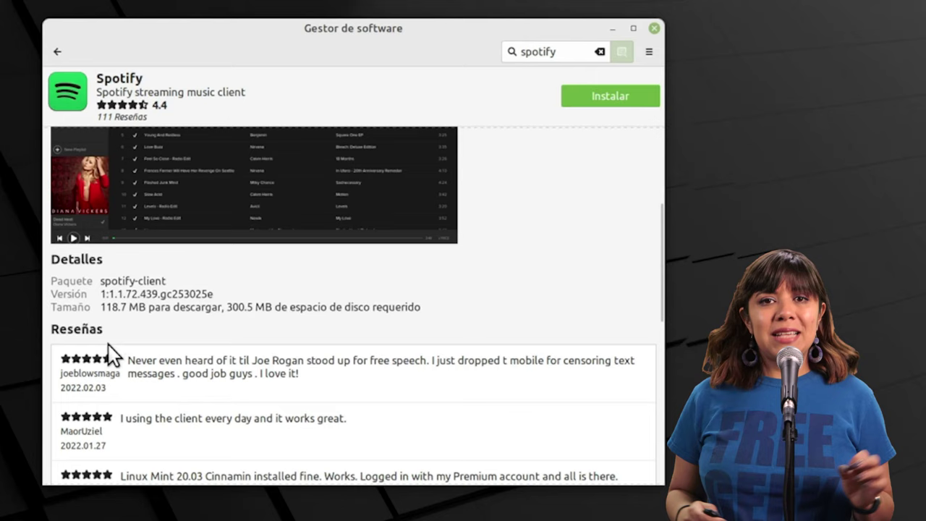
scroll(421, 382, down, 6)
scroll(422, 370, down, 5)
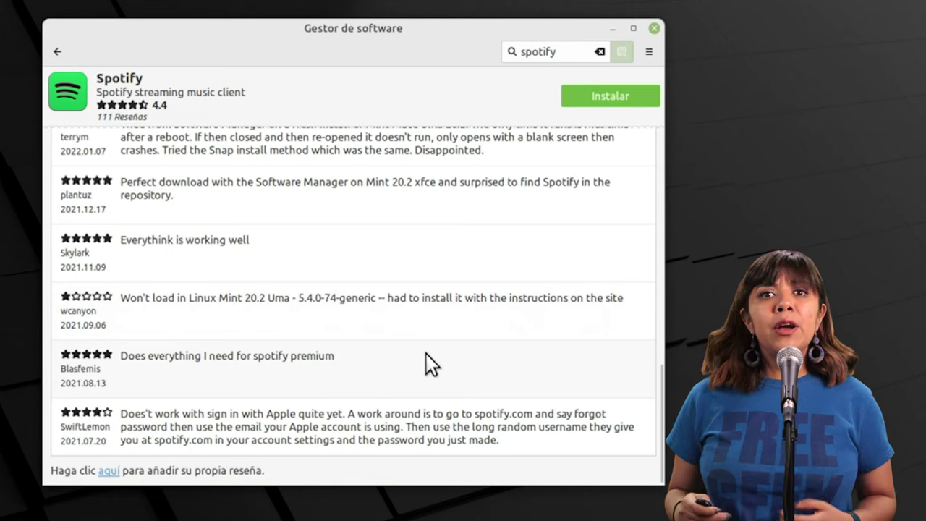
scroll(426, 354, up, 10)
scroll(572, 262, up, 8)
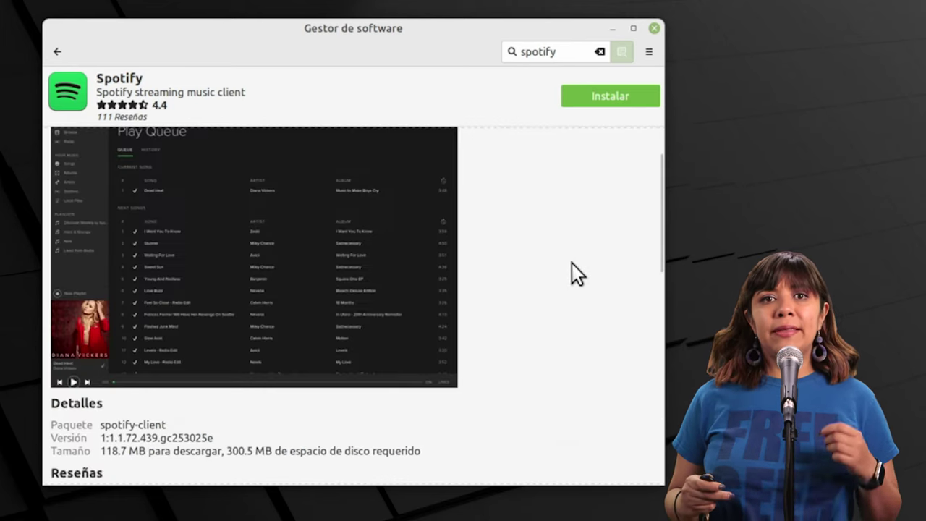
- Click Instalar on the Spotify page and authenticate with the account password
click(623, 97)
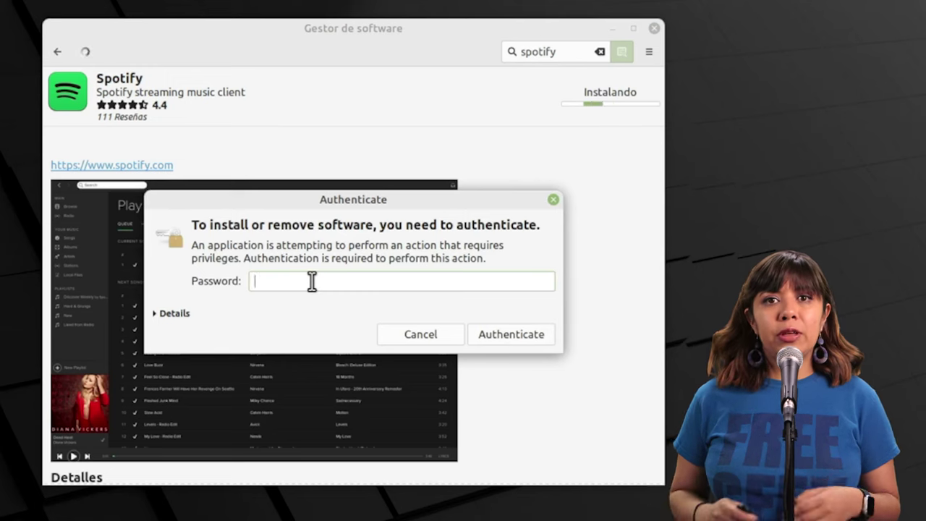
key(Caps_Lock)
text(a)
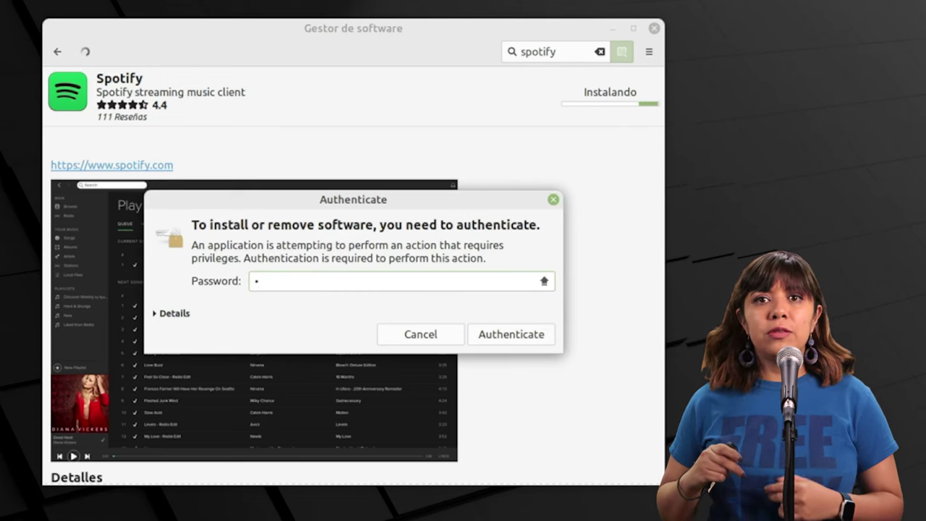
text(aaa)
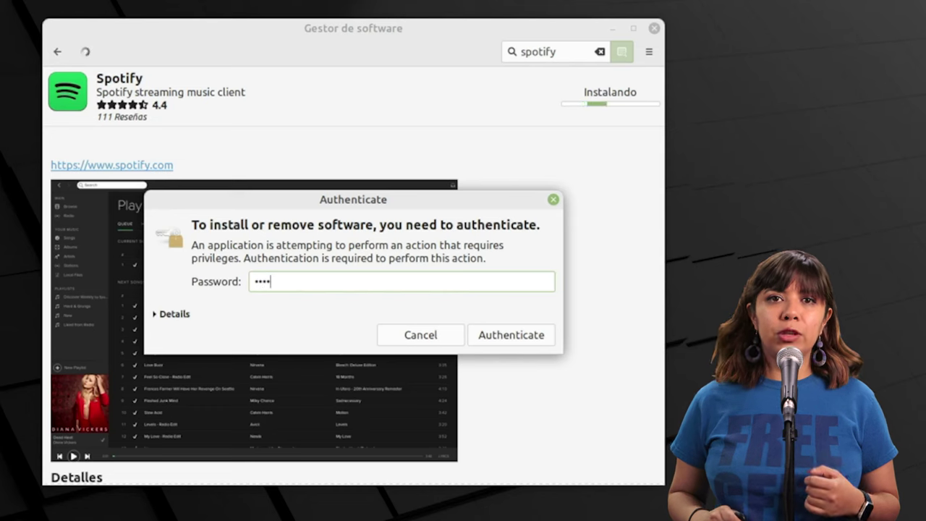
text(aaaa)
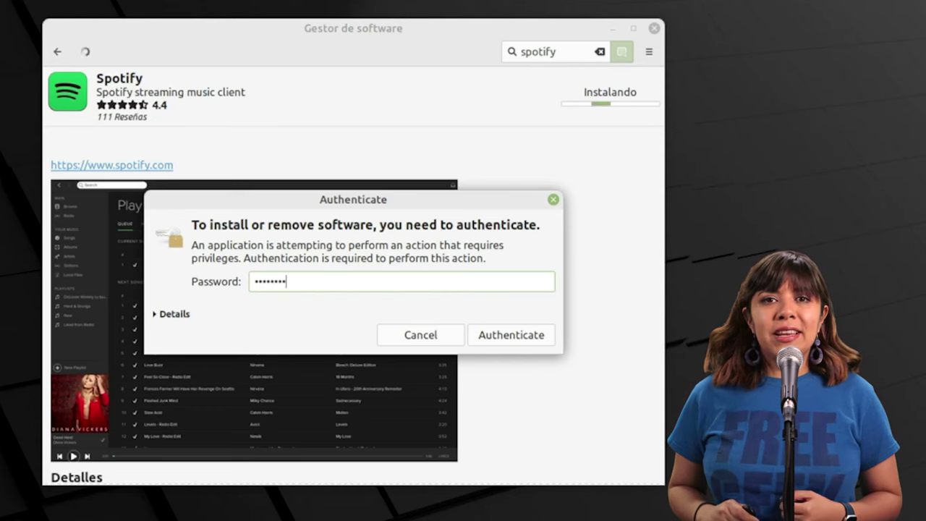
text(aaaaa)
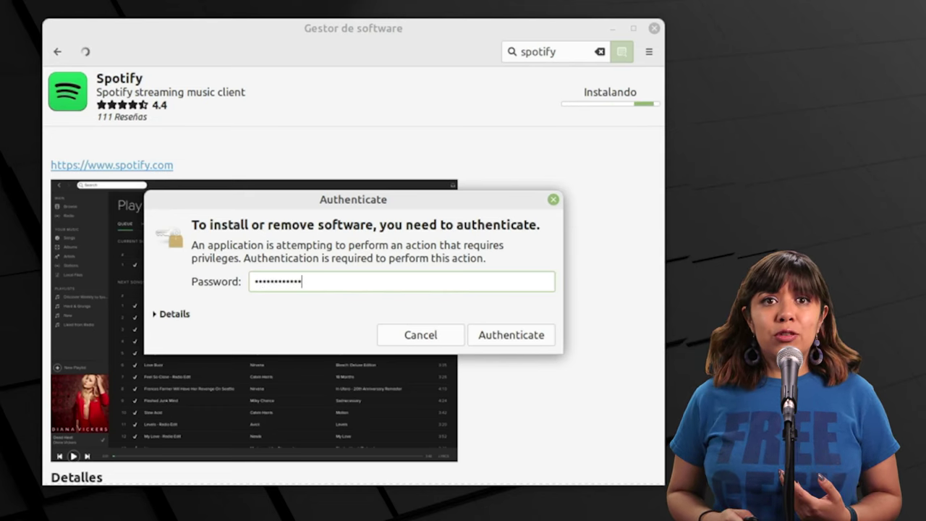
text(aa)
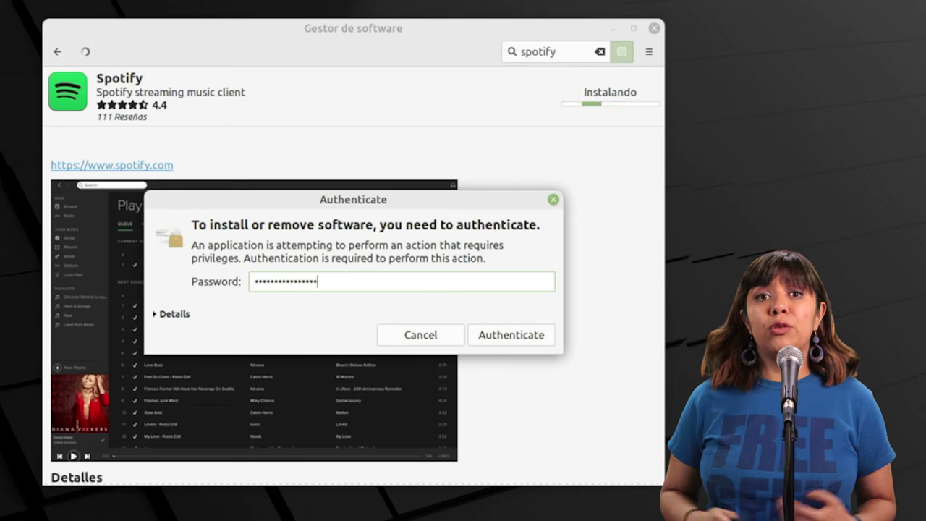
text(aa)
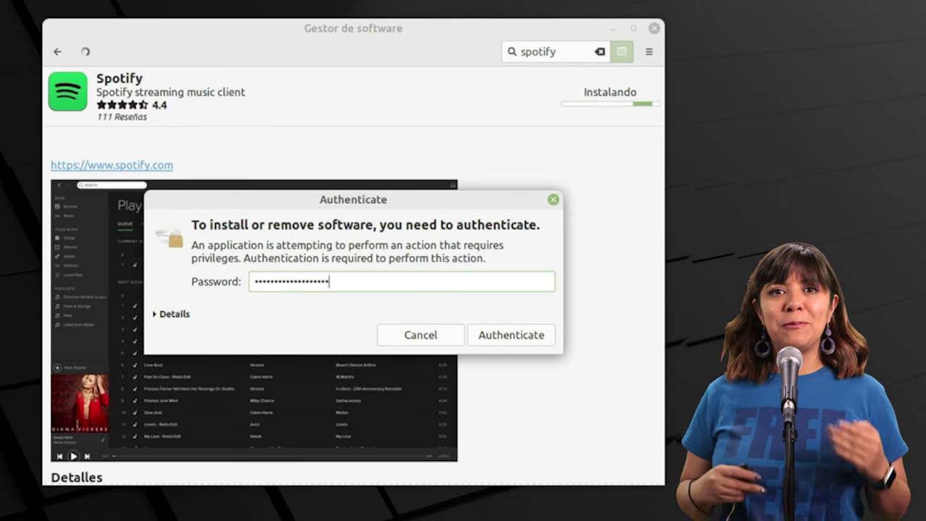
text(a)
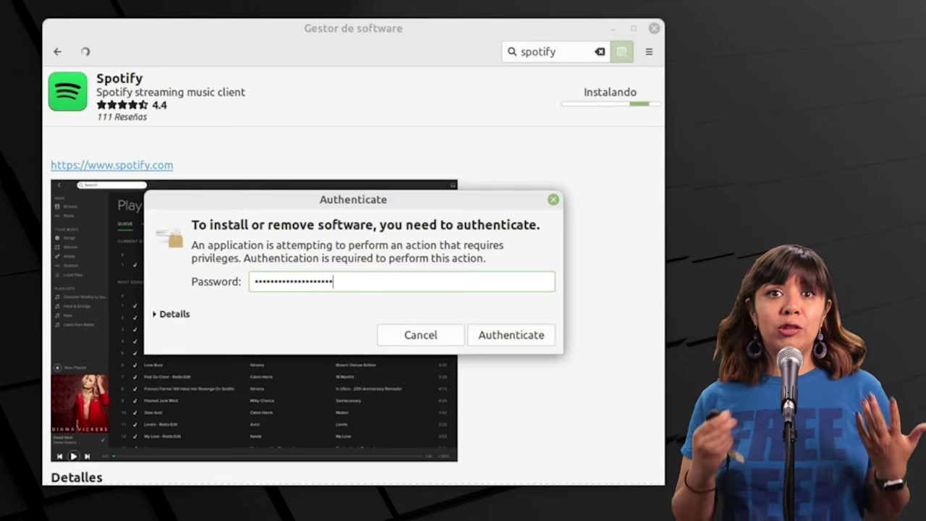
click(519, 333)
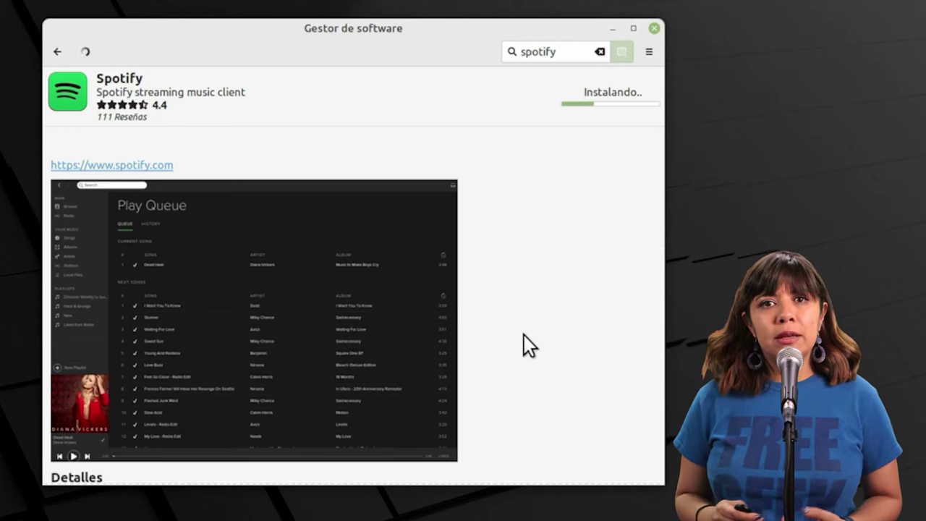
- Scroll the Spotify package page while the installation progresses to about half
scroll(525, 297, down, 3)
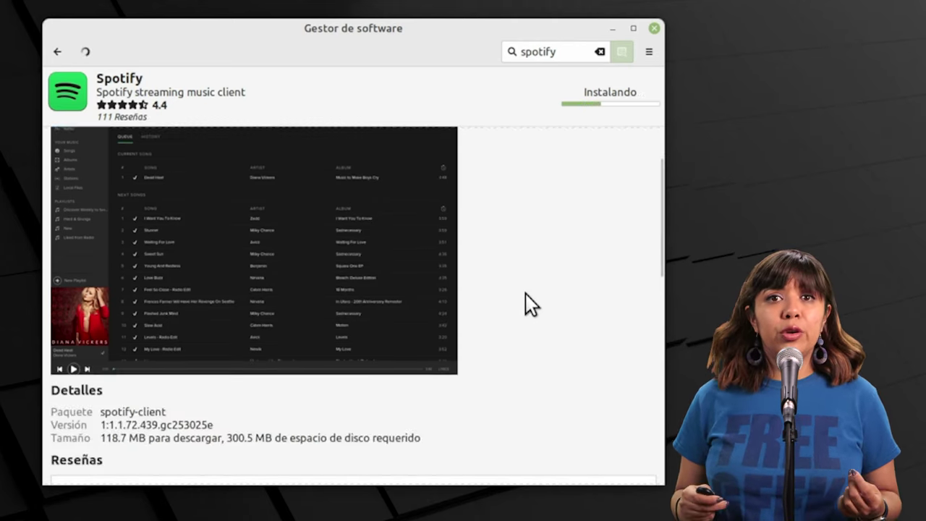
scroll(525, 293, down, 18)
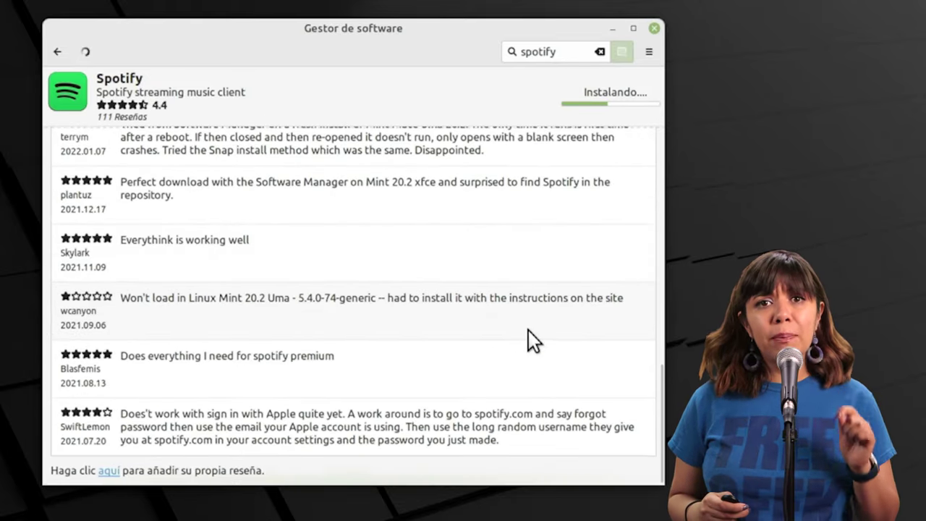
scroll(528, 331, up, 15)
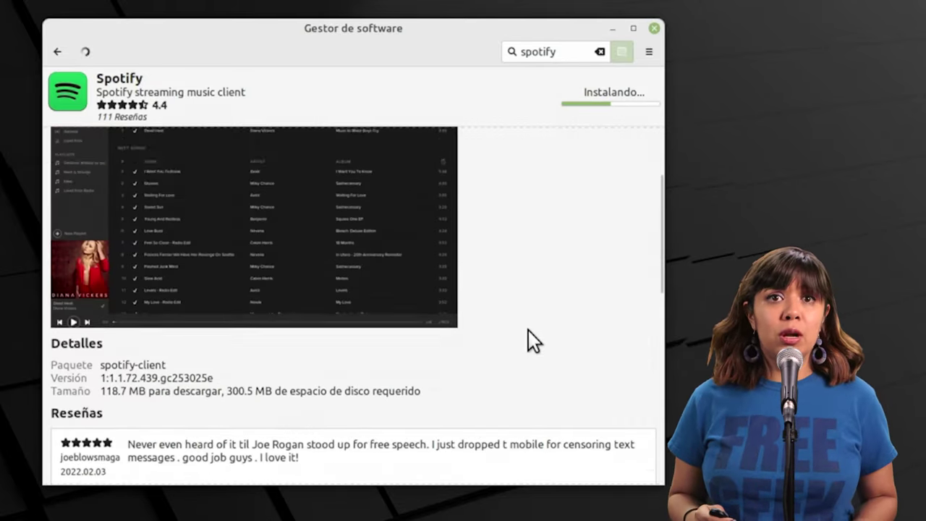
scroll(529, 331, up, 5)
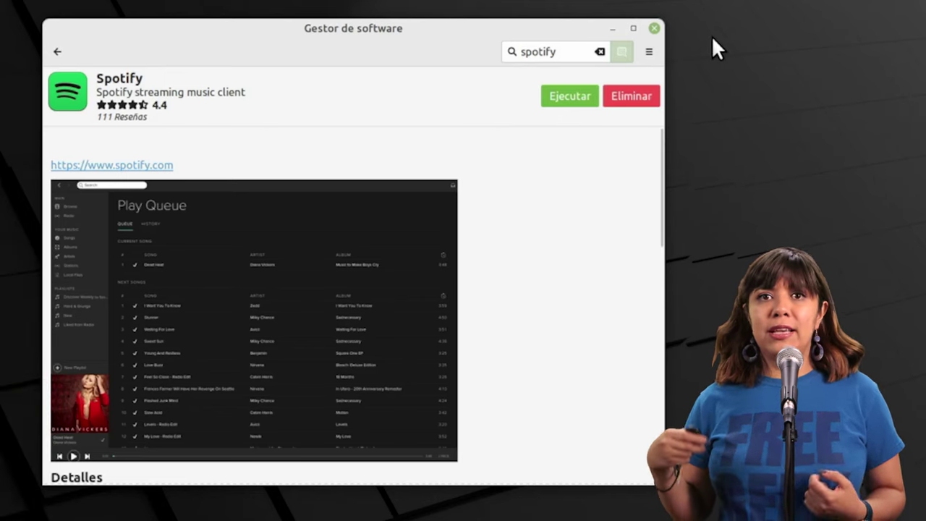
scroll(489, 393, down, 5)
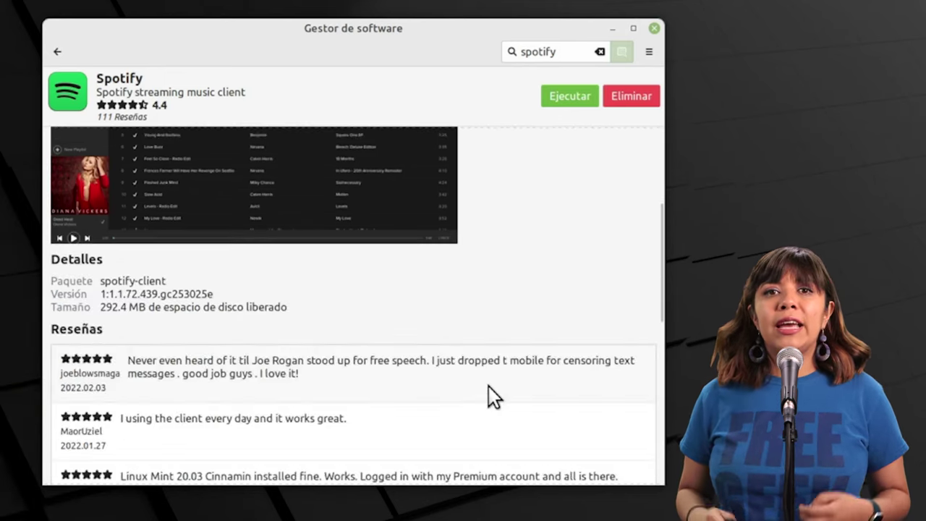
scroll(488, 386, down, 4)
scroll(488, 385, up, 10)
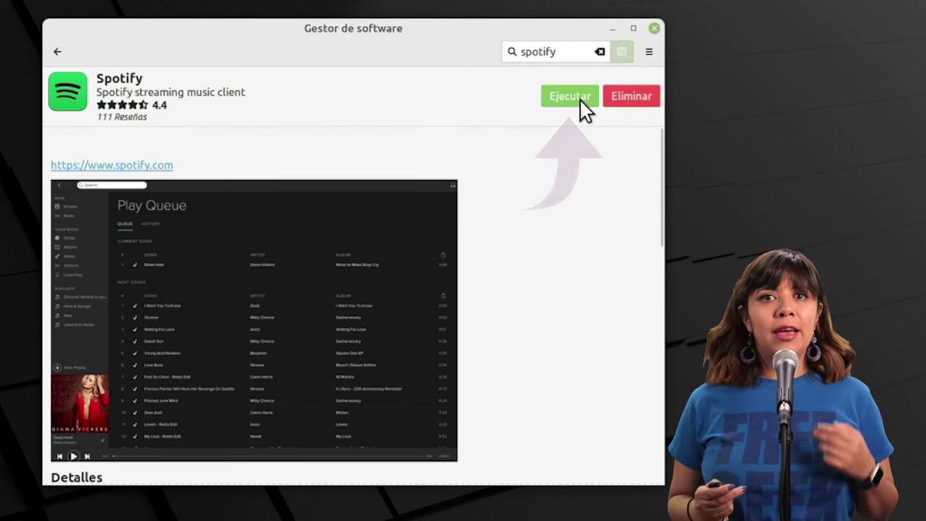
scroll(607, 365, down, 2)
scroll(598, 360, down, 3)
scroll(596, 358, up, 5)
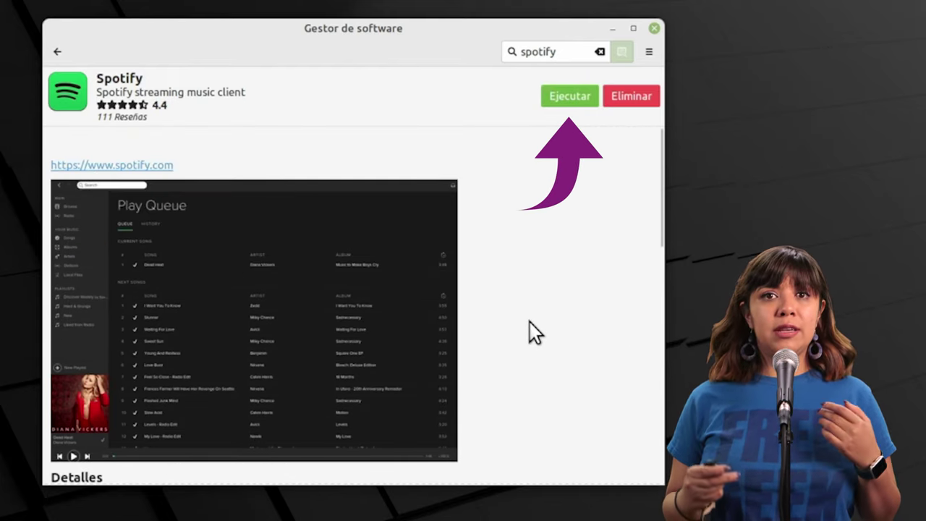
scroll(530, 325, down, 3)
scroll(530, 326, up, 2)
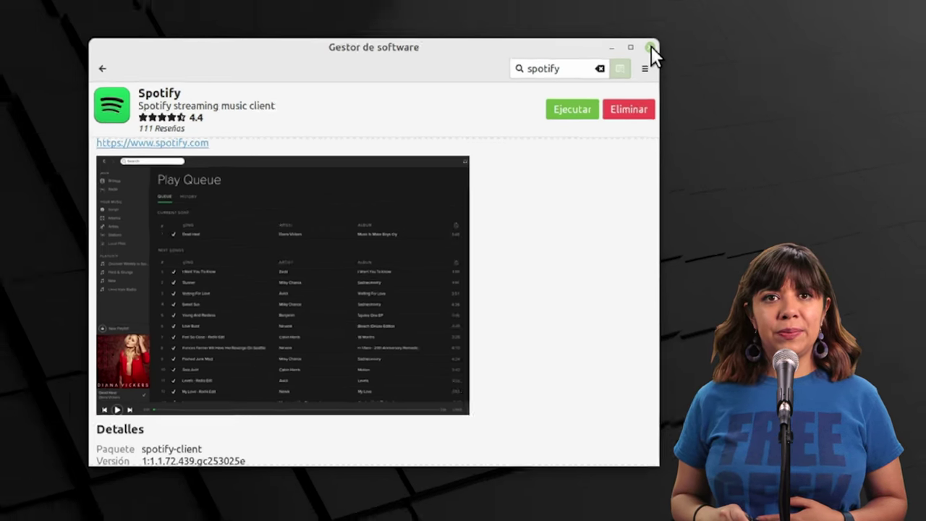
- Close the Software Manager, find Spotify by searching 'spo' in the Menu, and add it to the desktop
click(654, 29)
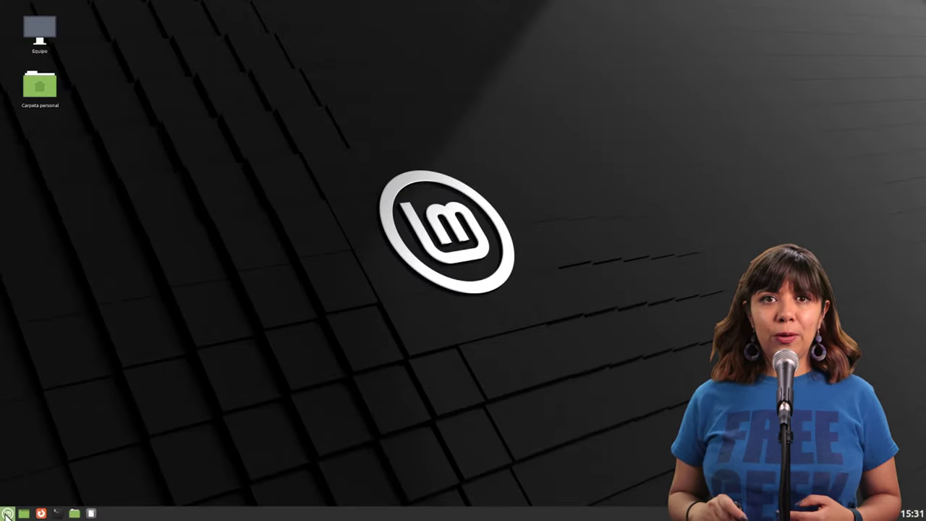
click(7, 514)
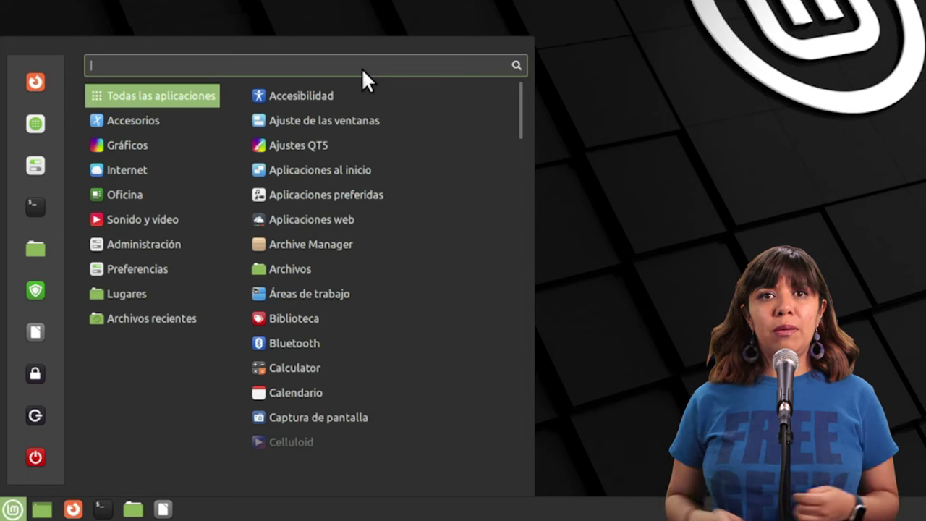
text(spo)
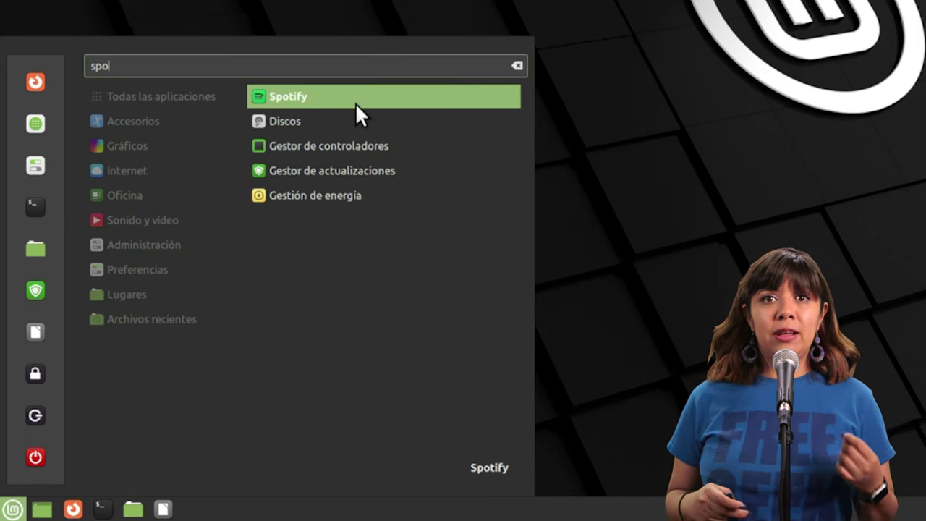
right_click(356, 105)
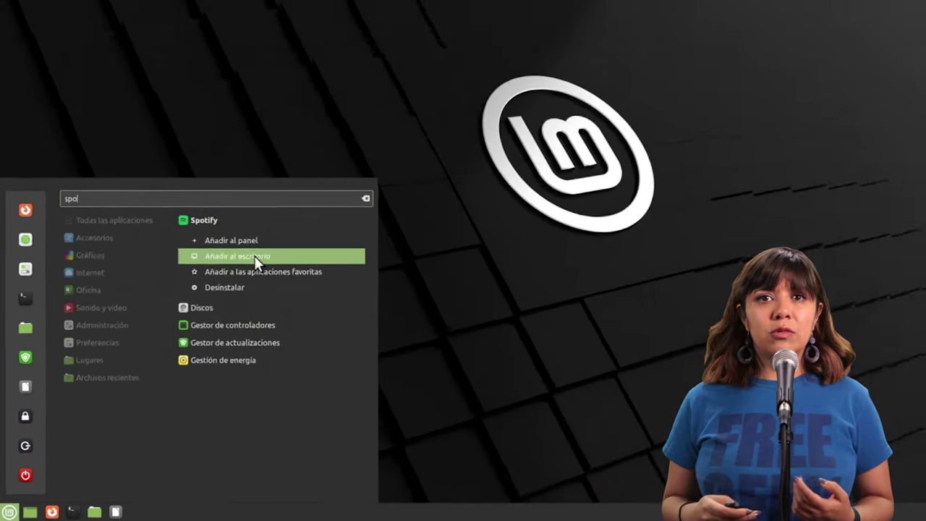
click(254, 255)
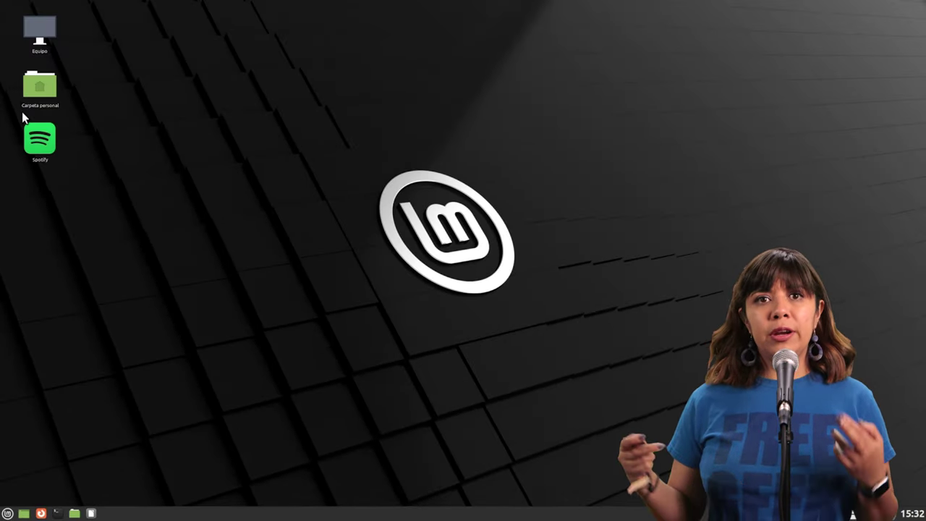
double_click(49, 141)
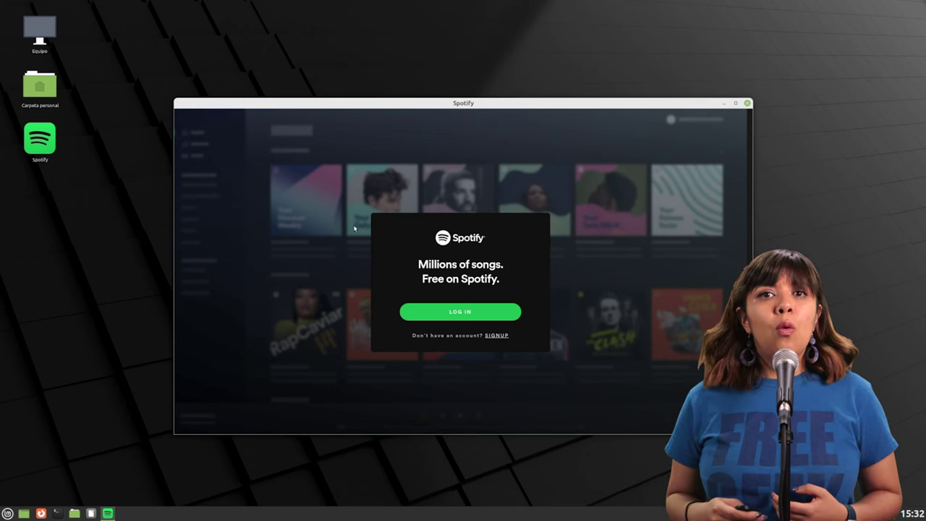
click(495, 336)
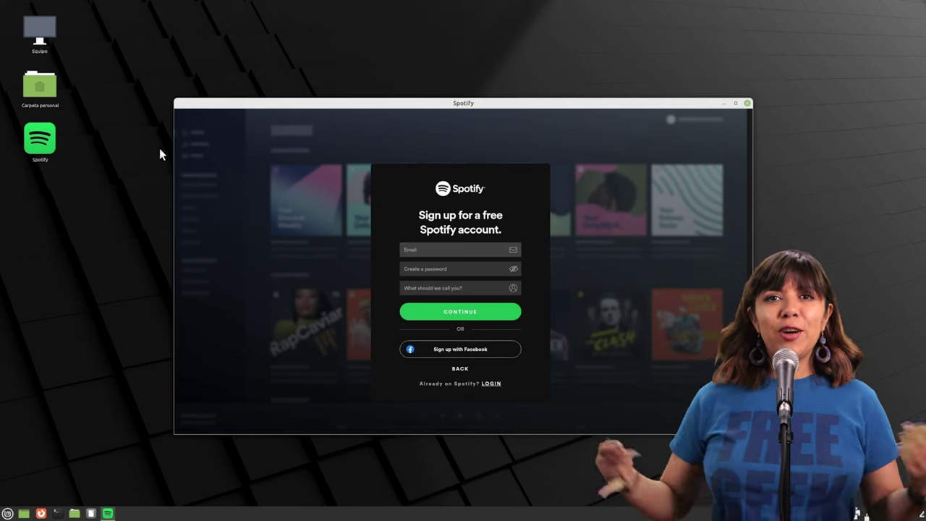
click(747, 103)
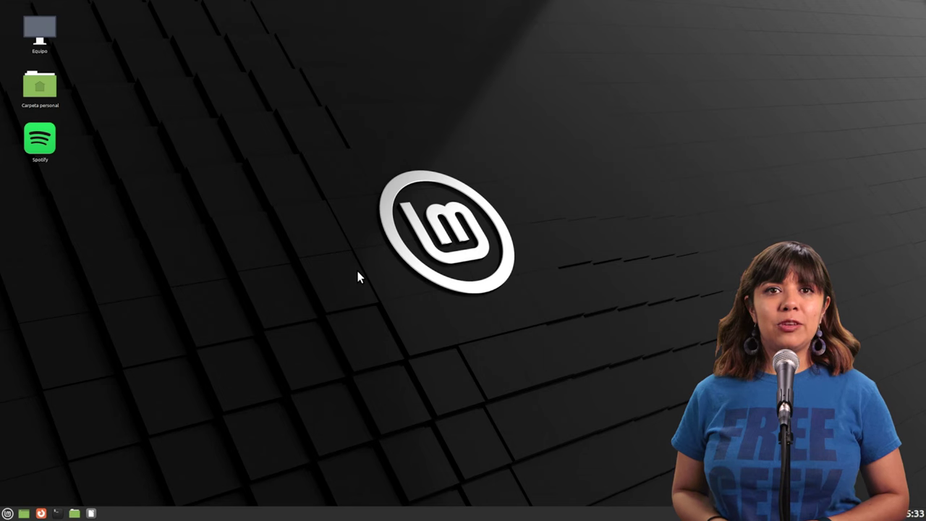
- Search the Menu for 'conf' to launch Configuración del sistema
click(7, 513)
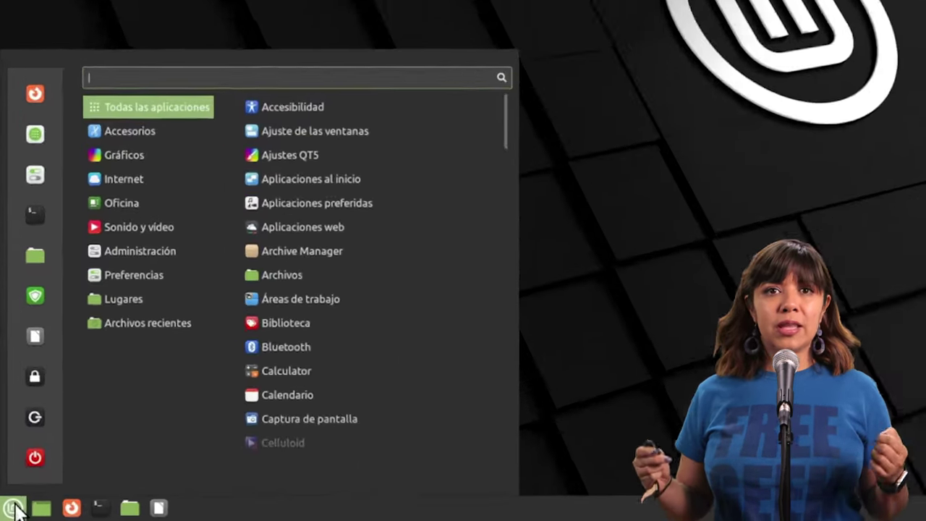
text(conf)
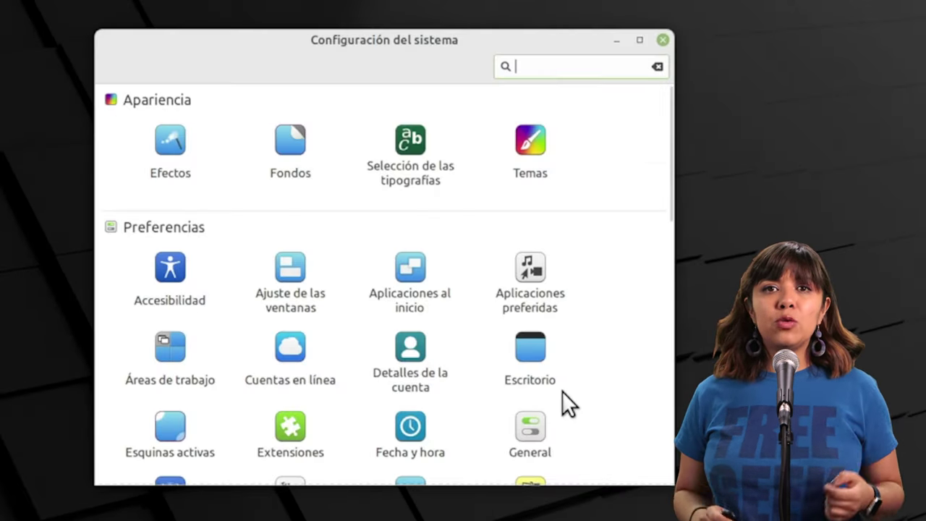
scroll(571, 403, down, 1)
scroll(583, 392, up, 1)
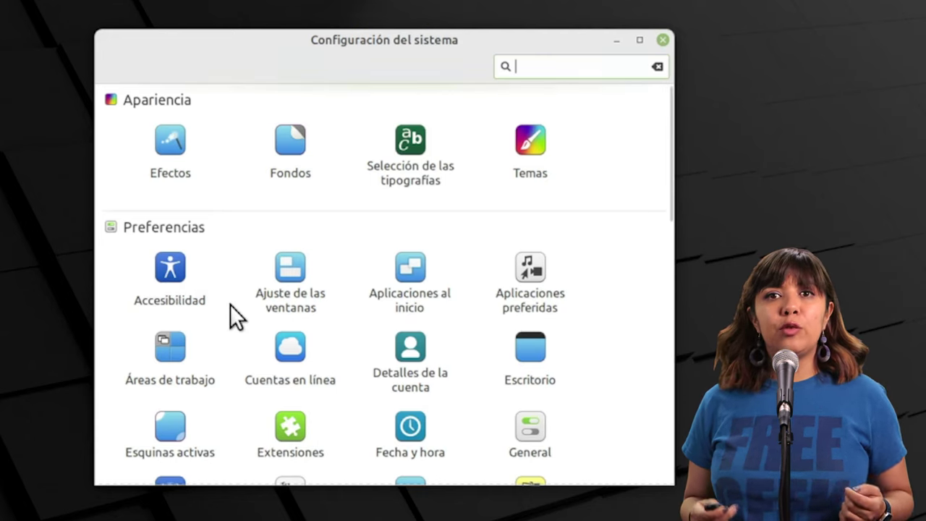
scroll(230, 304, down, 2)
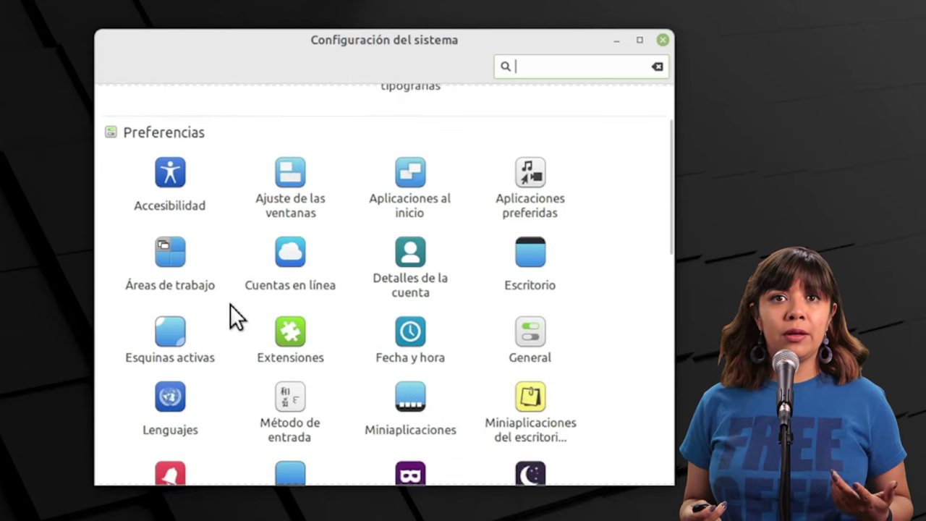
scroll(230, 304, down, 1)
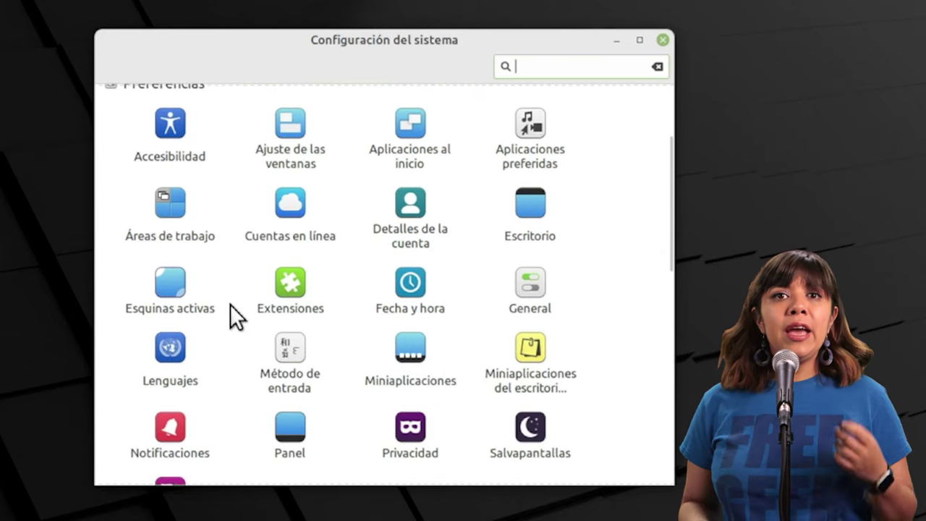
scroll(230, 316, down, 2)
scroll(230, 304, down, 4)
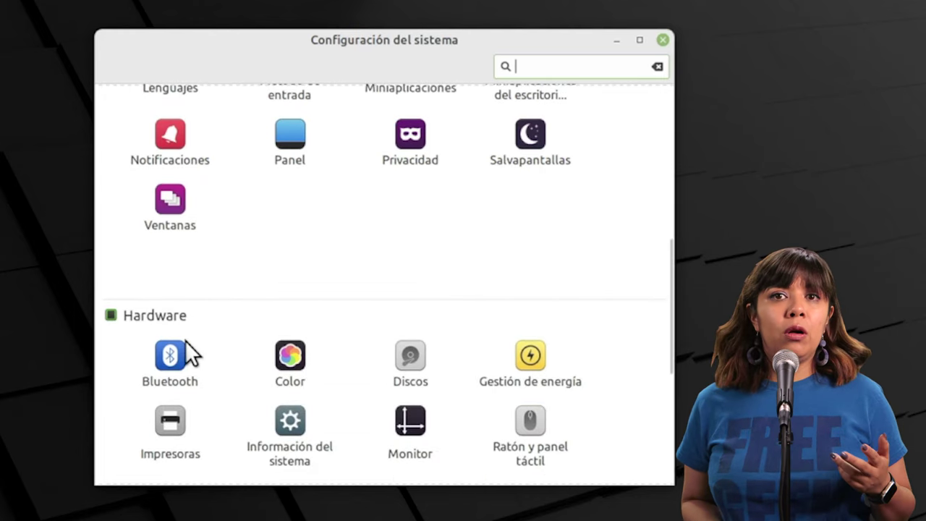
scroll(212, 348, down, 2)
scroll(212, 348, down, 2)
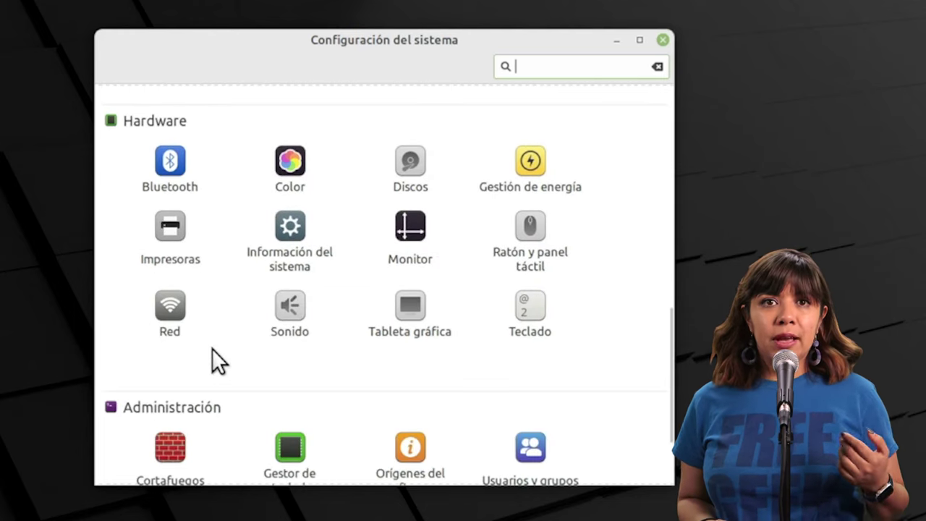
scroll(257, 349, down, 3)
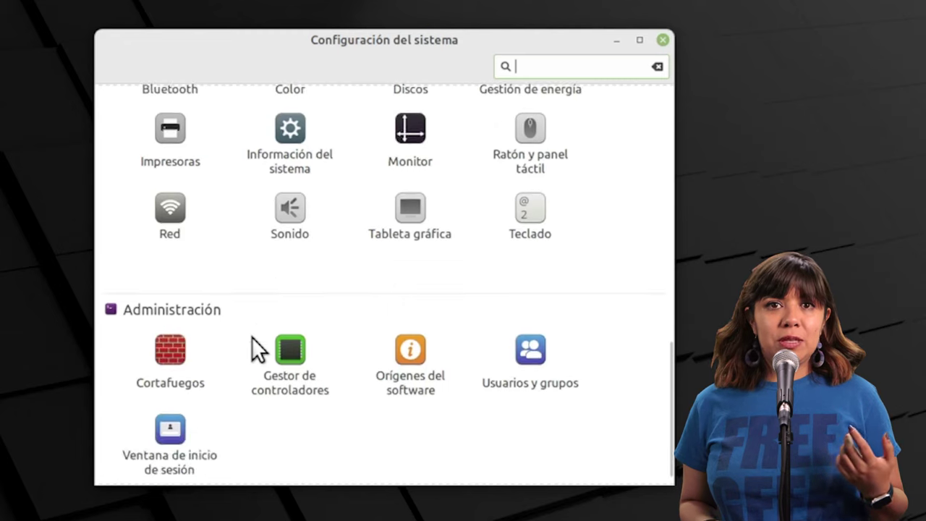
scroll(252, 337, up, 4)
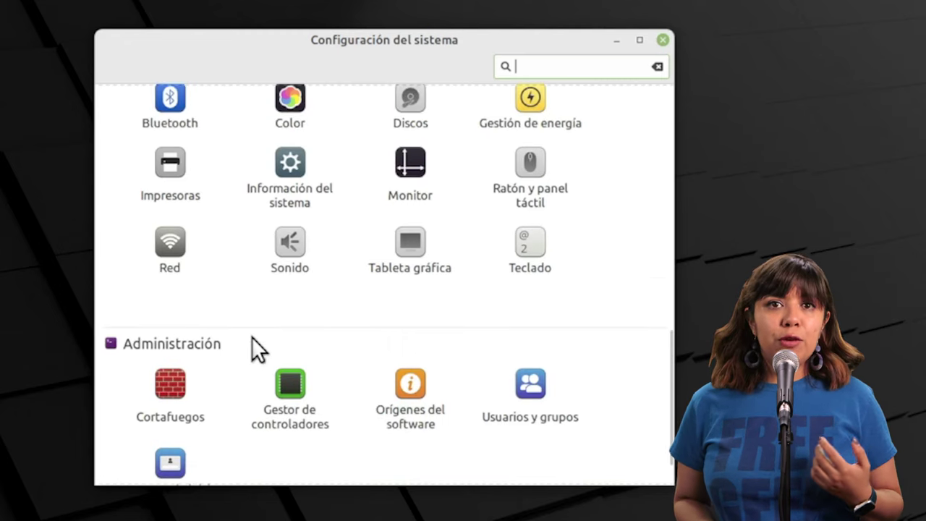
scroll(251, 336, up, 11)
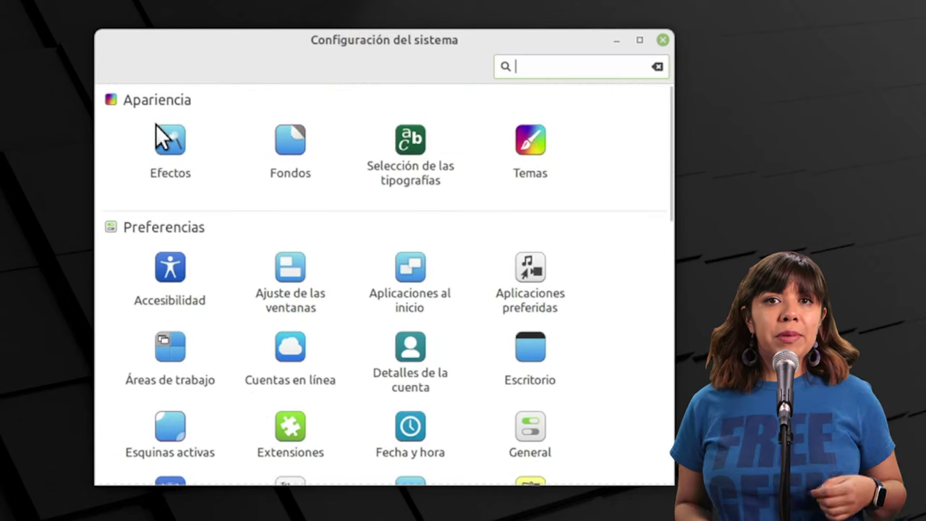
click(538, 140)
- Open the Bordes de las ventanas chooser and close it without changing anything
click(539, 140)
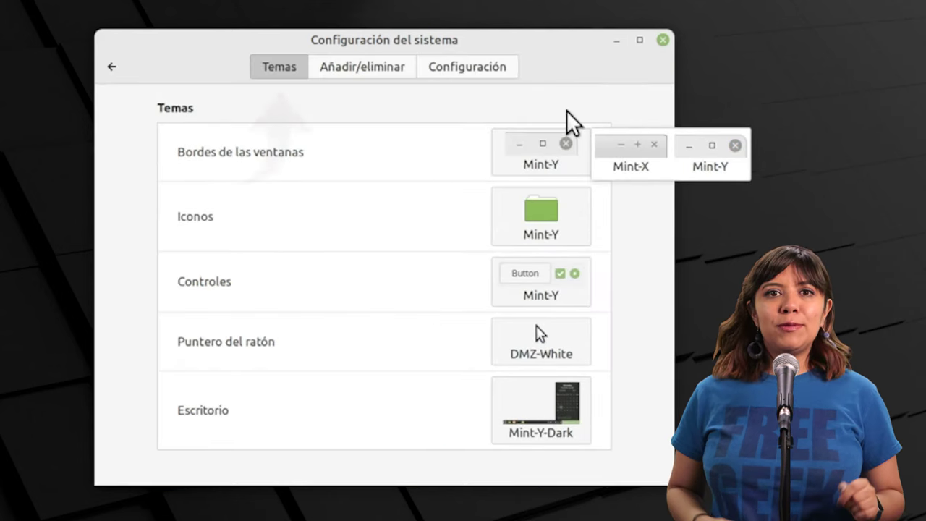
click(656, 96)
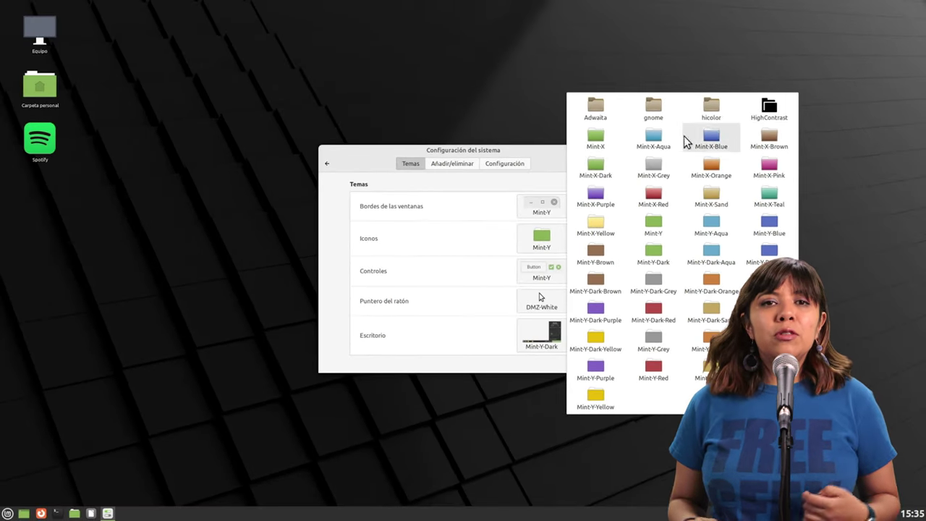
- Apply Mint-X-Aqua icons, then Mint-X-Pink so the desktop folders turn pink
click(653, 142)
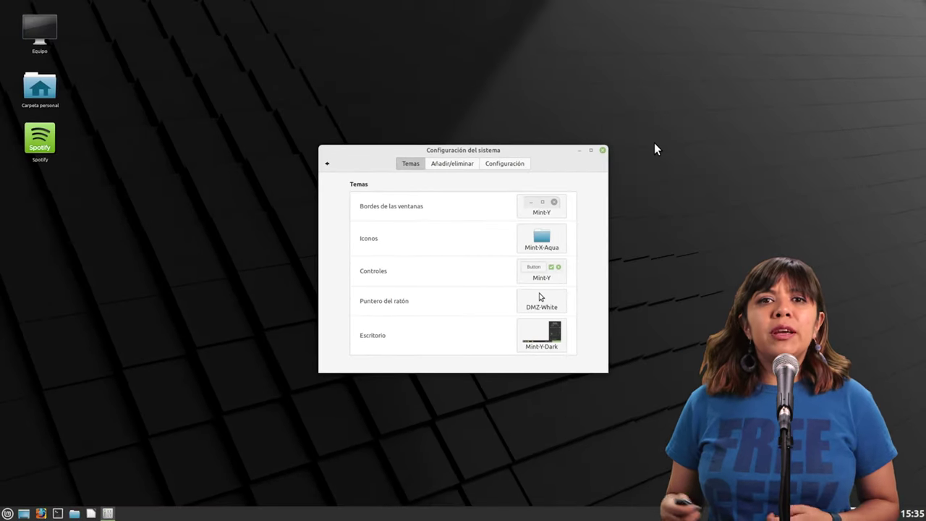
click(542, 239)
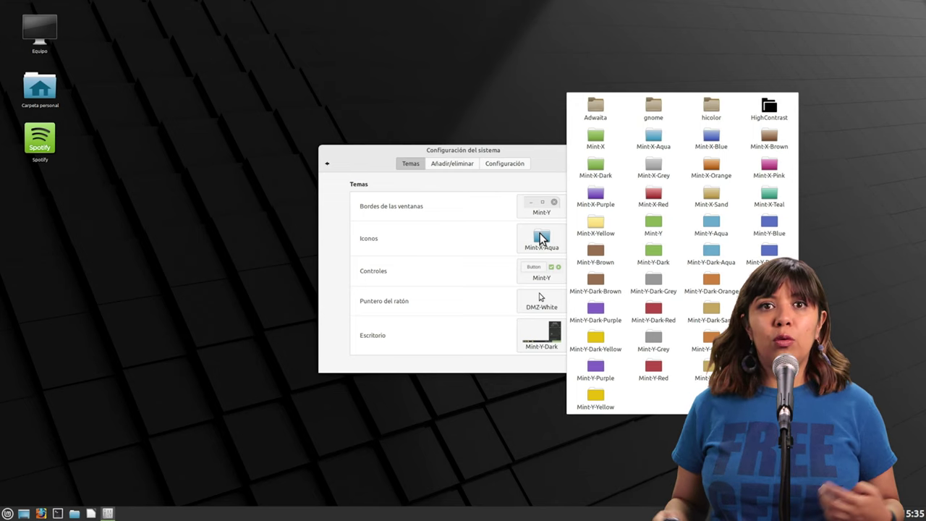
click(774, 167)
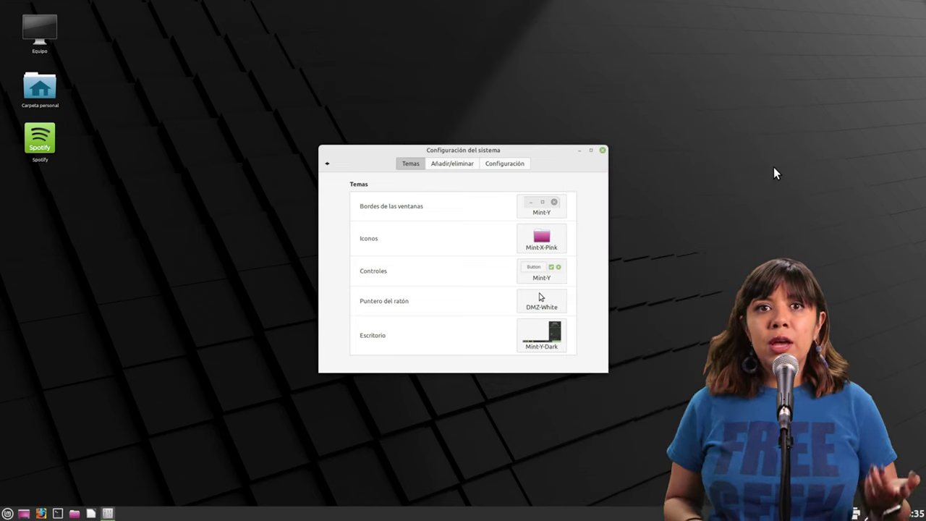
click(546, 241)
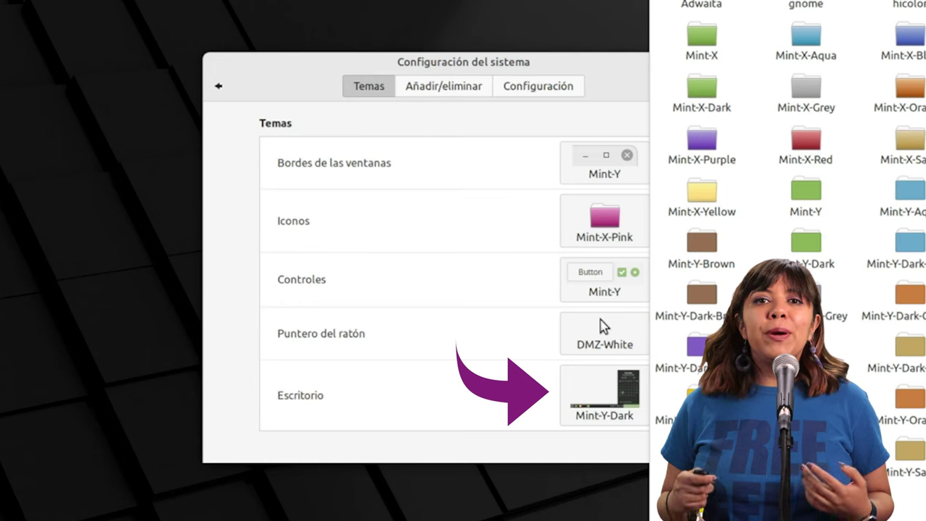
- Apply the Mint-Y-Aqua icon theme and glance at the window border choices
click(908, 197)
click(582, 172)
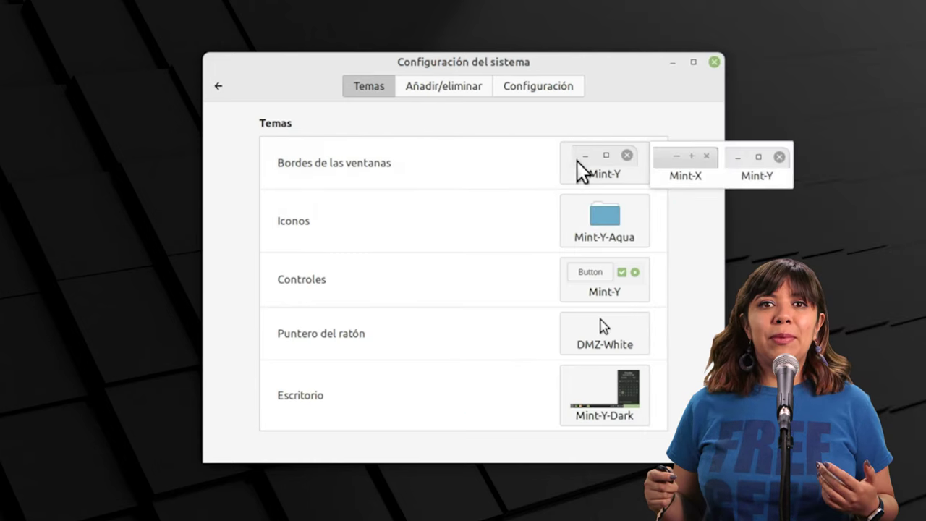
click(757, 179)
- Choose Mint-X window borders and return to the main settings overview
click(610, 168)
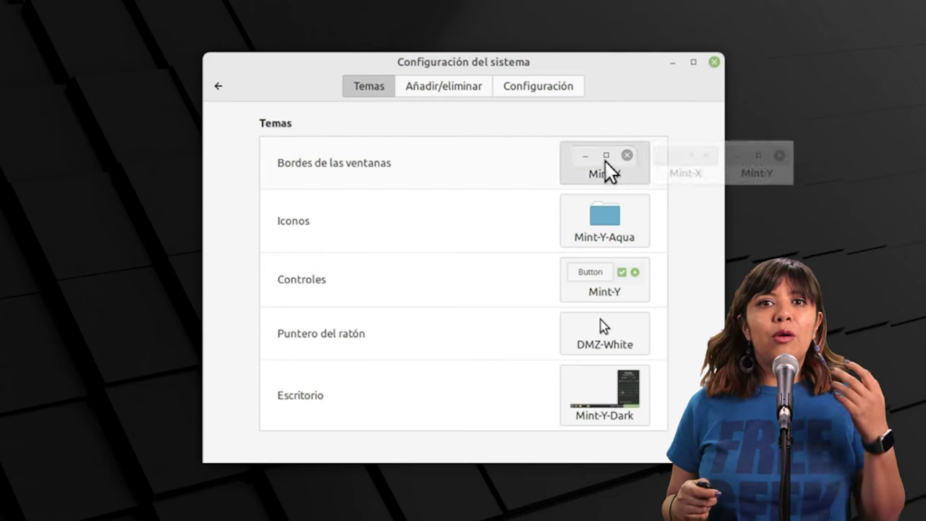
click(677, 170)
click(570, 177)
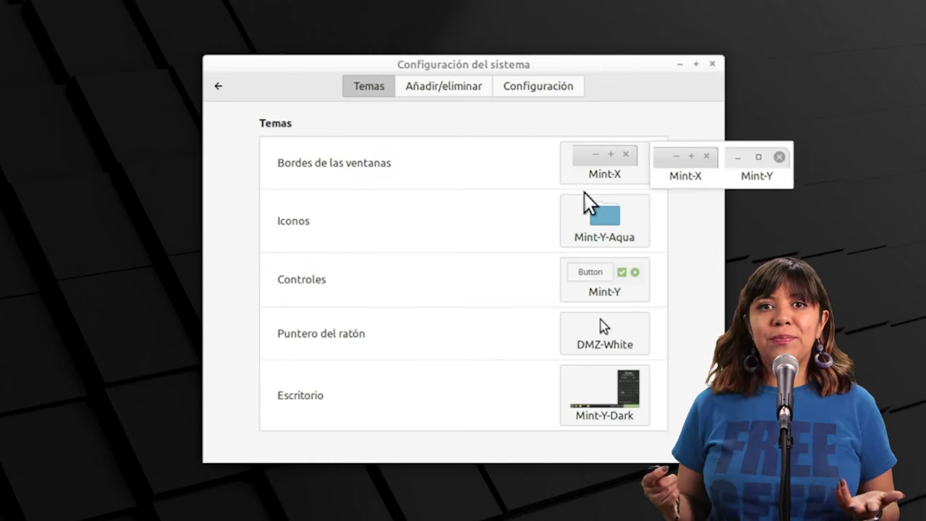
click(575, 129)
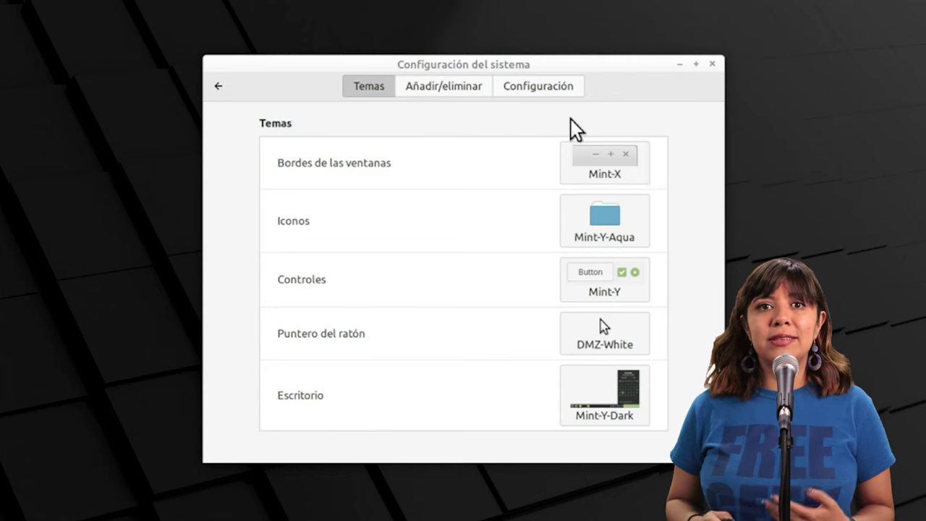
click(218, 87)
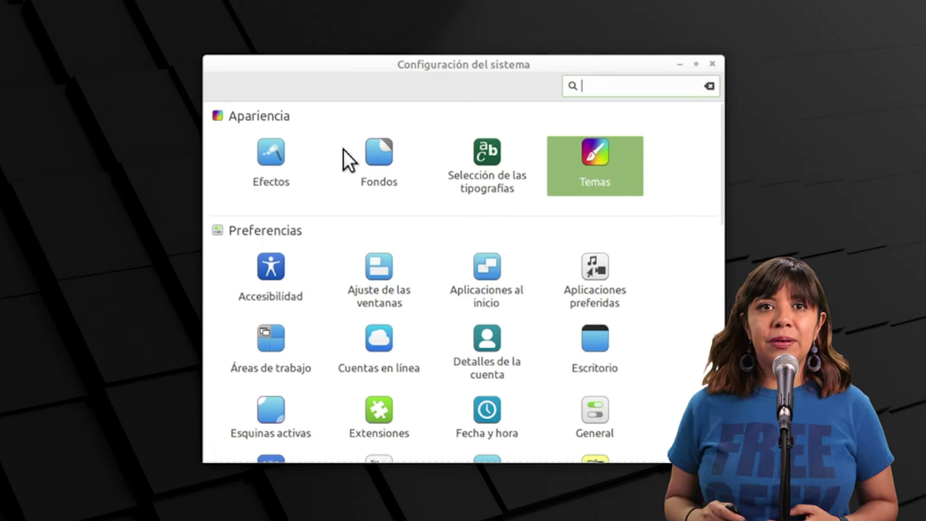
- Try the first Linux Mint, eDesigner and dark Sele wallpapers, minimizing settings to preview the desktop
click(384, 160)
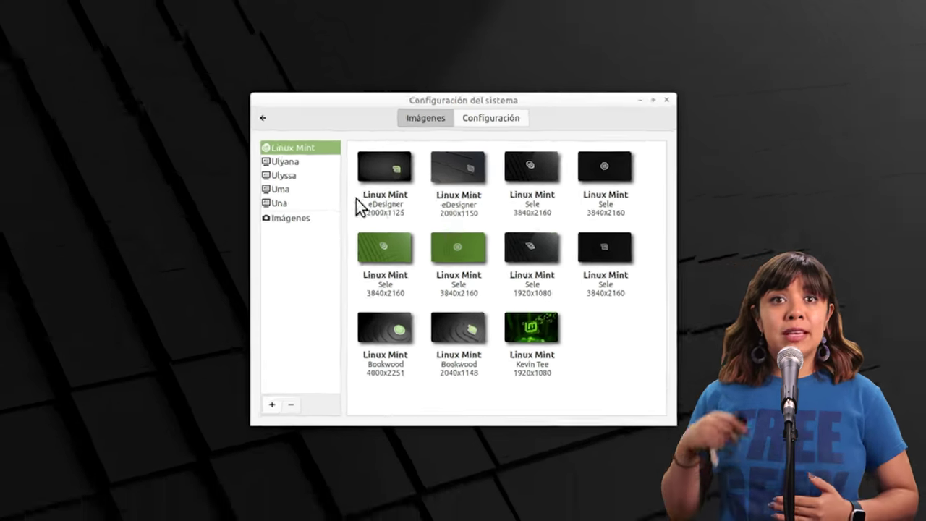
click(382, 172)
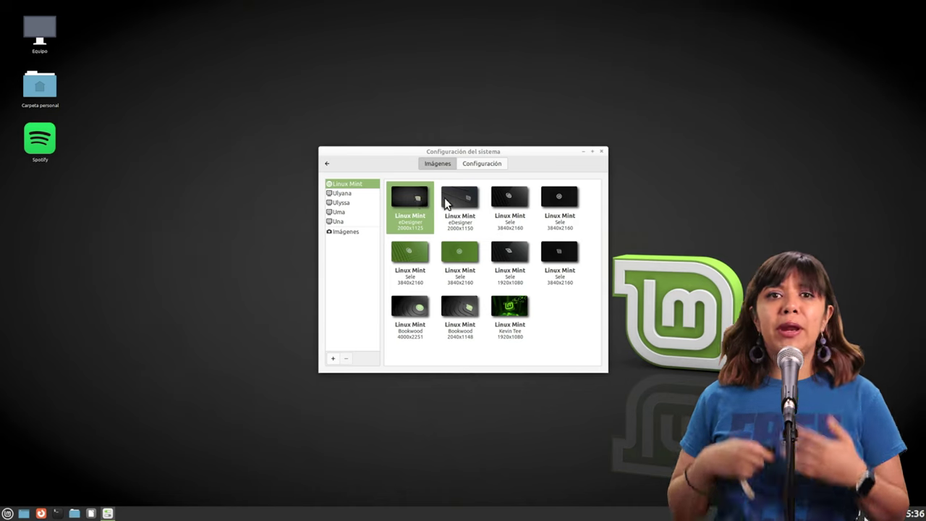
click(455, 201)
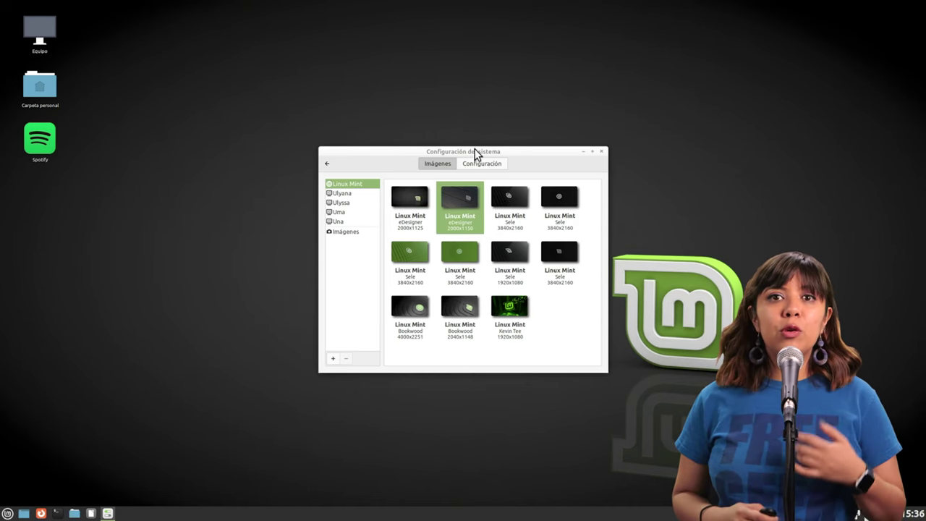
drag(474, 152, 326, 143)
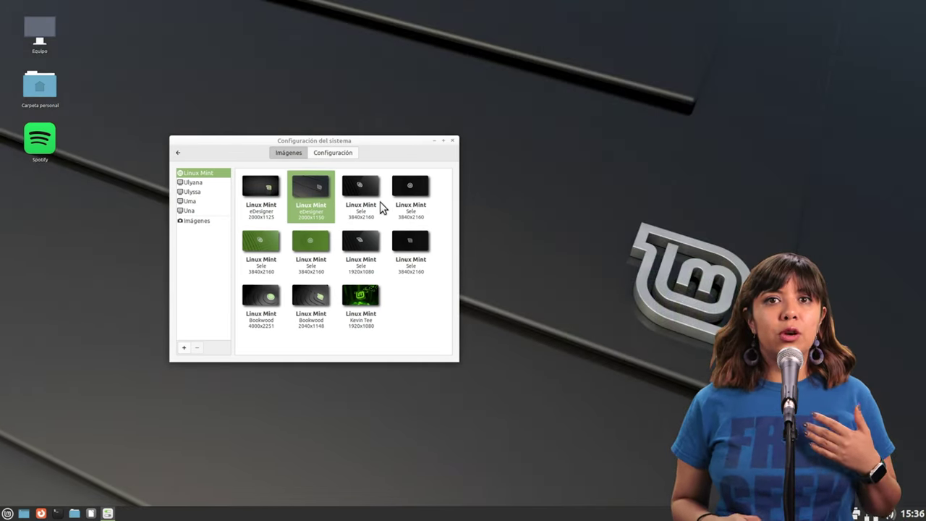
click(383, 202)
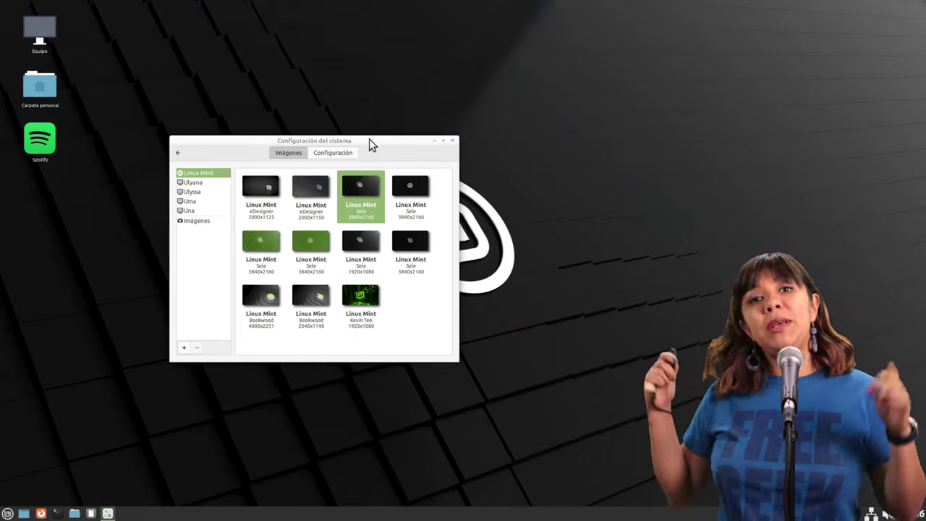
click(443, 140)
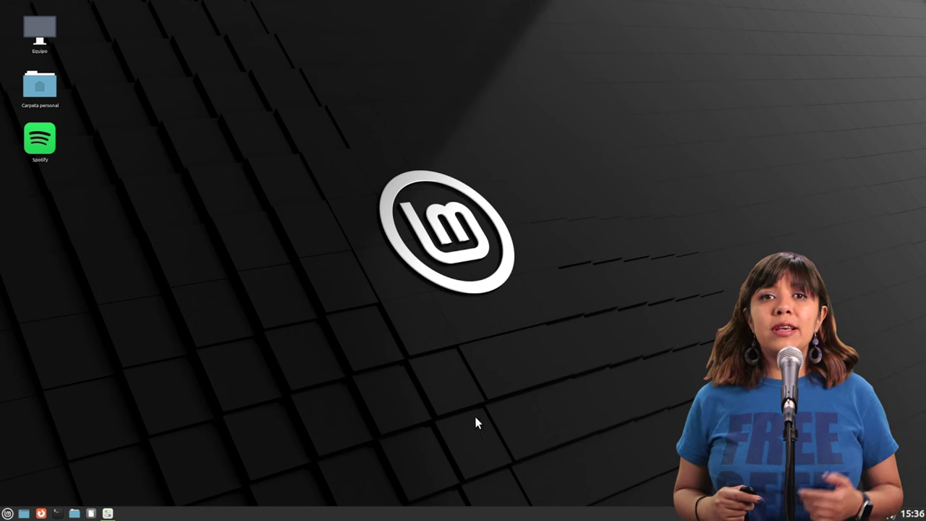
click(107, 500)
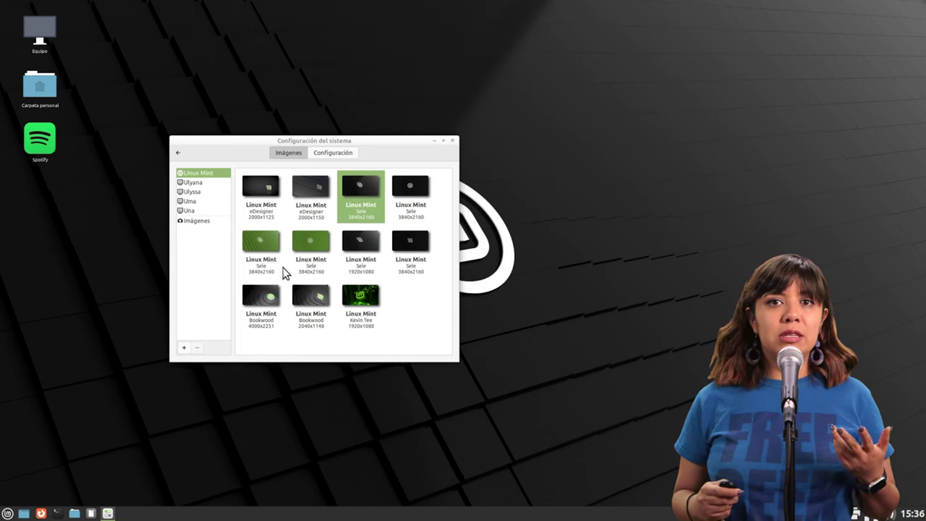
- Apply the green Sele image, then the glowing green Mint logo wallpaper, and preview it
click(298, 241)
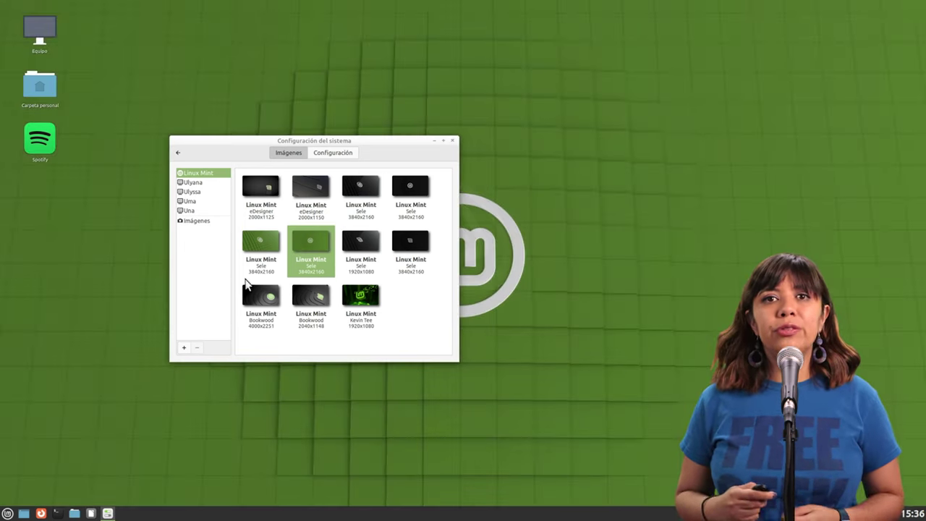
click(360, 298)
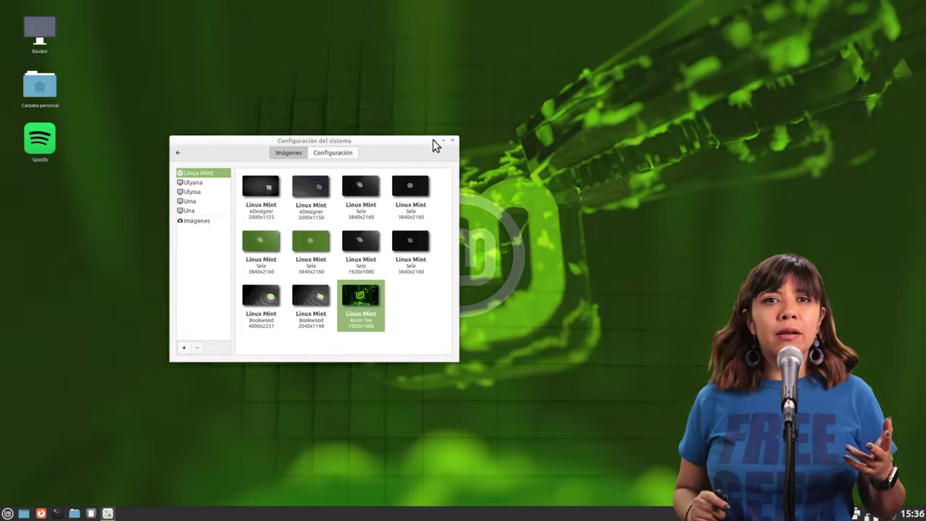
click(443, 140)
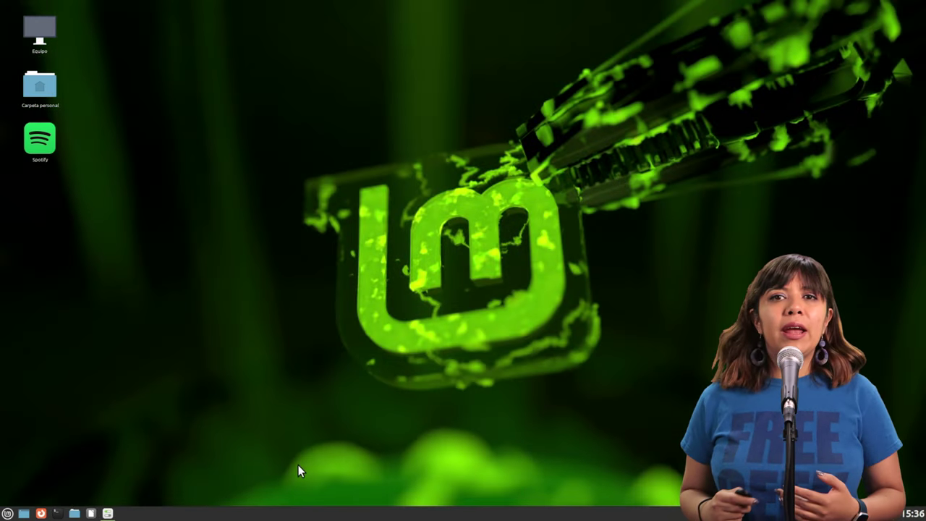
click(107, 513)
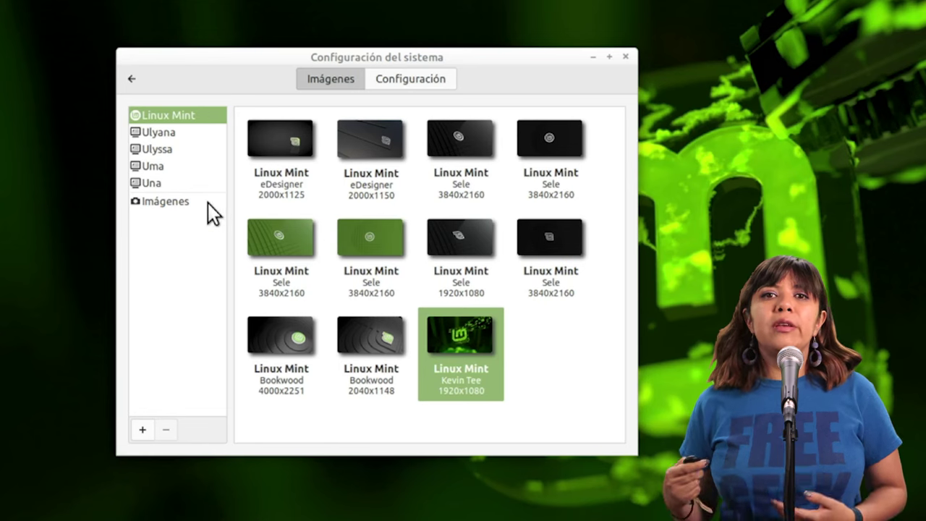
- Browse the Ulyana, Ulyssa, Uma and Una wallpaper collections, then return to Ulyana
click(161, 133)
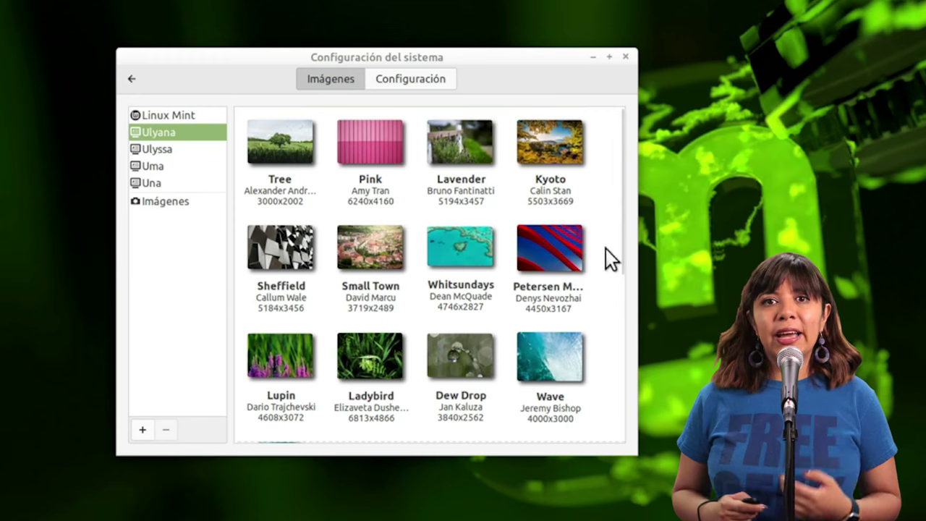
drag(619, 240, 611, 303)
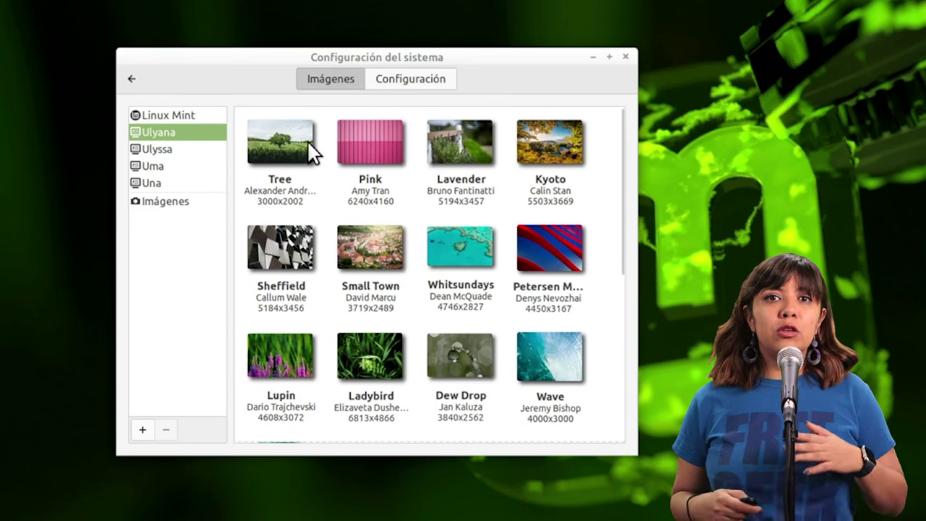
scroll(514, 272, down, 9)
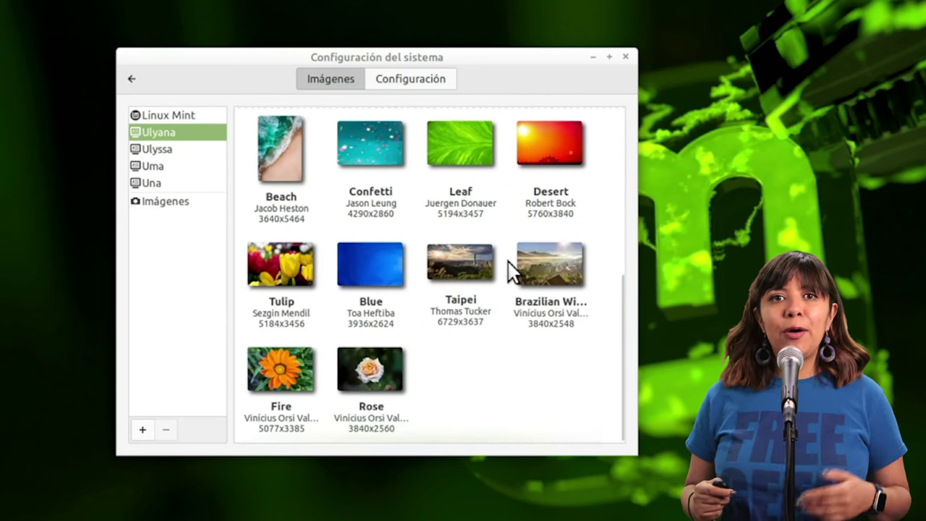
scroll(512, 271, up, 3)
scroll(506, 256, up, 6)
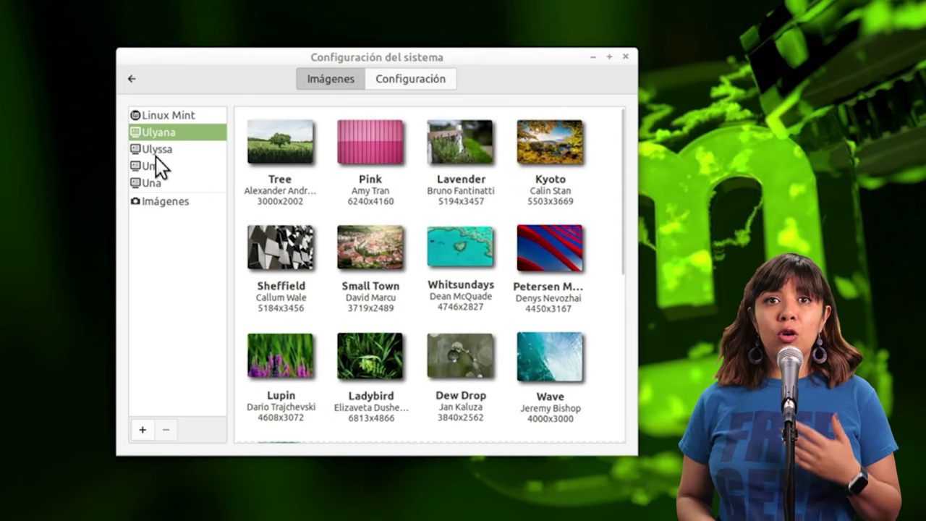
click(158, 151)
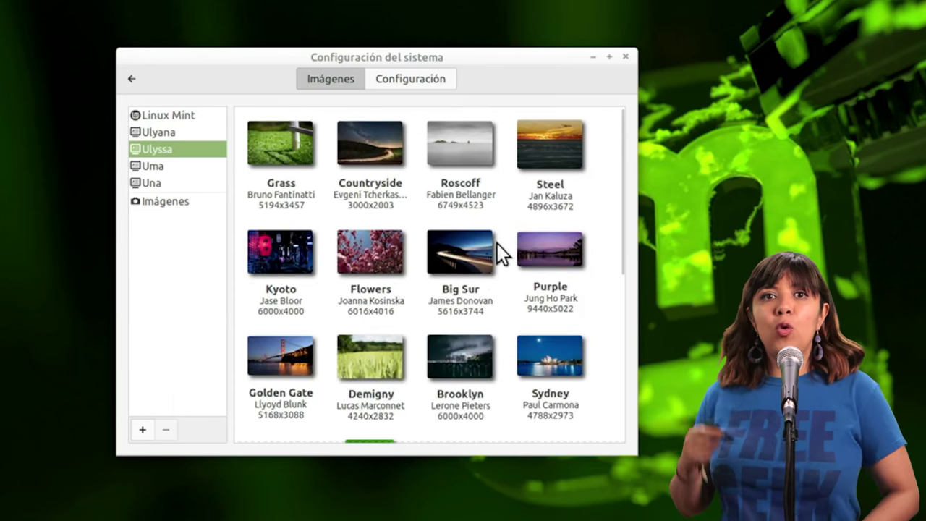
scroll(492, 229, down, 8)
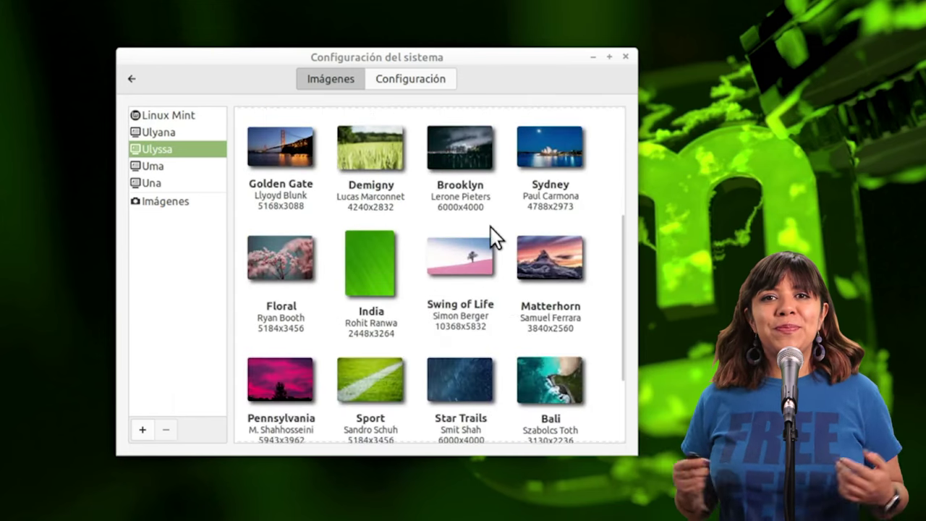
click(185, 166)
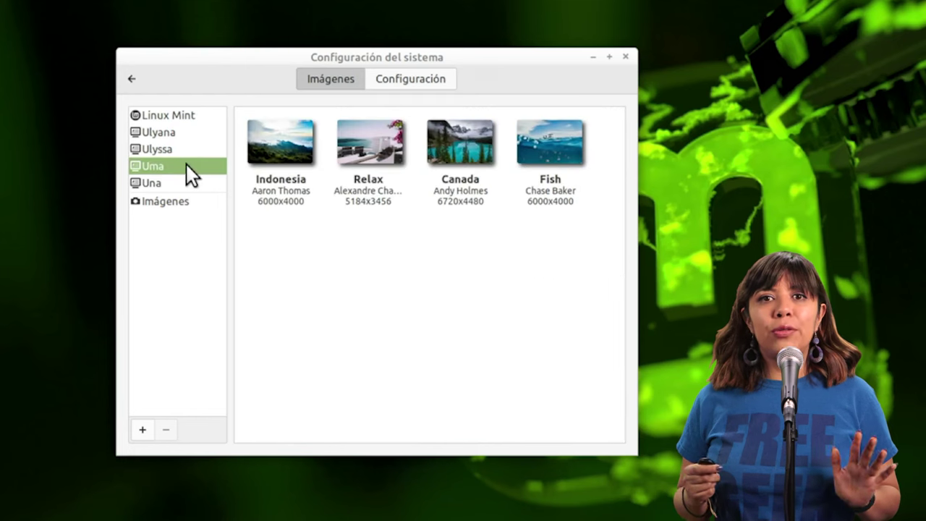
scroll(438, 211, down, 4)
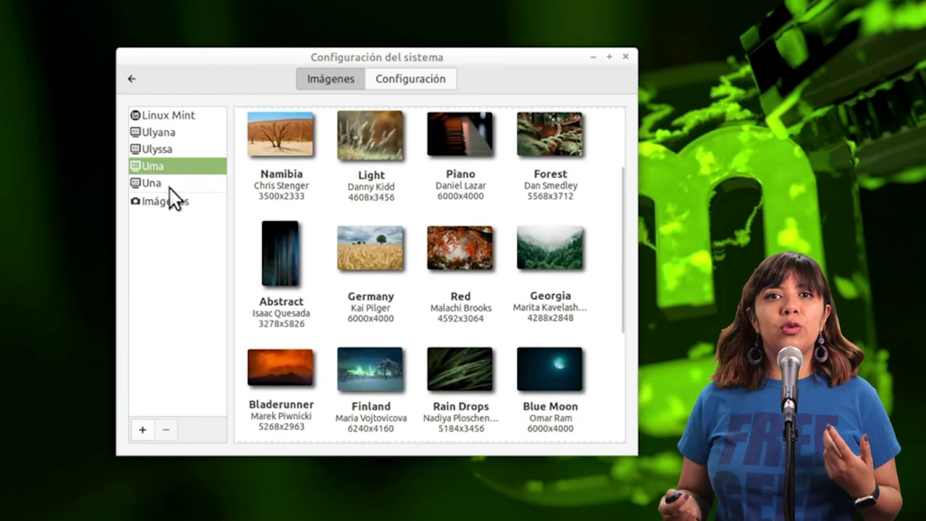
click(169, 186)
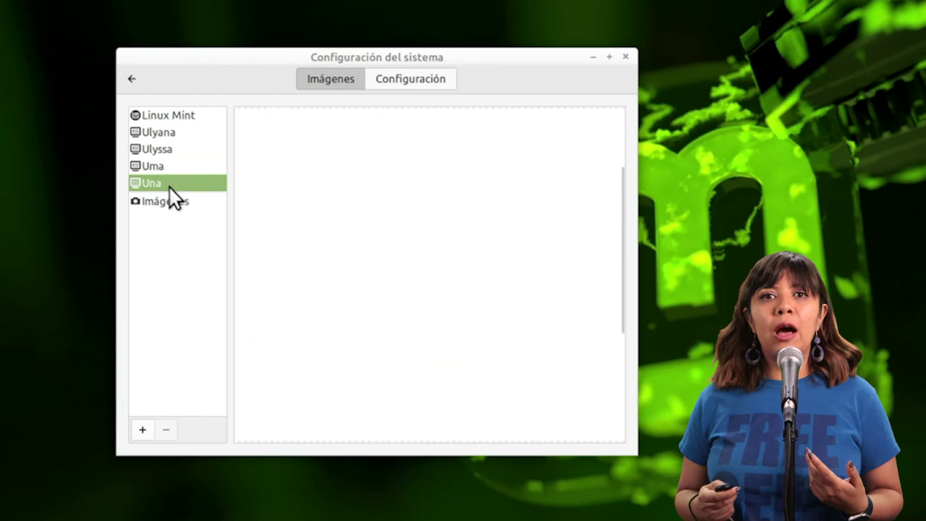
click(169, 136)
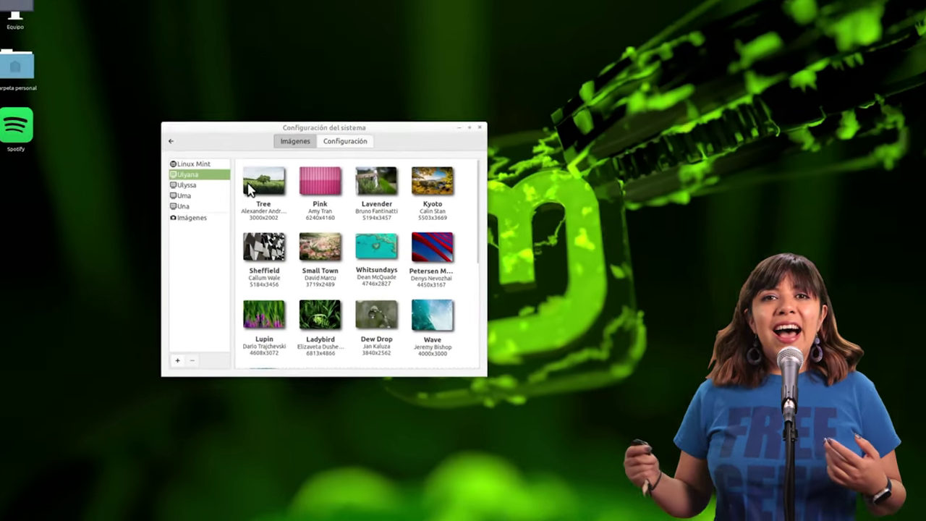
- Try the Tree, Pink and Lavender wallpapers, ending on the Kyoto autumn image
click(264, 145)
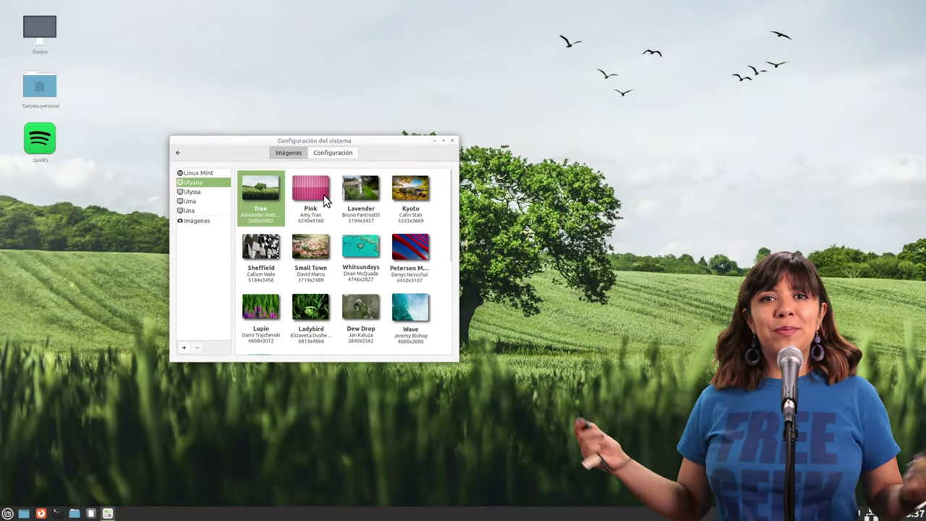
click(324, 196)
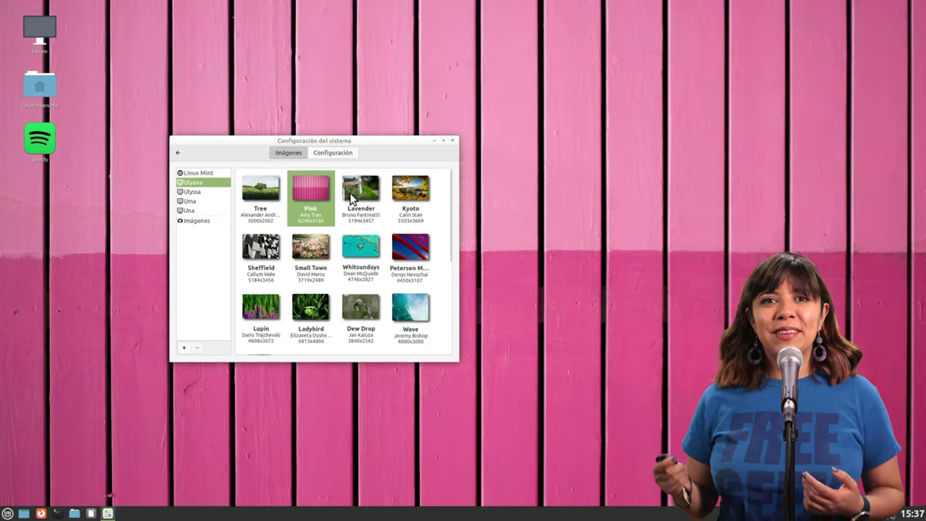
click(359, 197)
click(426, 200)
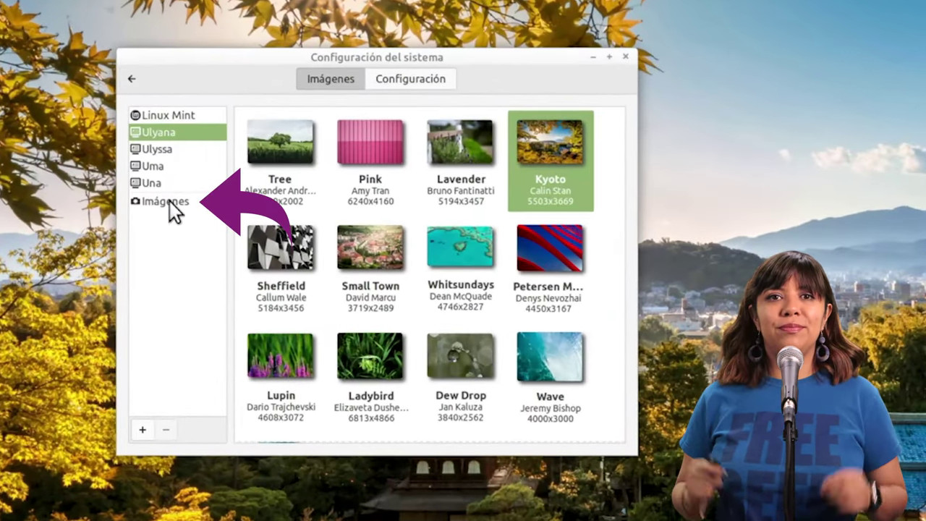
- View the empty Imágenes collection, go back to the settings overview, and reopen Fondos
click(170, 200)
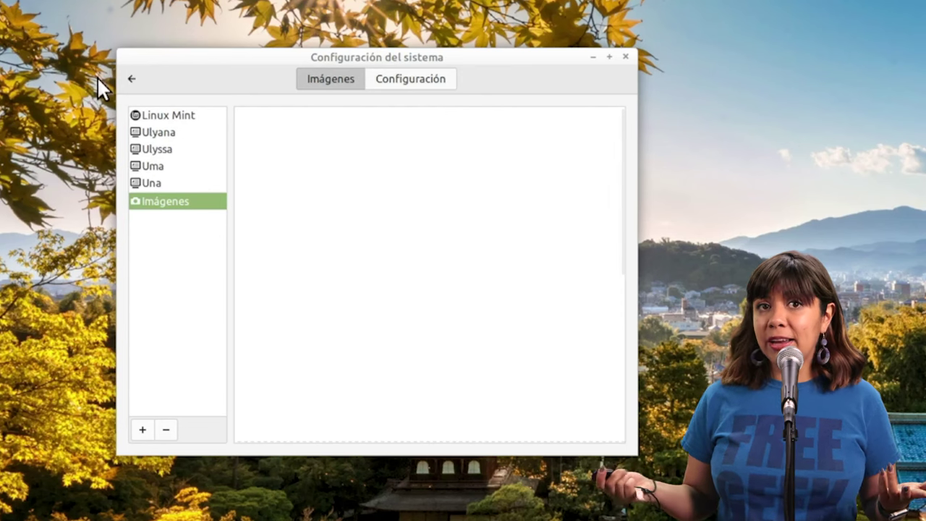
click(130, 81)
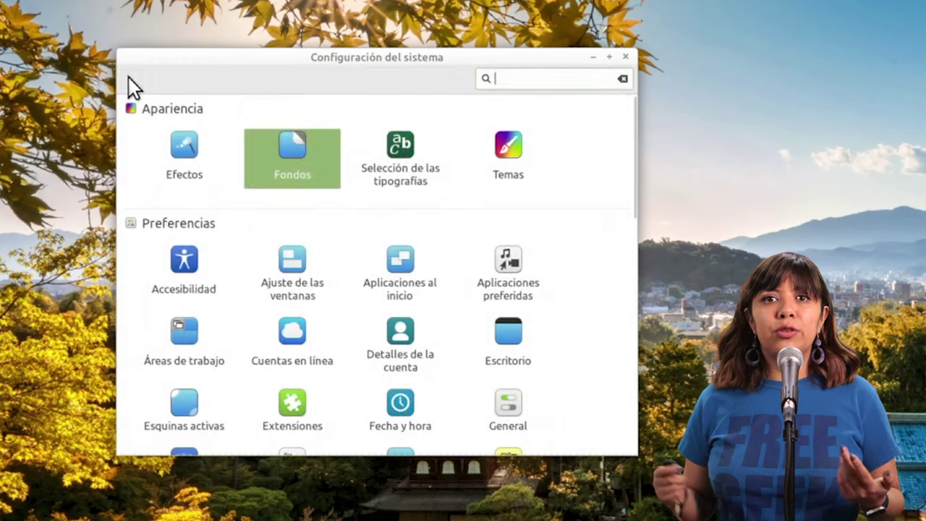
click(288, 154)
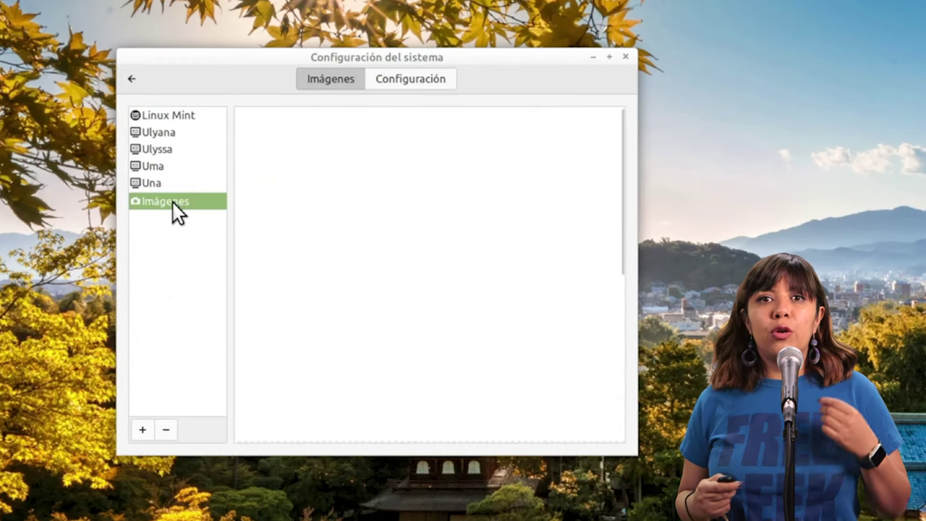
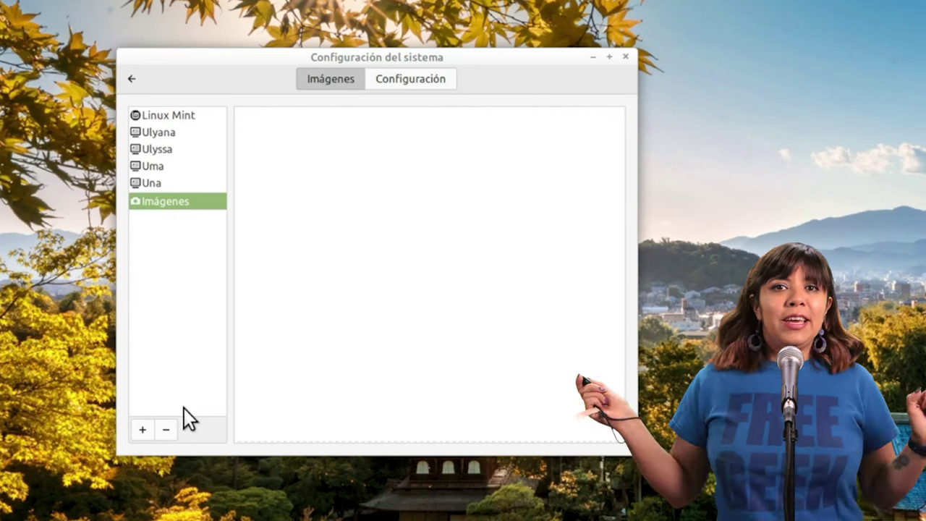
- Close the System Settings window and launch Firefox from the bottom panel
click(626, 58)
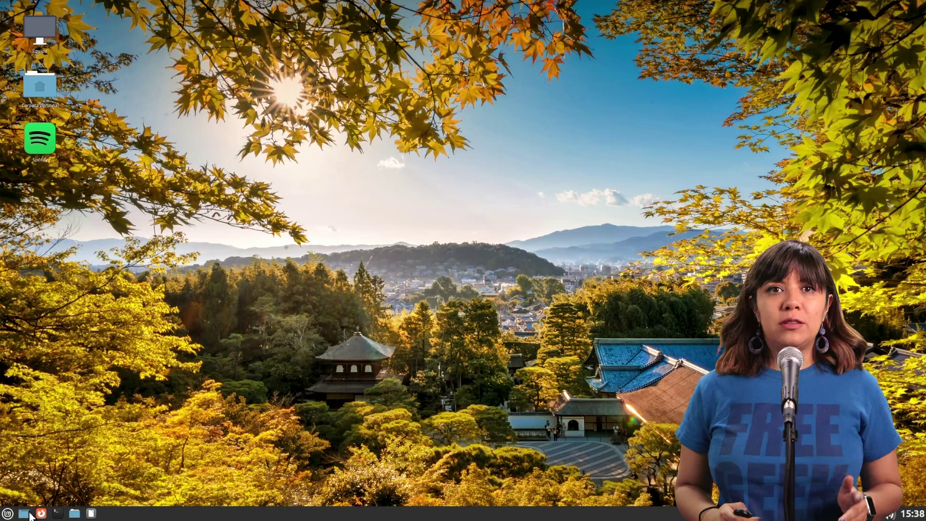
click(42, 515)
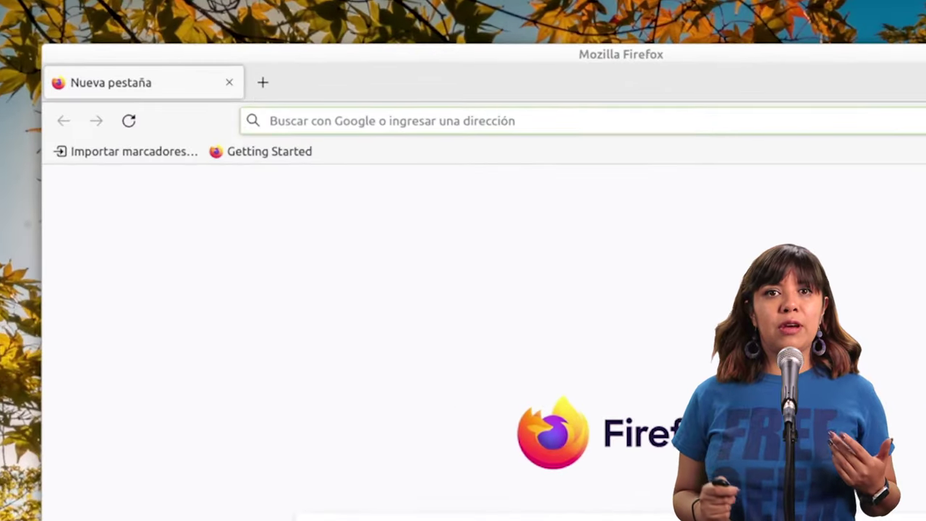
- Go to google.com and dismiss the Google sign-in prompt with 'No gracias'
text(g)
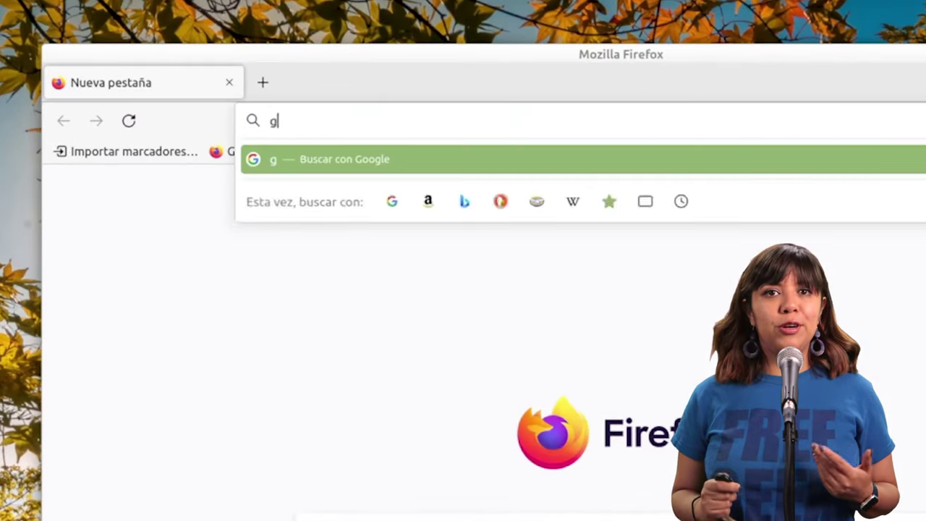
text(oo)
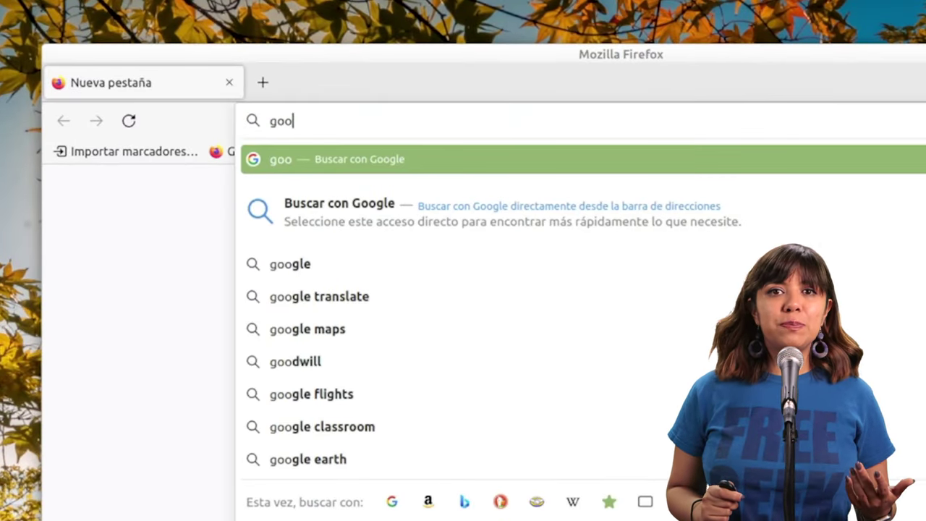
text(gle)
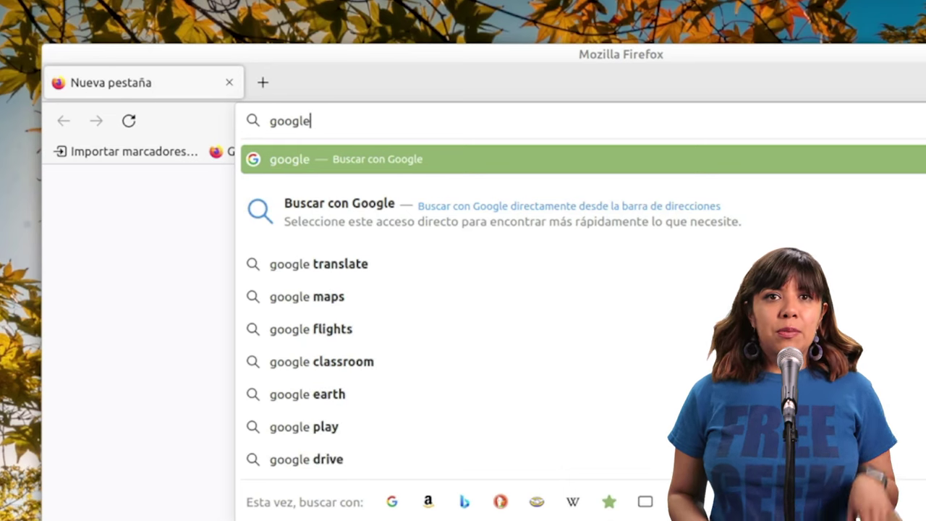
text(.com)
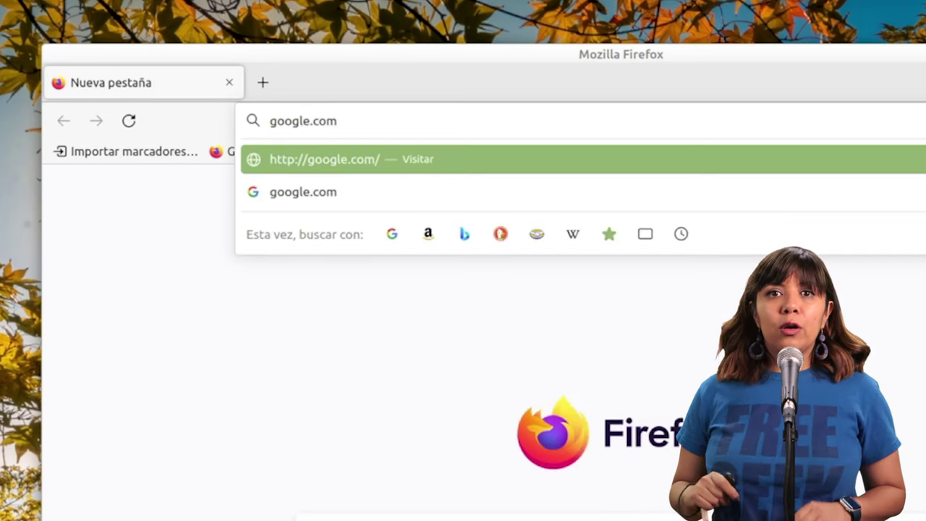
key(Return)
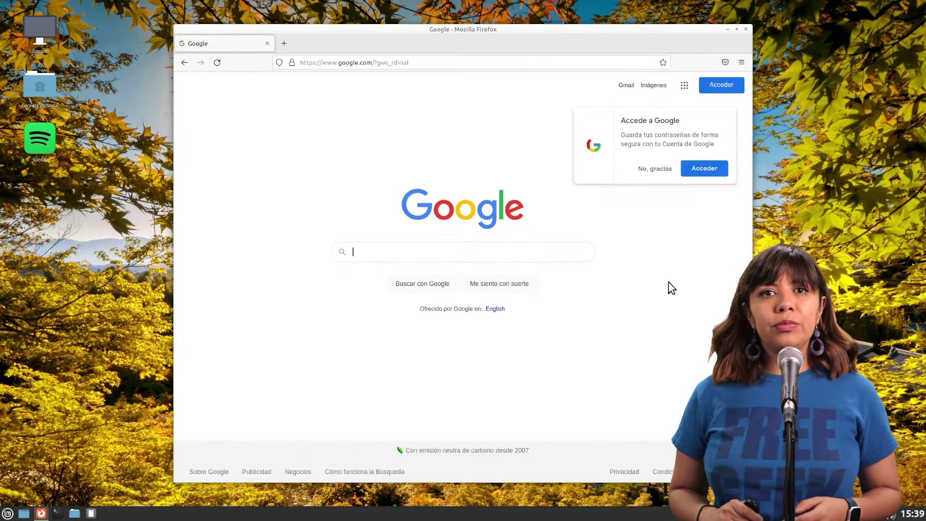
click(648, 169)
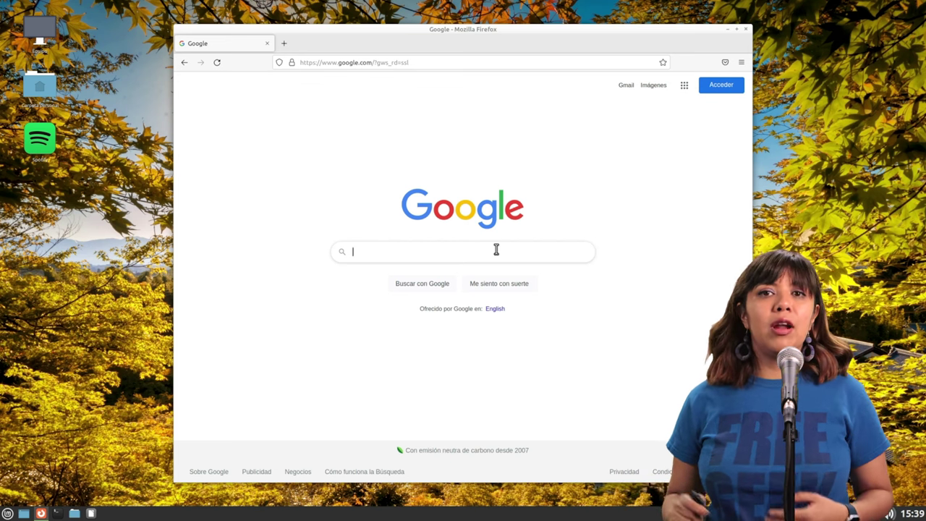
- Search Google for 'mt hood' from the suggestions, then open a new empty tab
text(mt)
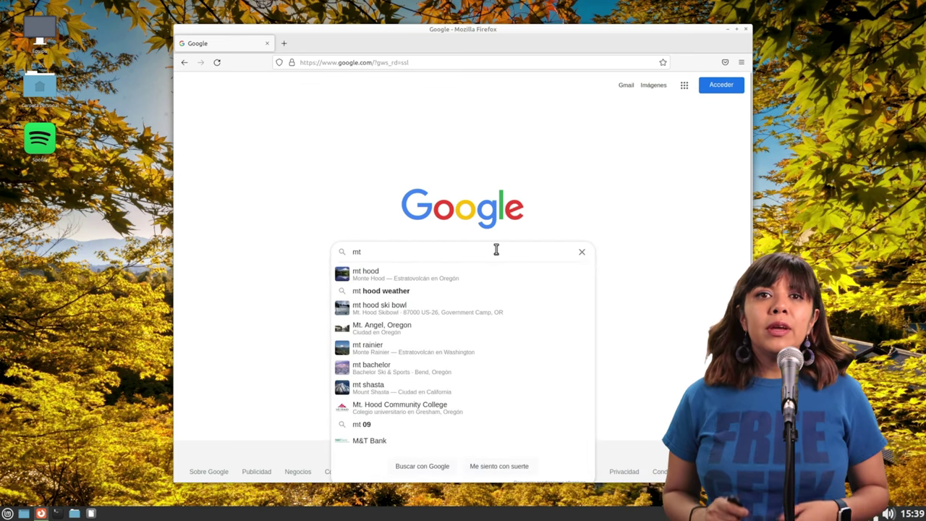
click(477, 276)
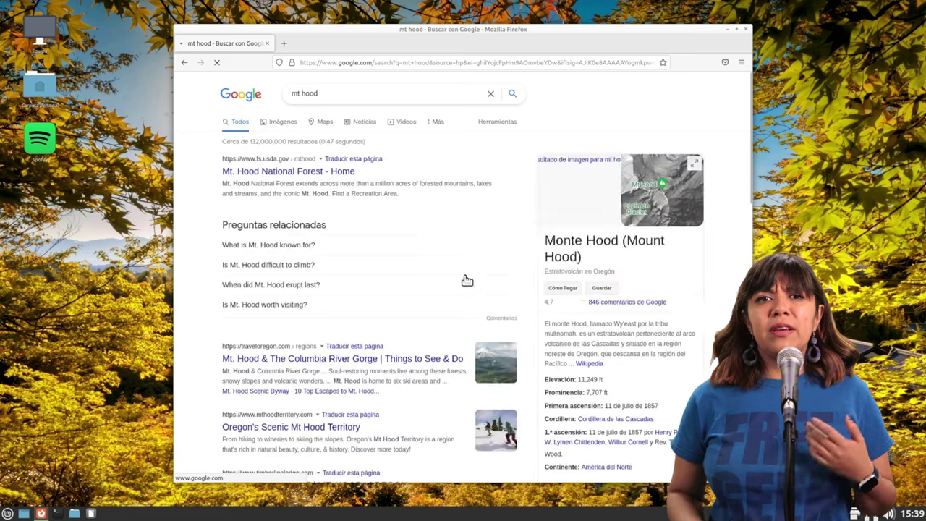
scroll(475, 264, down, 5)
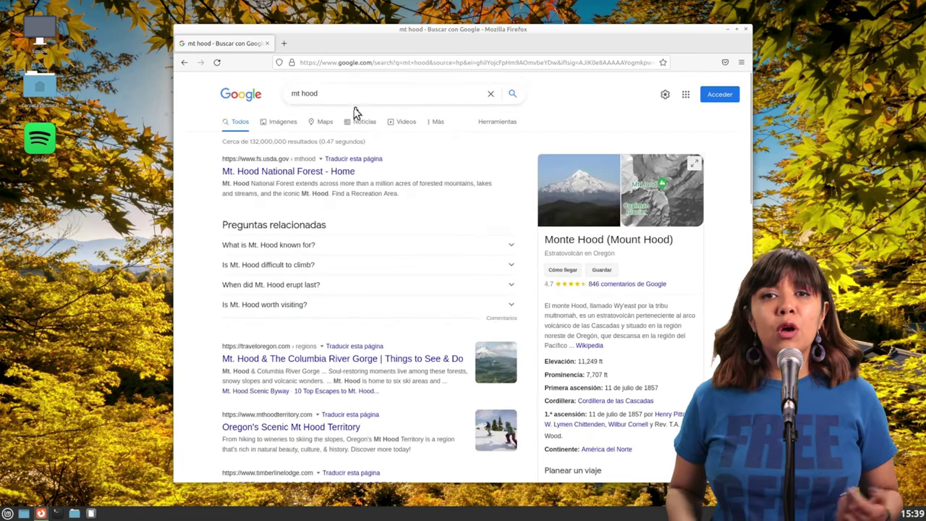
click(285, 44)
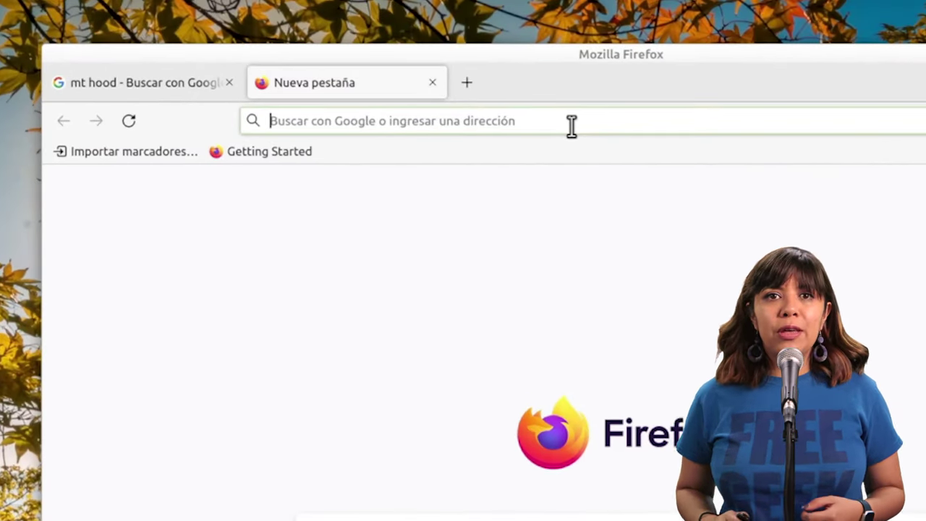
- Search 'duck duck go' with the DuckDuckGo engine and open the DuckDuckGo homepage
click(571, 125)
text(du)
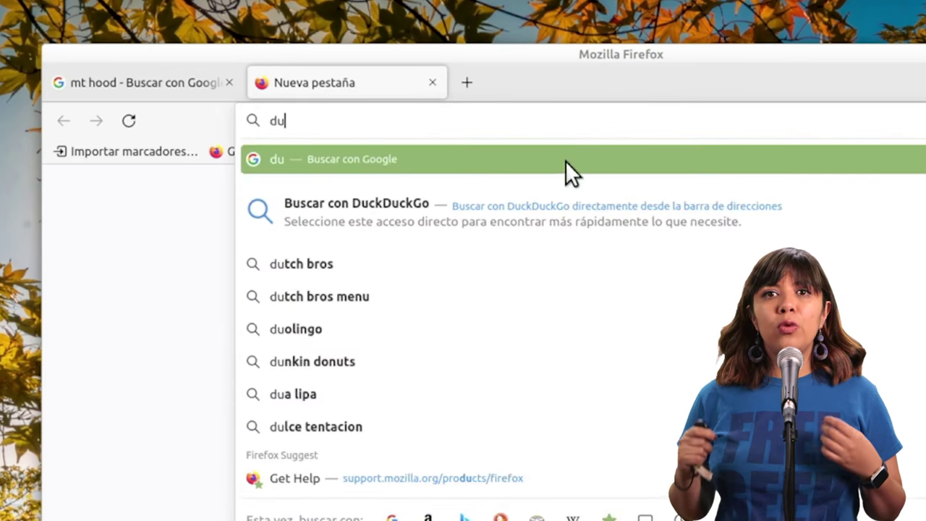
click(564, 201)
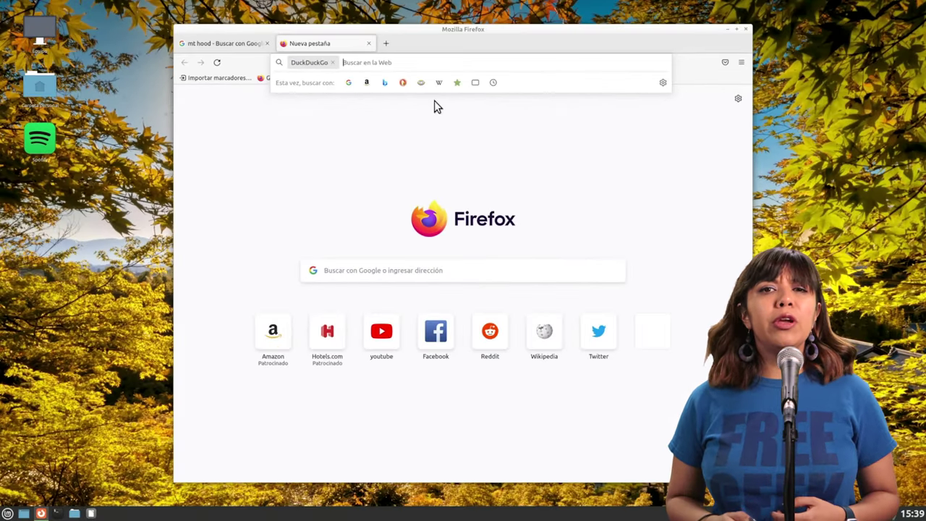
text(duck duck go)
key(Return)
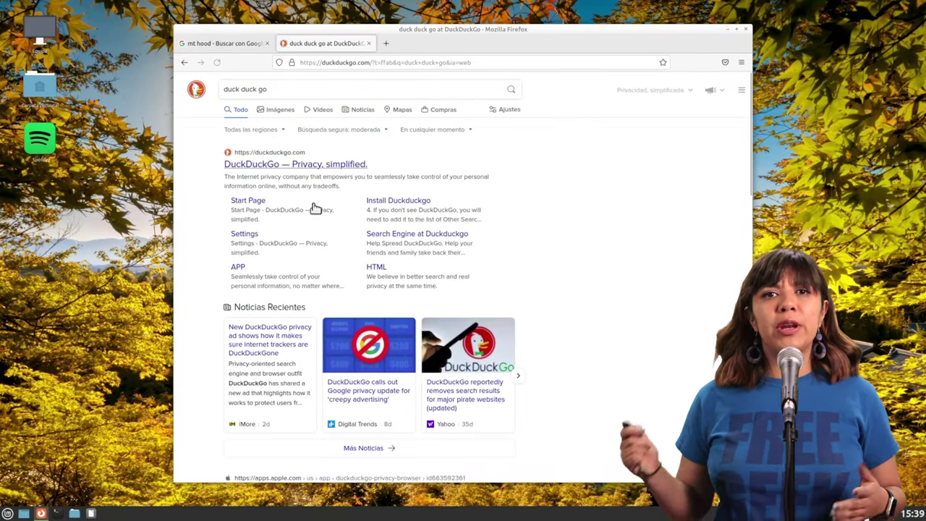
click(308, 166)
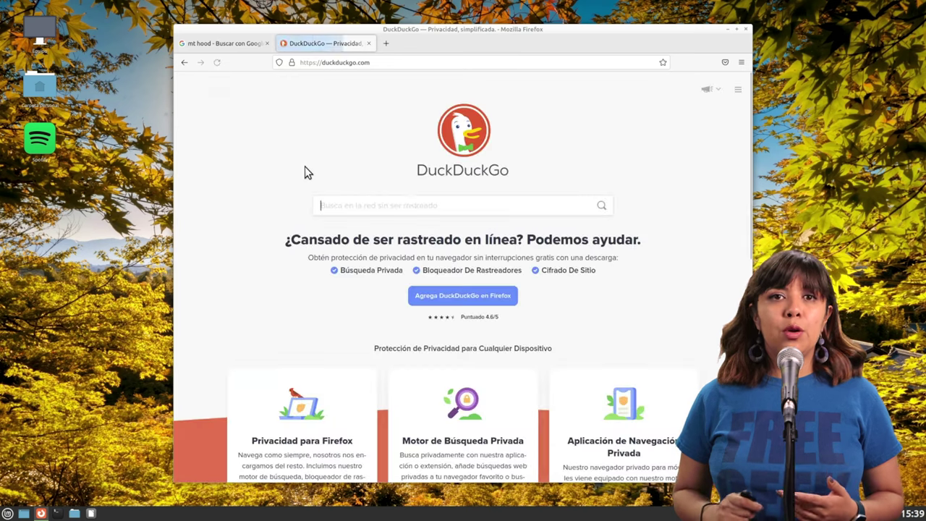
- Search DuckDuckGo for 'mt hood'
click(416, 206)
text(mt hood)
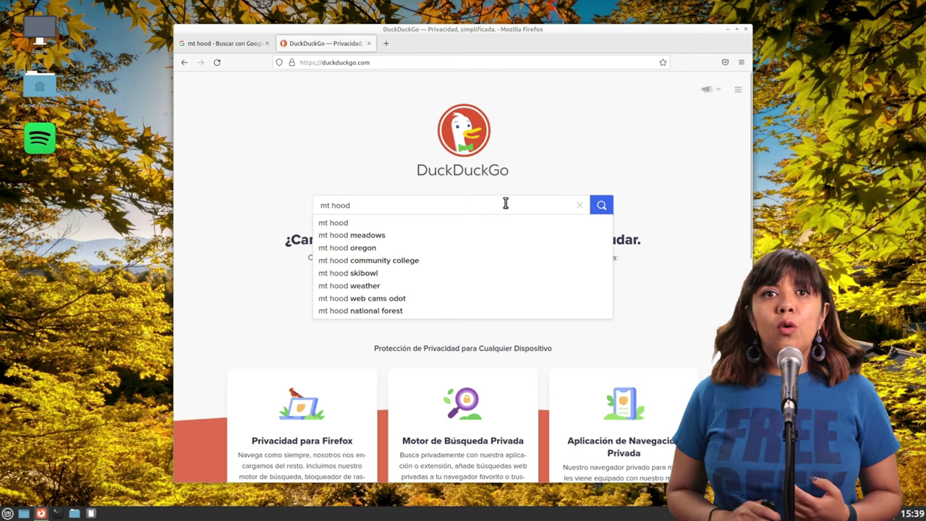
key(Return)
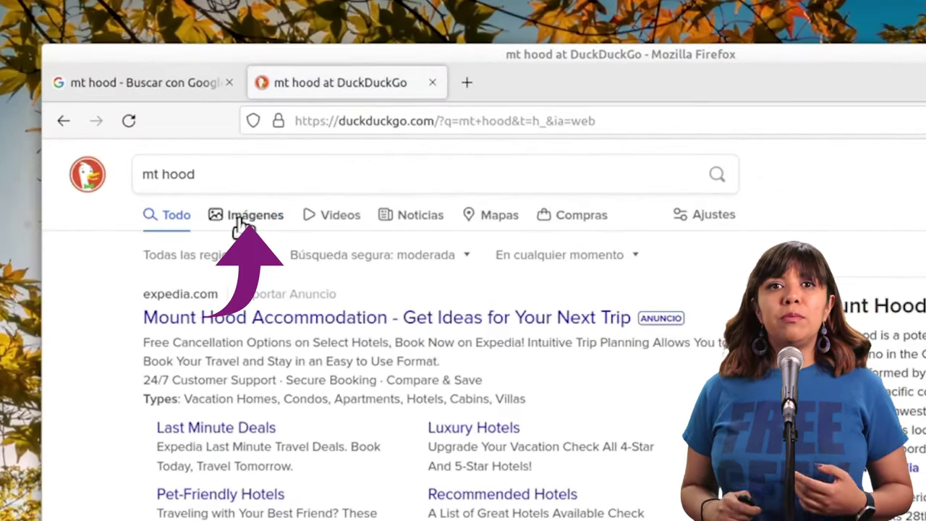
- Switch the 'mt hood' results to Imágenes and scroll through the Mount Hood photo grid
click(241, 217)
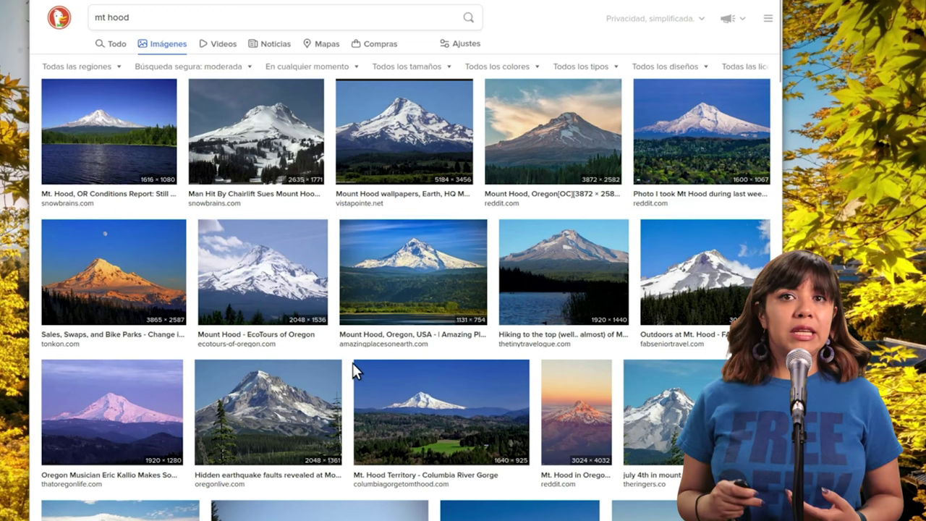
scroll(499, 428, down, 6)
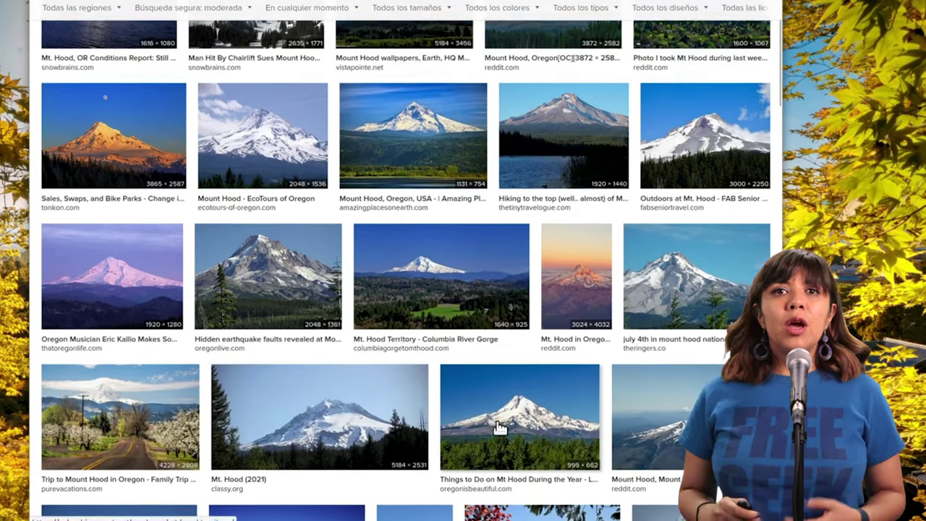
scroll(499, 429, down, 6)
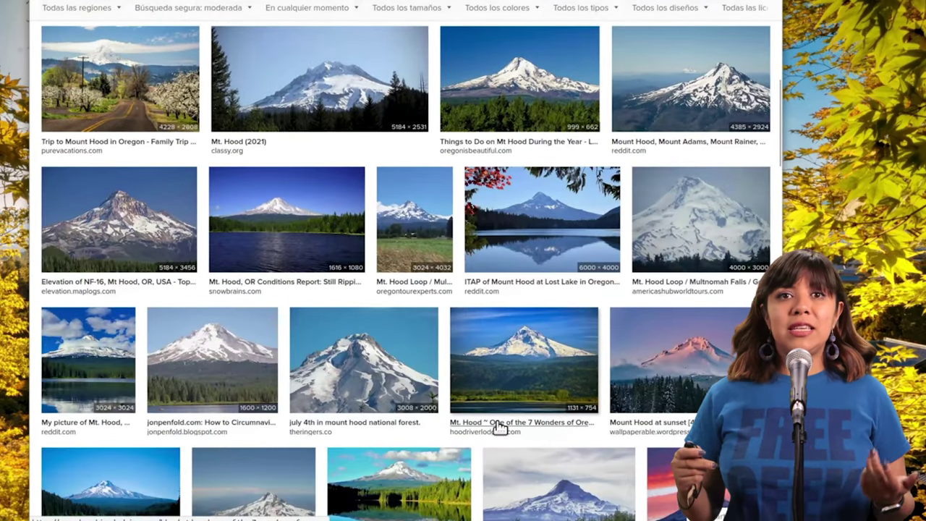
scroll(499, 428, down, 4)
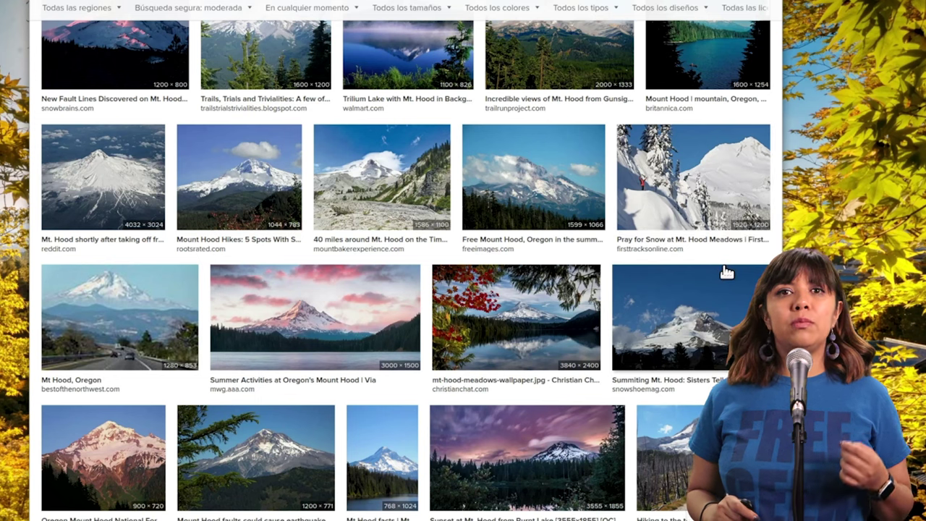
scroll(726, 271, down, 2)
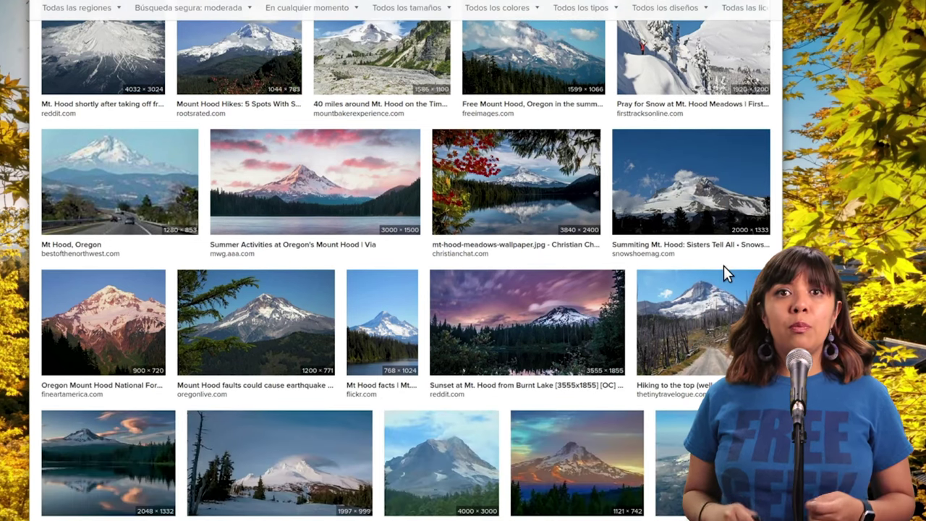
scroll(724, 265, down, 2)
scroll(724, 265, down, 2)
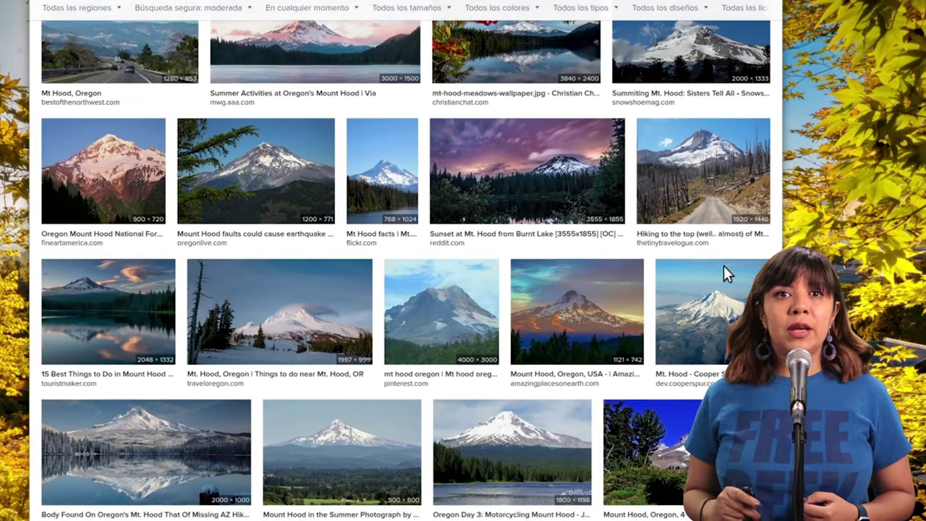
scroll(726, 271, down, 3)
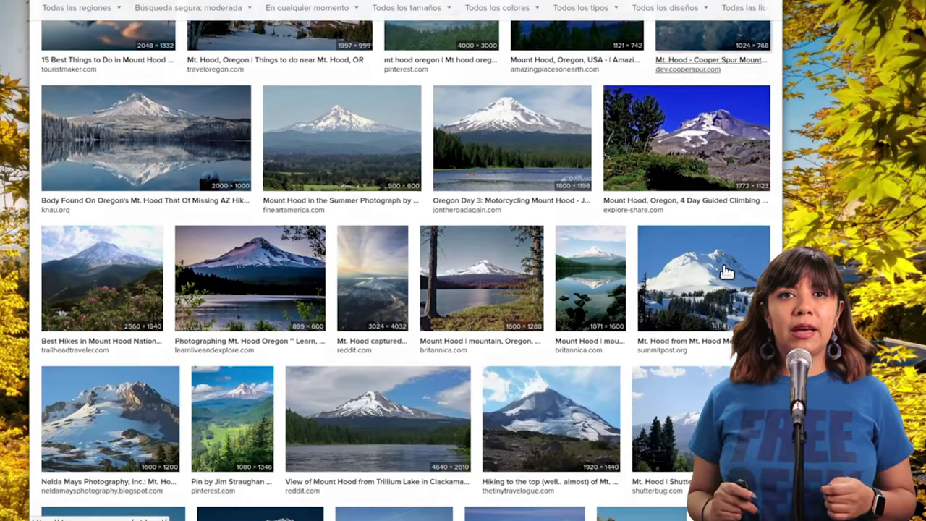
scroll(726, 271, down, 3)
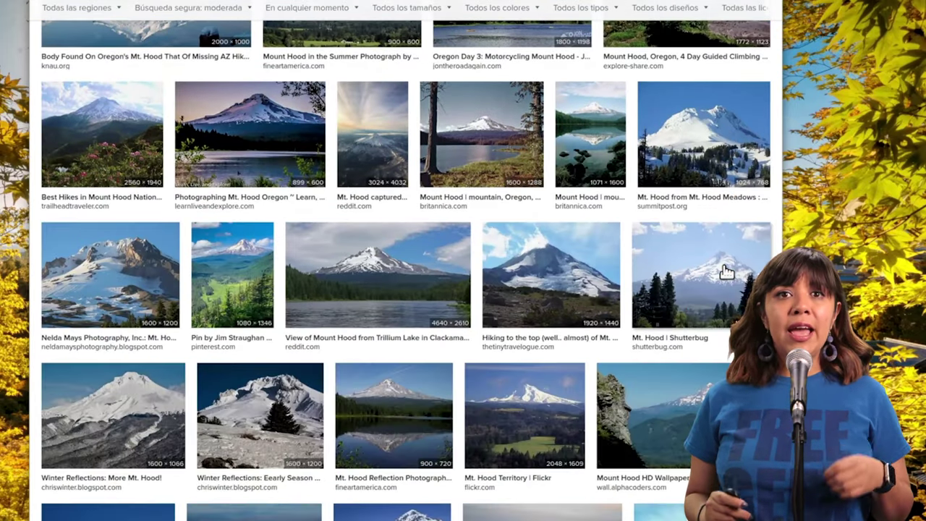
scroll(726, 272, down, 2)
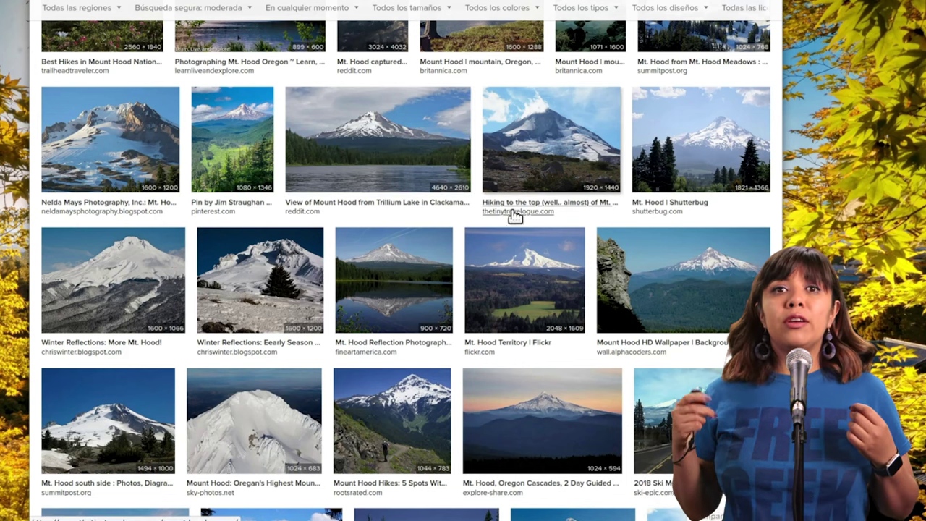
scroll(513, 218, down, 1)
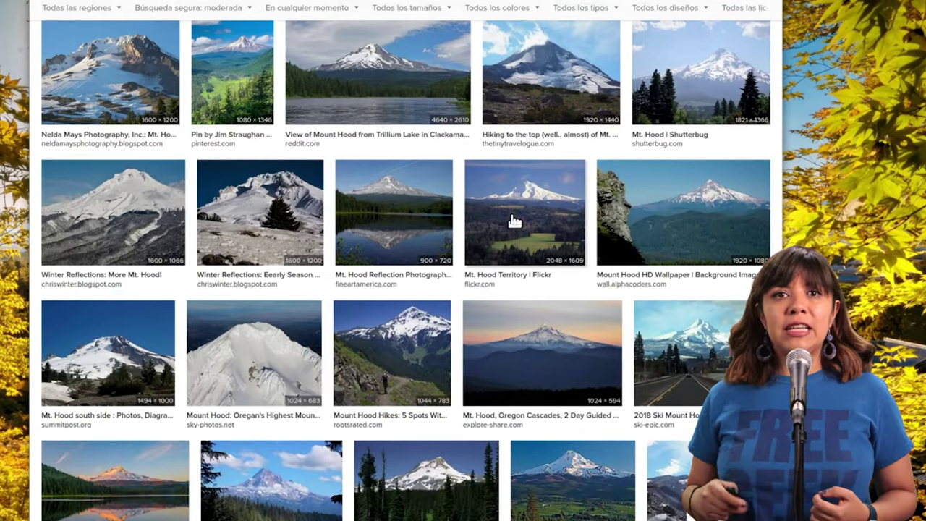
scroll(513, 221, up, 6)
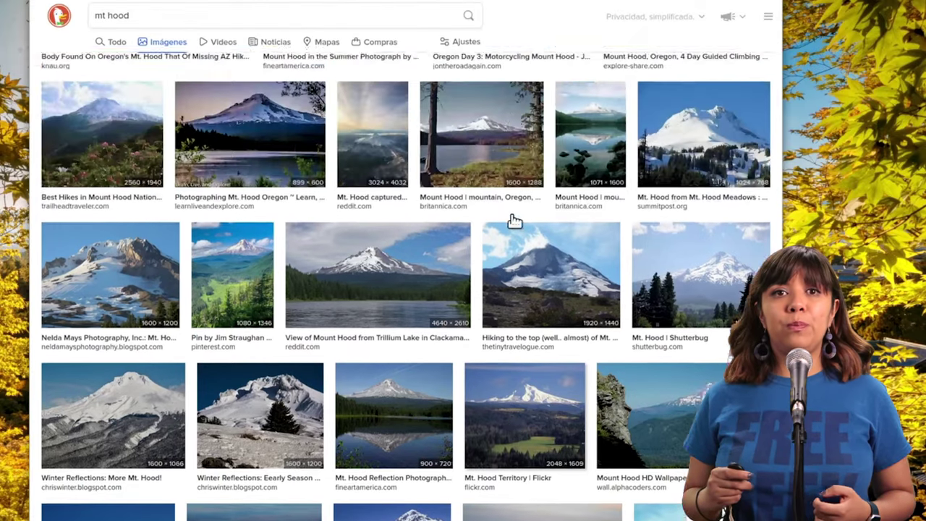
scroll(515, 282, up, 3)
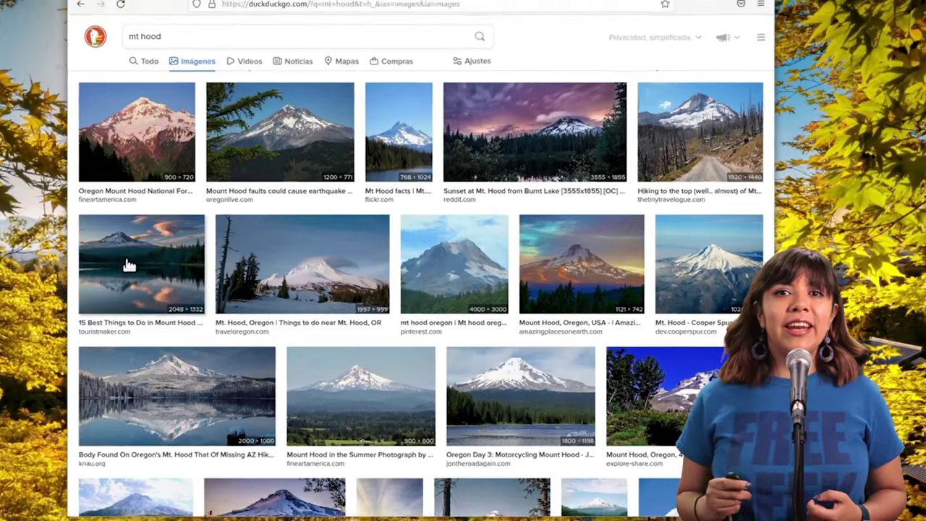
- Enlarge the '15 Best Things to Do in Mount Hood' lake photo and open it full-size
click(129, 266)
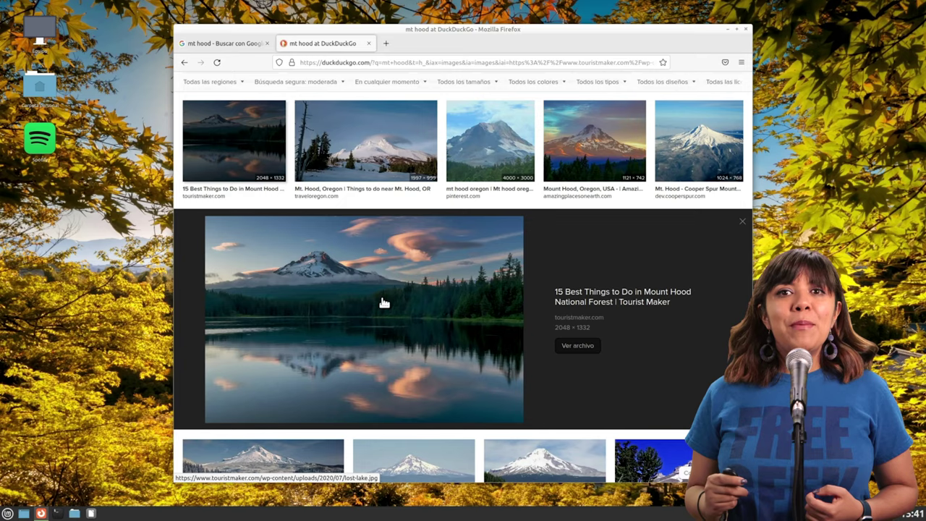
click(384, 302)
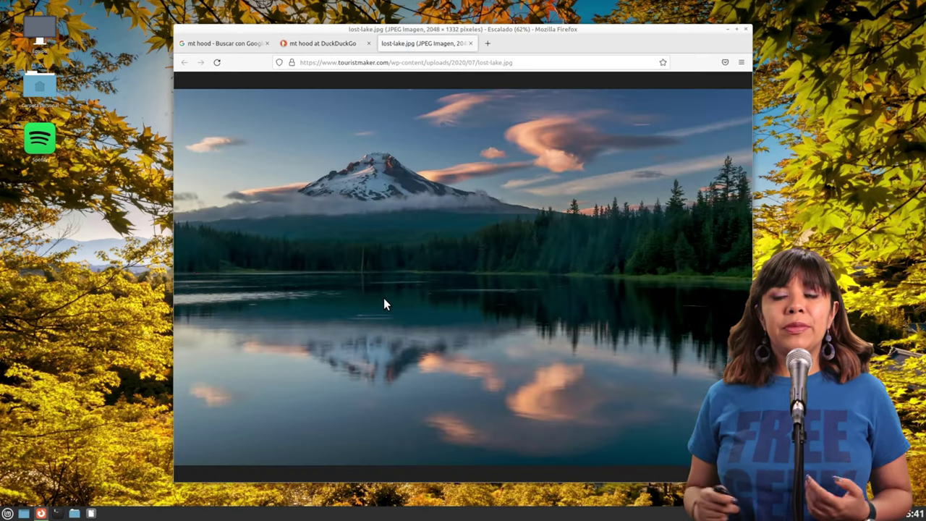
- Save the photo as lost-lake.jpg in Imágenes, then open it from downloads and close the viewer
right_click(507, 276)
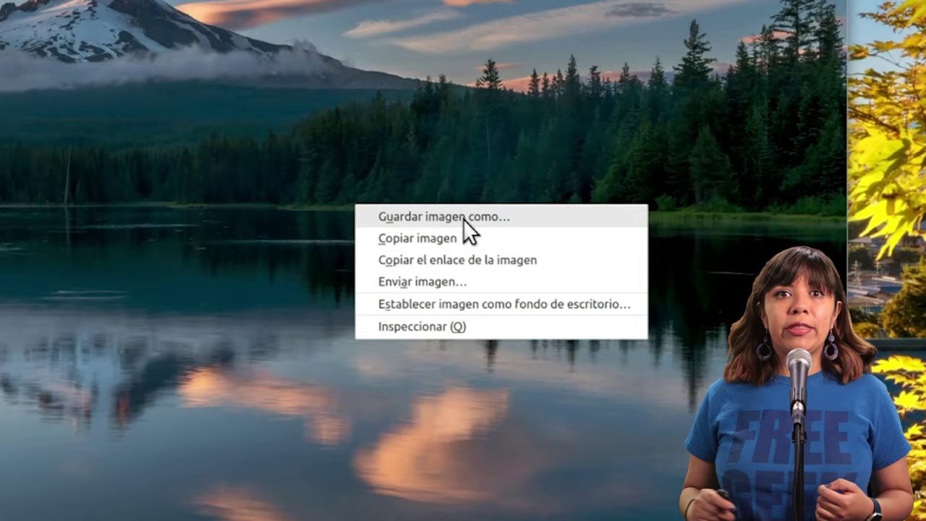
click(463, 218)
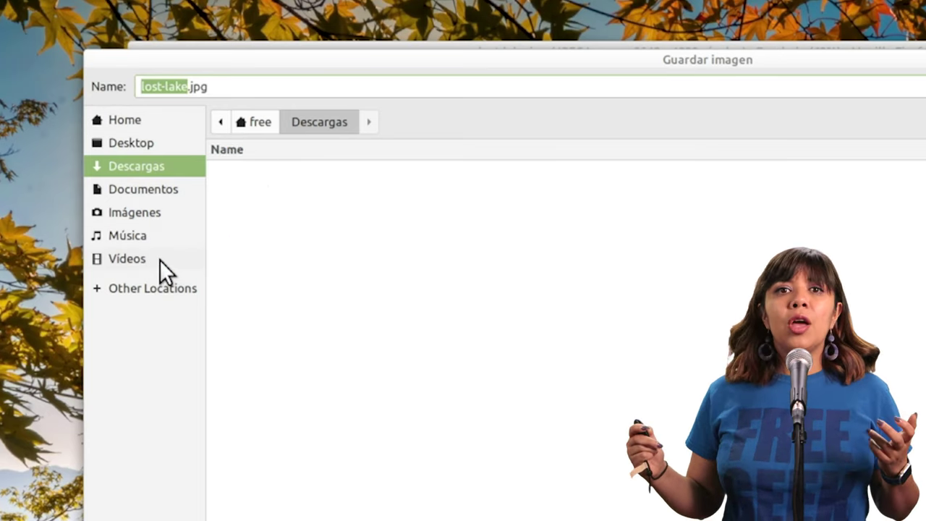
click(153, 210)
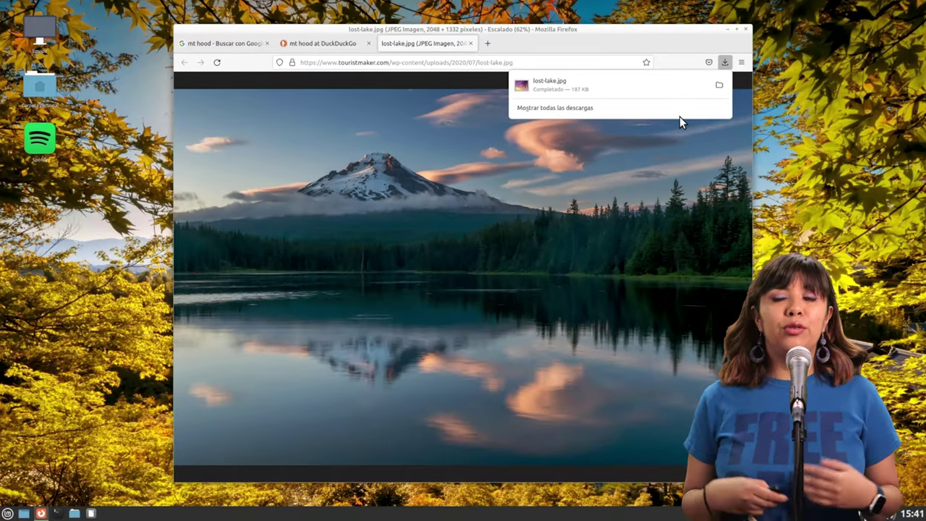
click(553, 89)
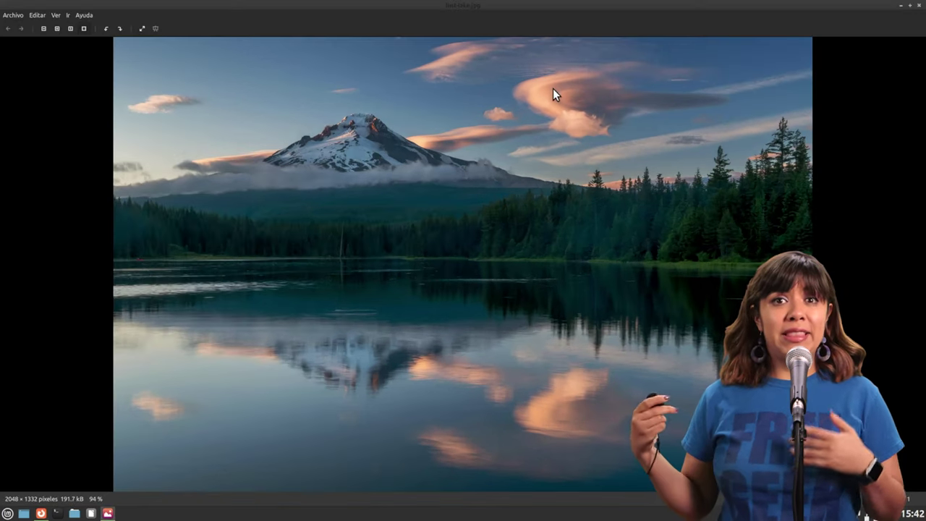
click(902, 6)
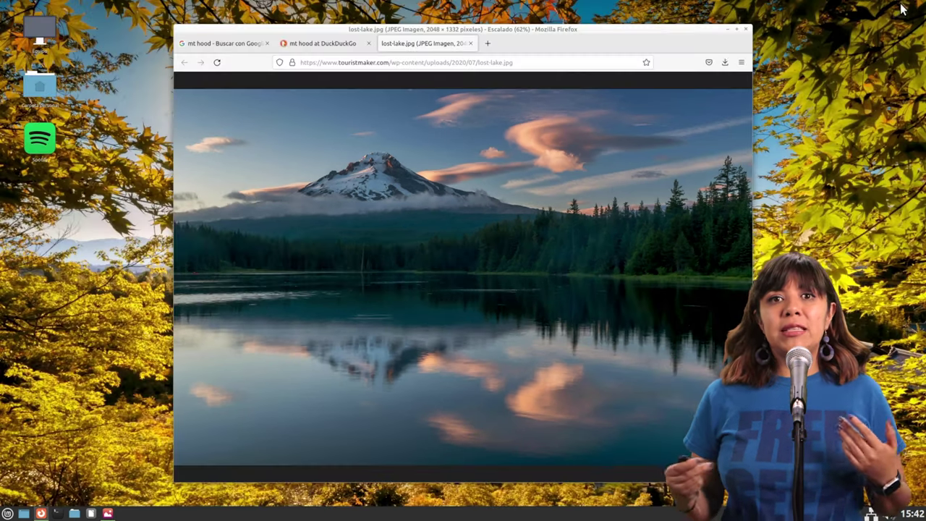
- Open the set-as-wallpaper dialog and preview the Mosaico, Estirar and Llenar positions
right_click(558, 201)
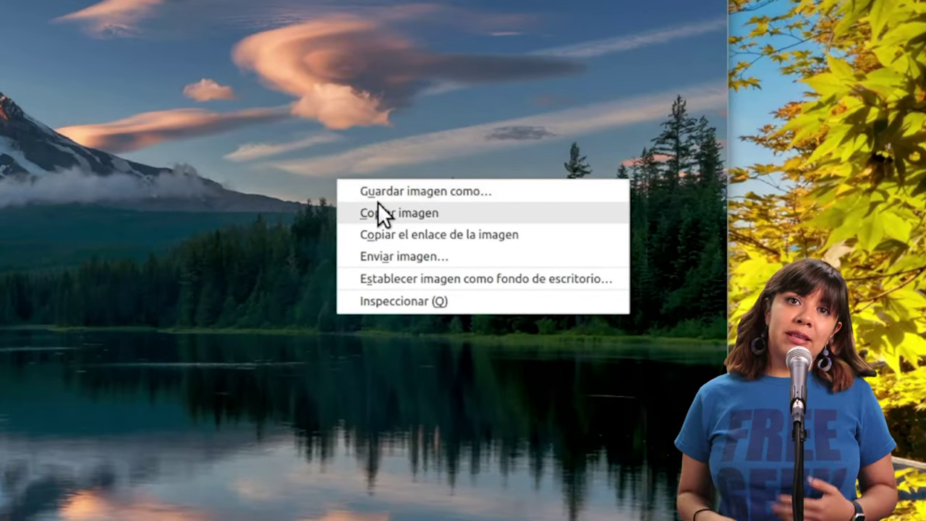
click(521, 282)
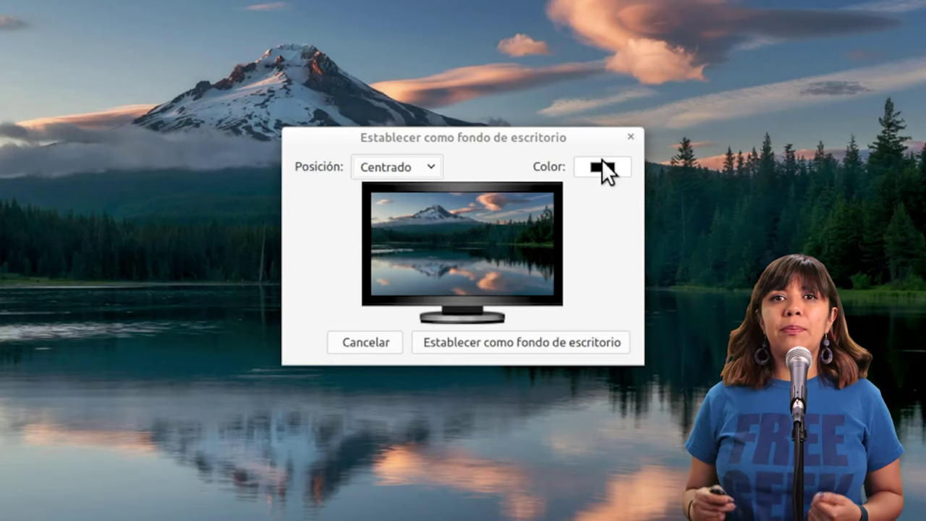
click(422, 166)
click(395, 218)
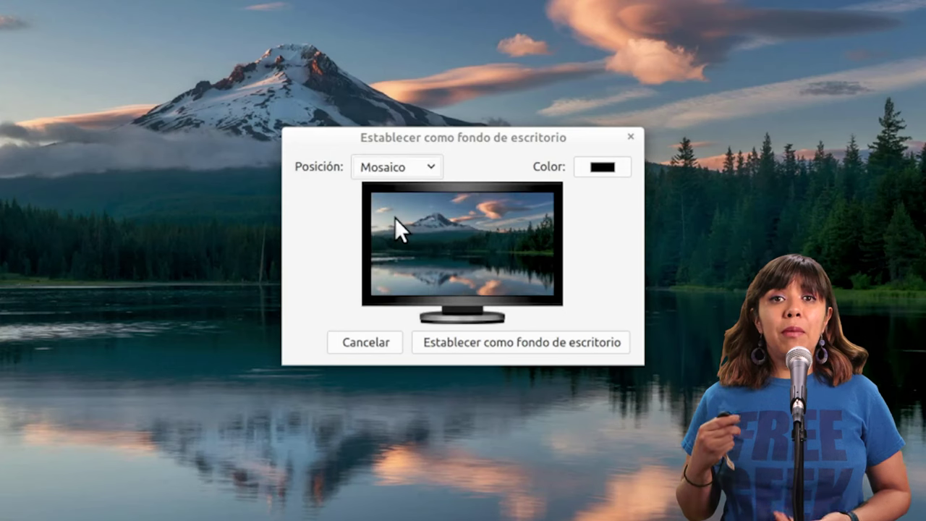
click(431, 165)
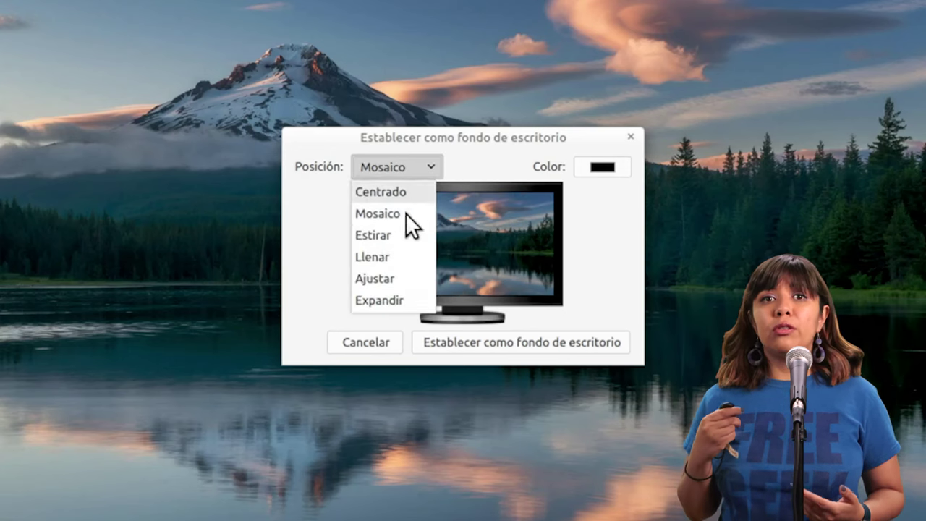
click(399, 233)
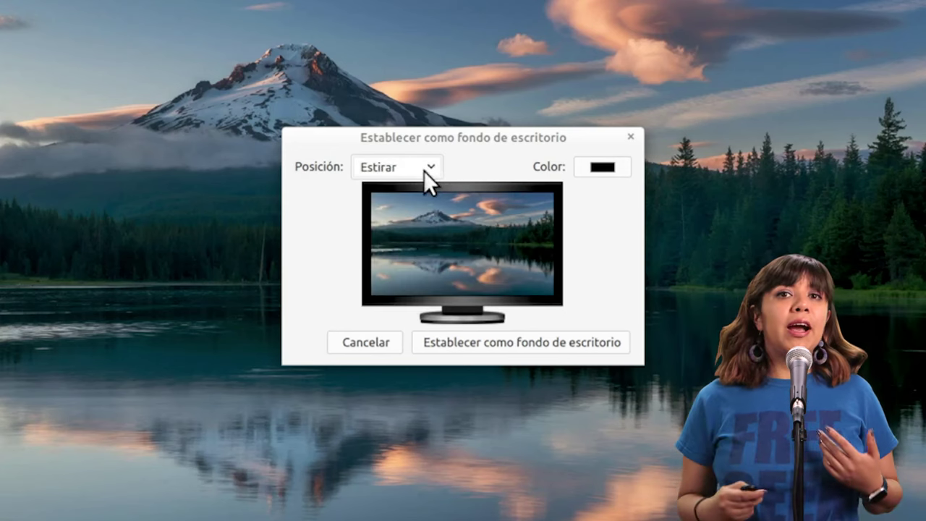
click(424, 170)
click(402, 256)
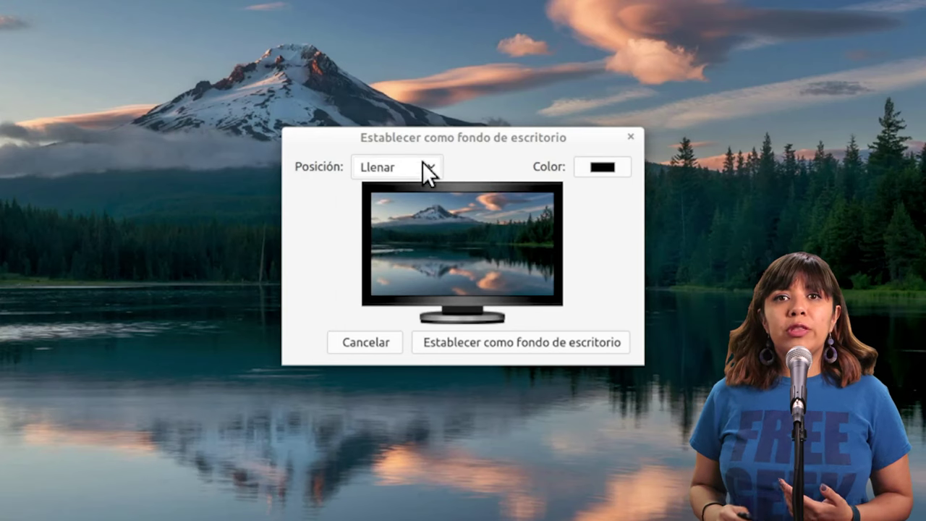
- Preview Ajustar and Expandir, apply the photo as wallpaper with Centrado, and minimize Firefox
click(424, 169)
click(410, 276)
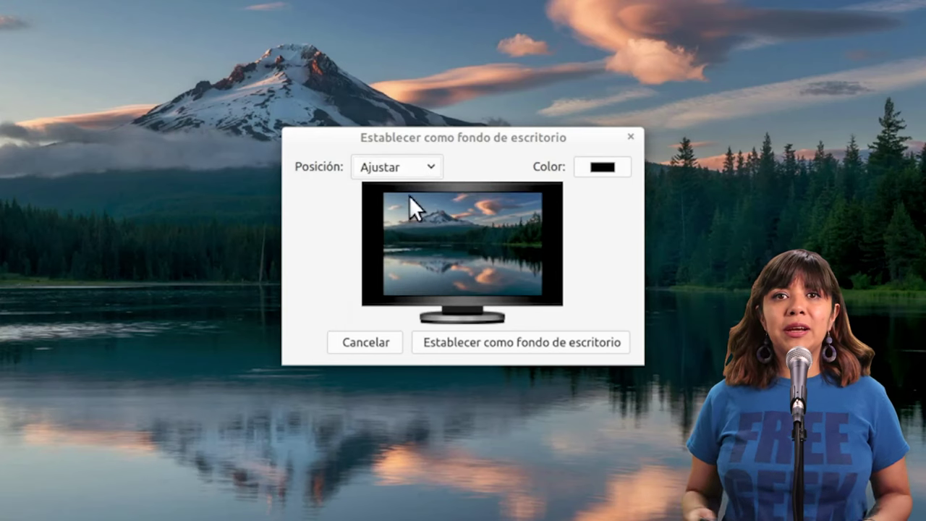
click(411, 167)
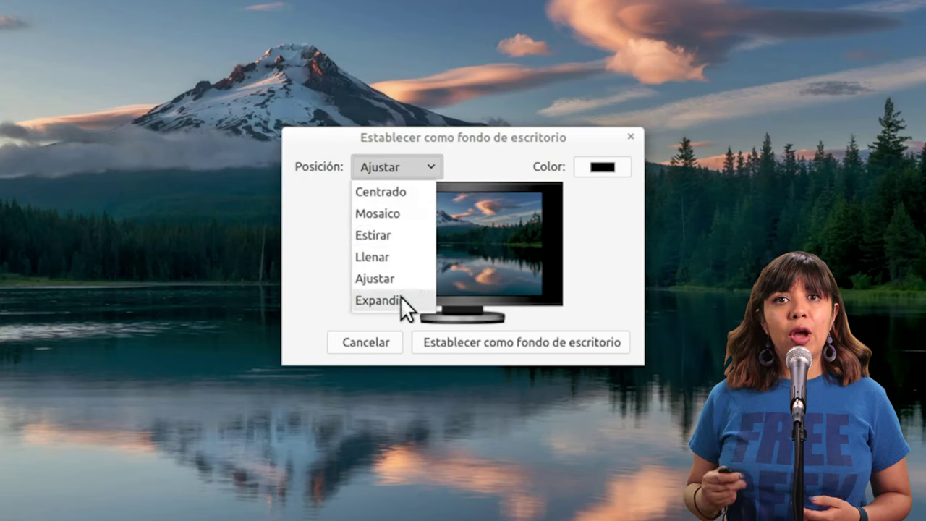
click(400, 296)
click(403, 164)
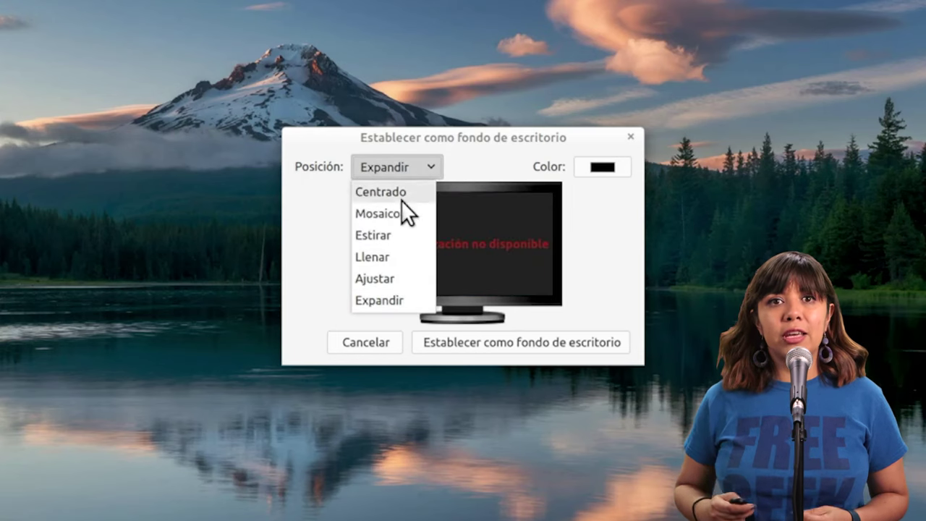
click(397, 193)
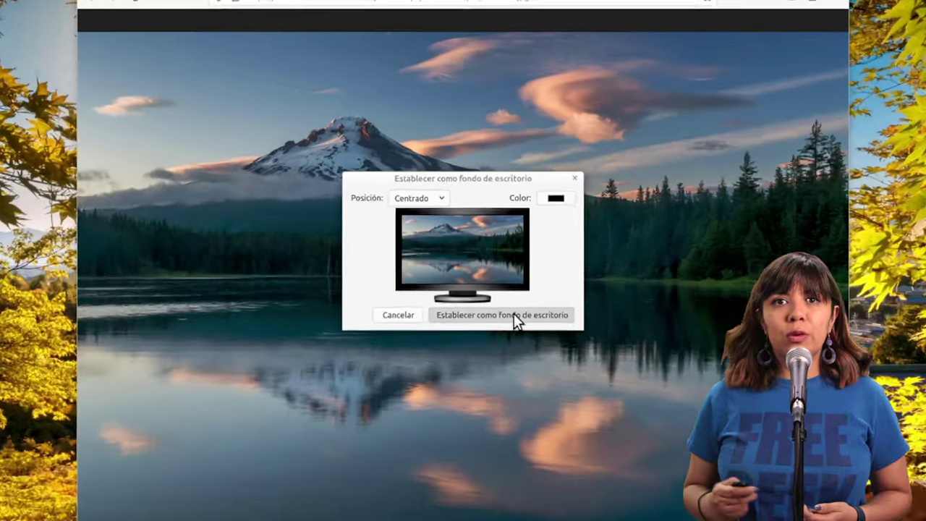
click(539, 346)
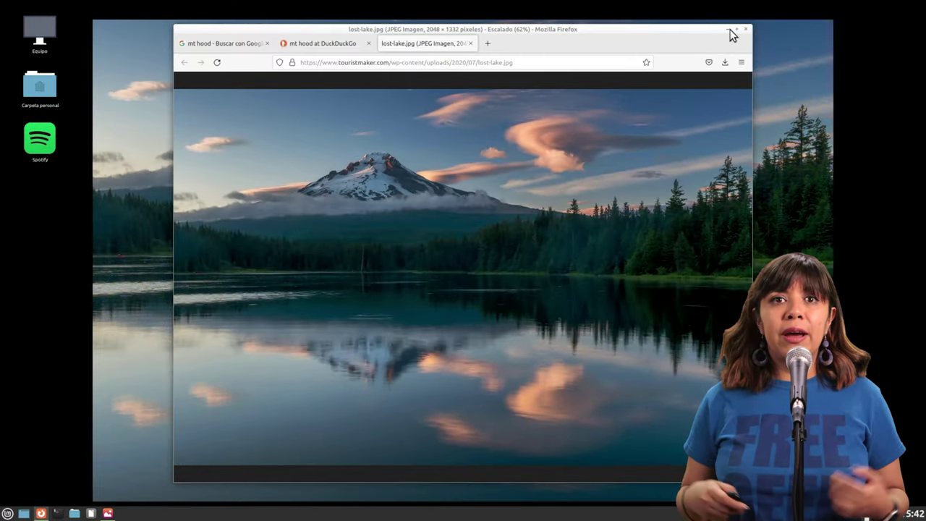
click(727, 30)
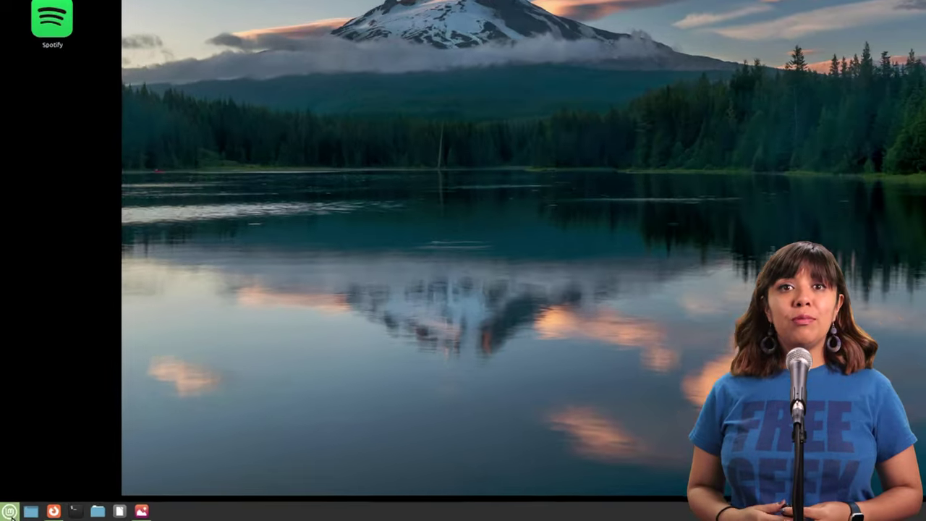
- Open Configuración del sistema via the menu search 'sis', go to Fondos and its Configuración tab
click(8, 513)
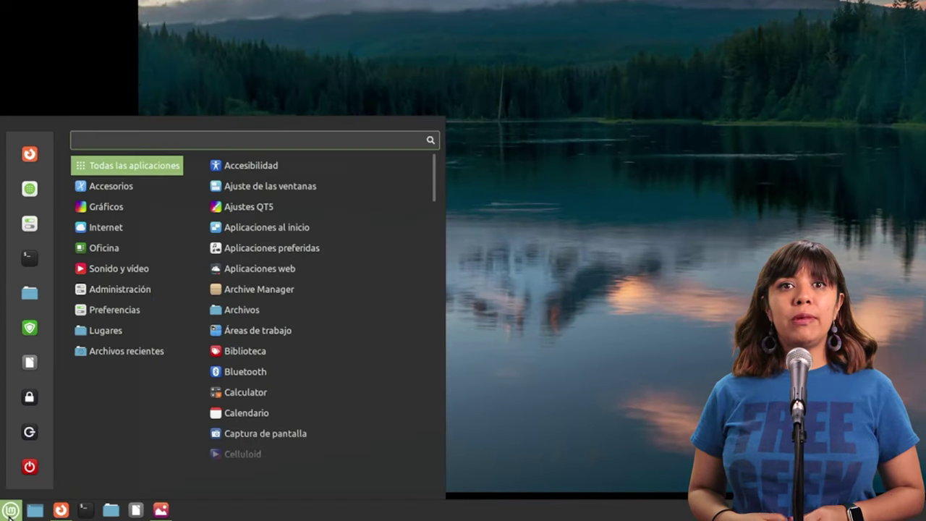
text(sis)
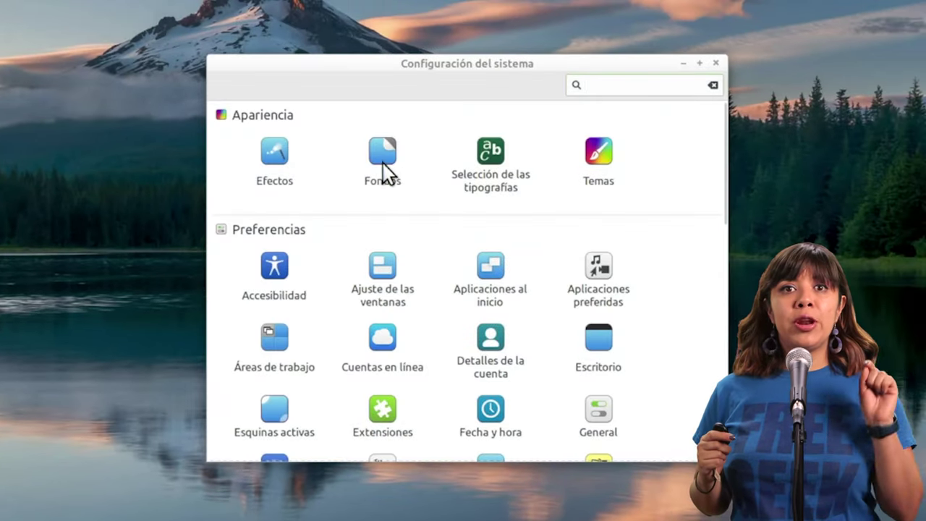
click(382, 160)
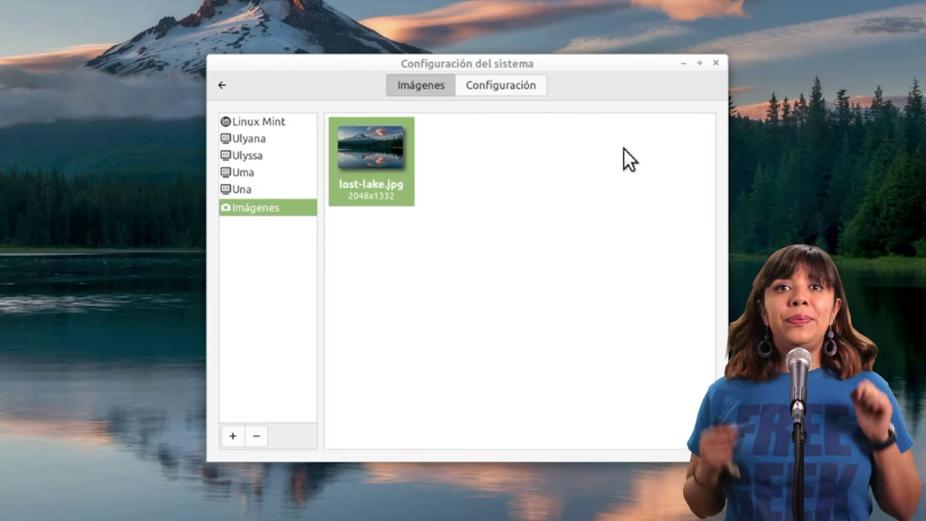
click(482, 85)
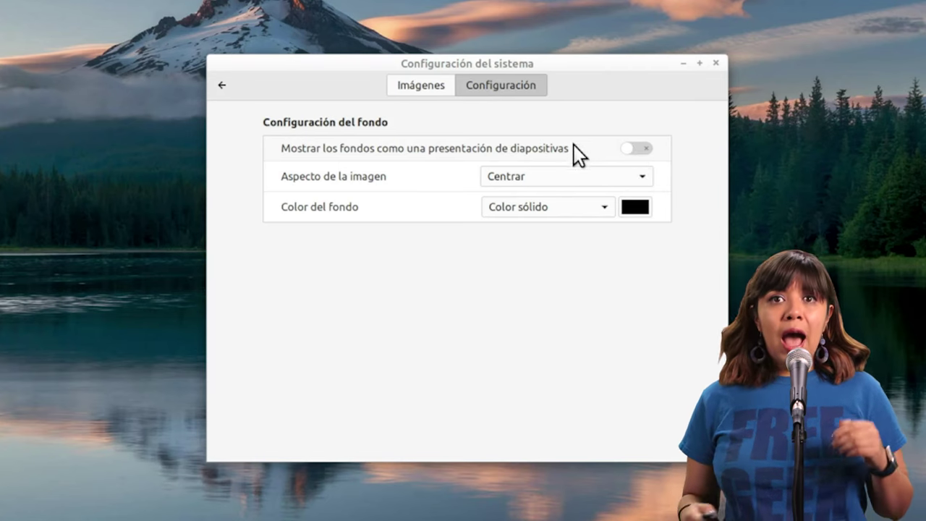
- Try Escalar and Ampliar aspects, set background colour to Degradado horizontal, and keep Centrar
click(591, 177)
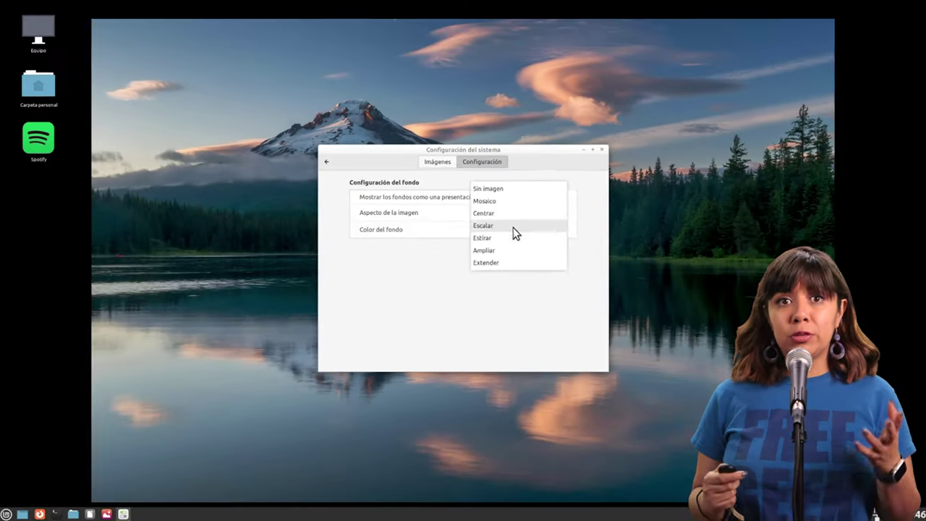
click(554, 200)
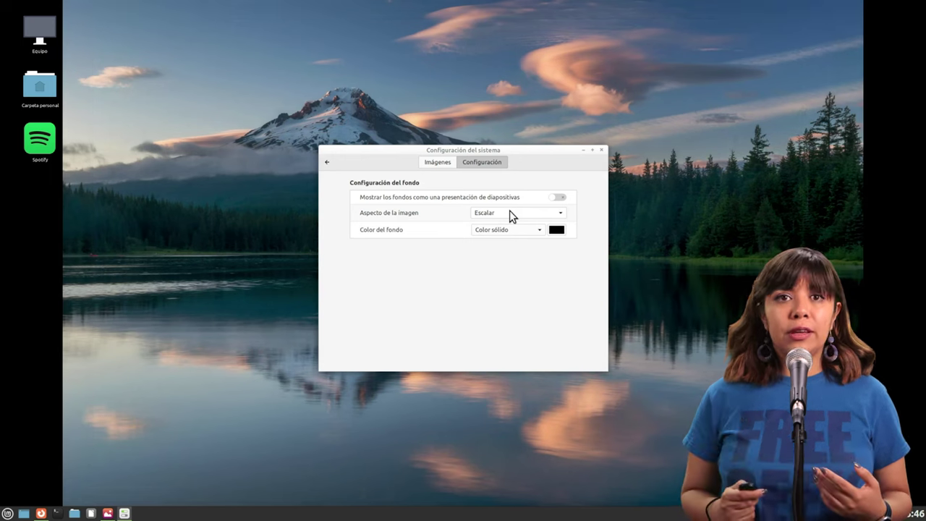
click(511, 212)
click(507, 239)
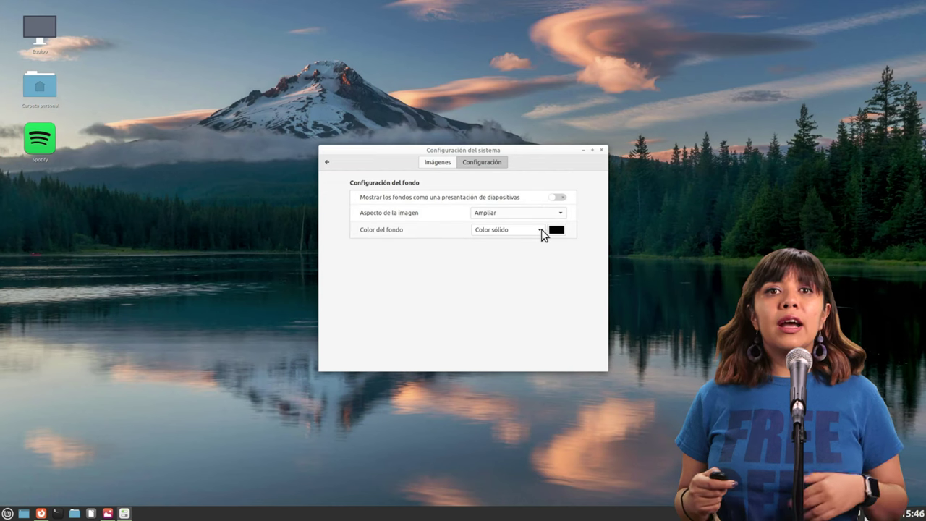
click(539, 230)
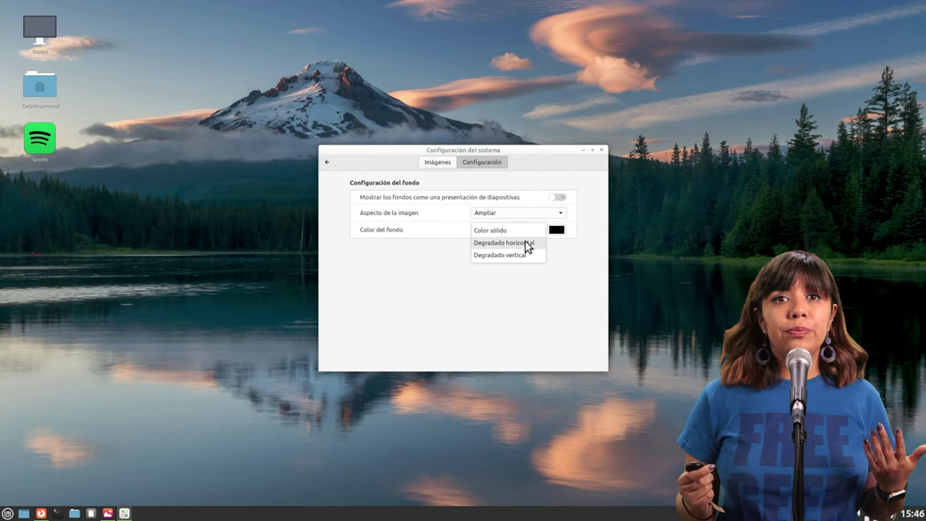
click(527, 242)
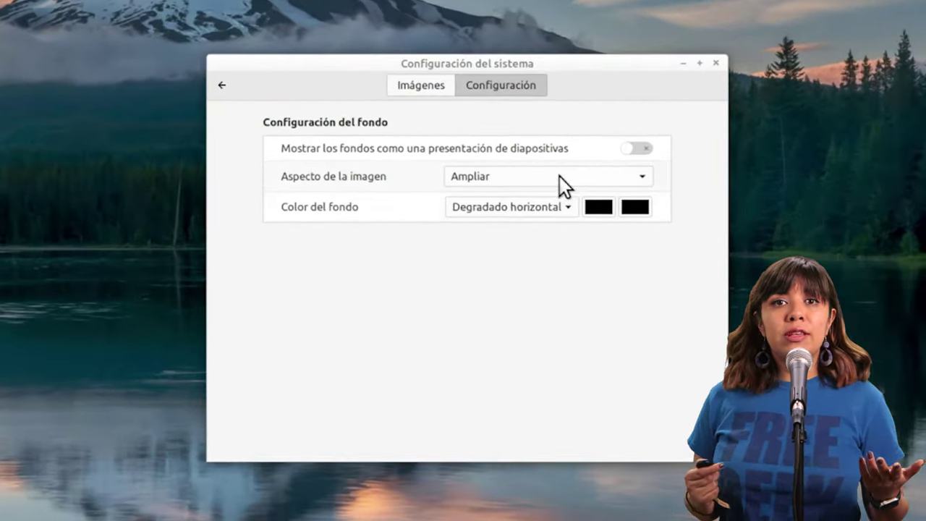
click(559, 176)
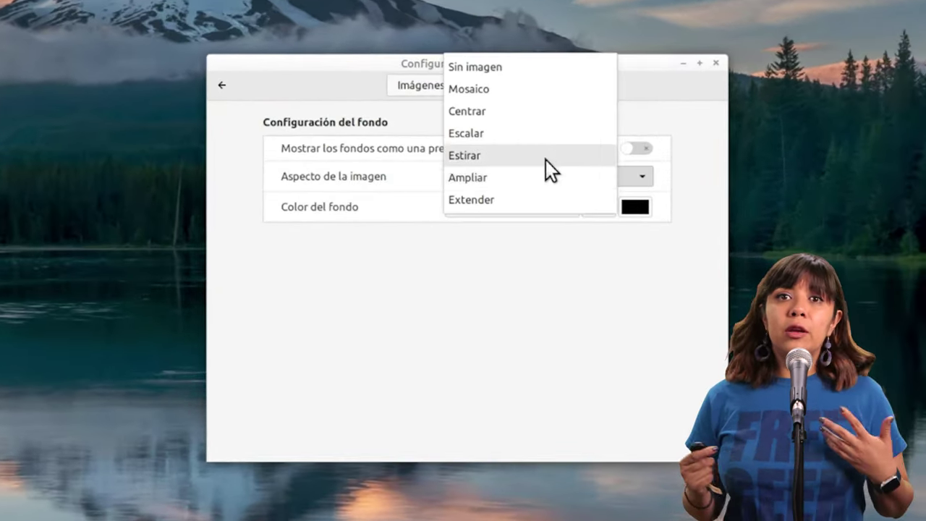
click(521, 115)
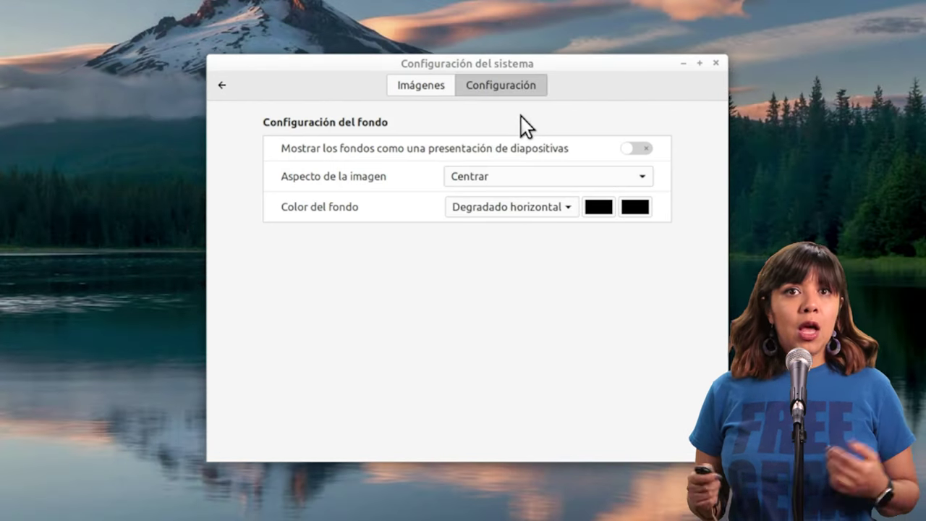
- Enable the wallpaper slideshow with a 12-minute delay and close System Settings
click(637, 148)
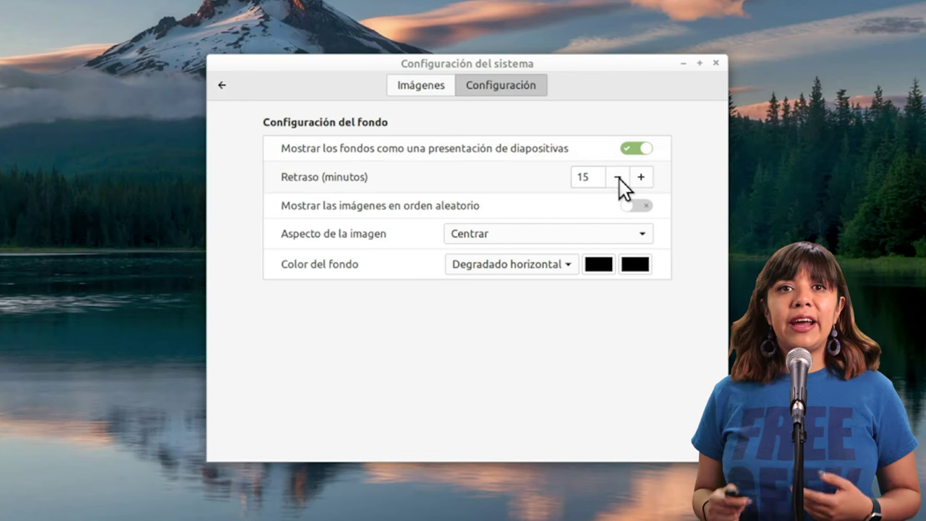
click(621, 177)
click(620, 177)
click(621, 177)
click(621, 177)
click(641, 178)
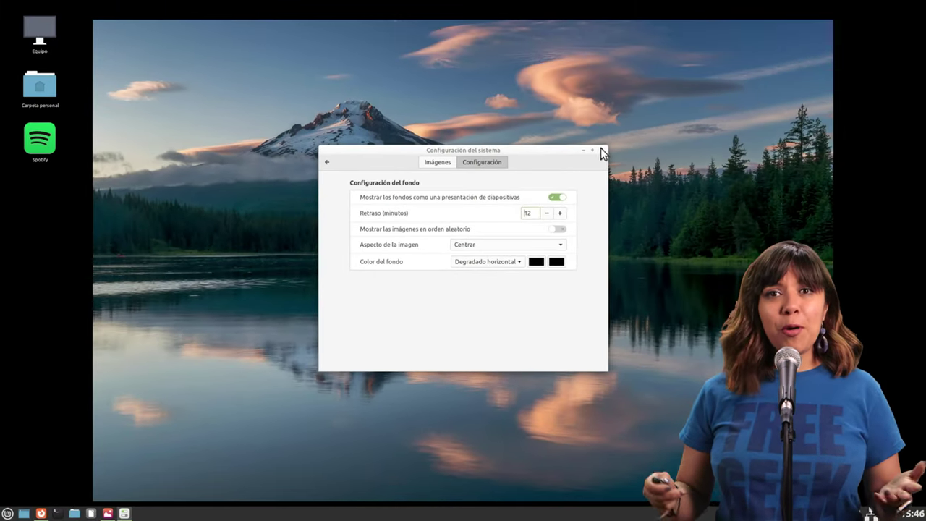
click(601, 150)
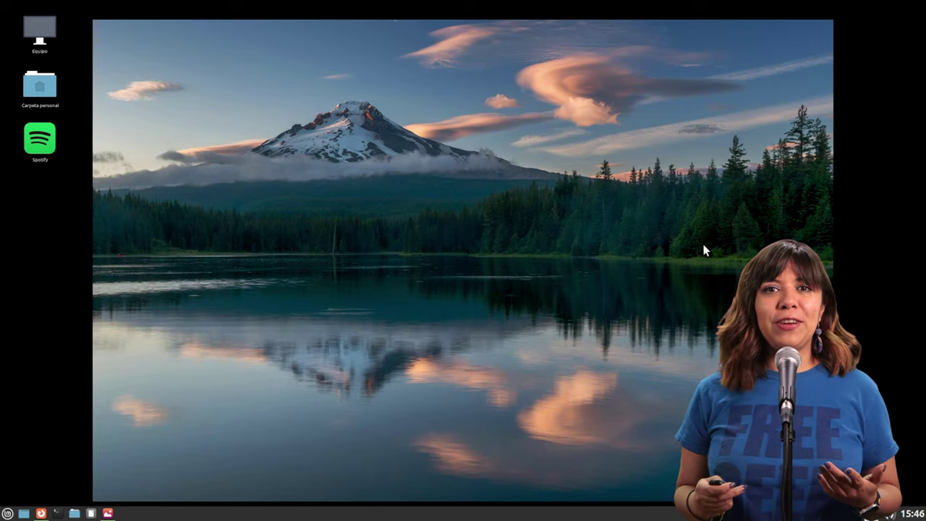